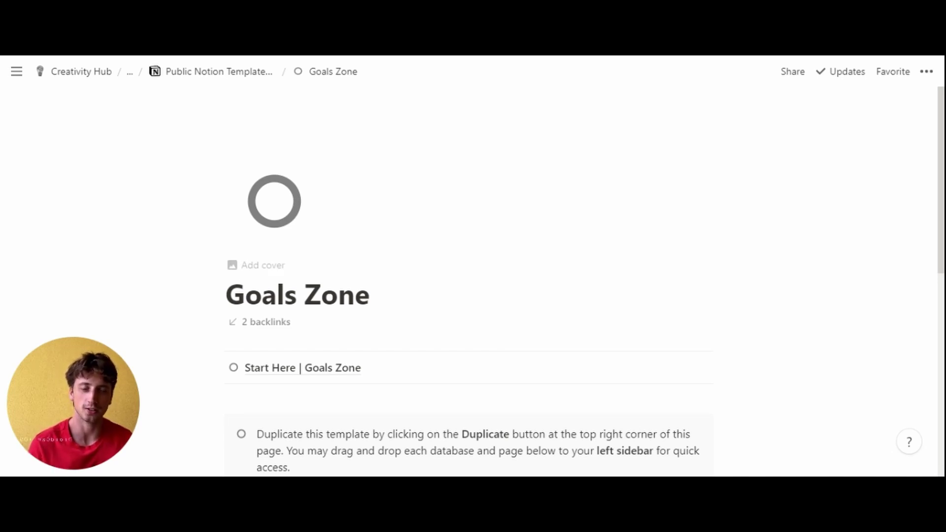
Open the Start Here | Goals Zone page and review its written guide, instructional video and learn-by-doing sections.
{"action": "scroll", "coordinate": [622, 295], "scroll_direction": "down", "scroll_amount": 2}
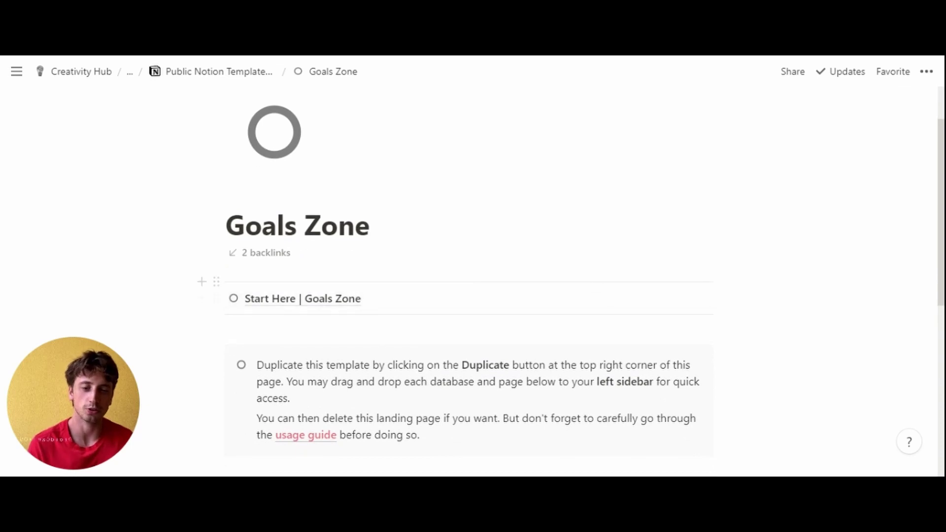
{"action": "scroll", "coordinate": [593, 244], "scroll_direction": "down", "scroll_amount": 2}
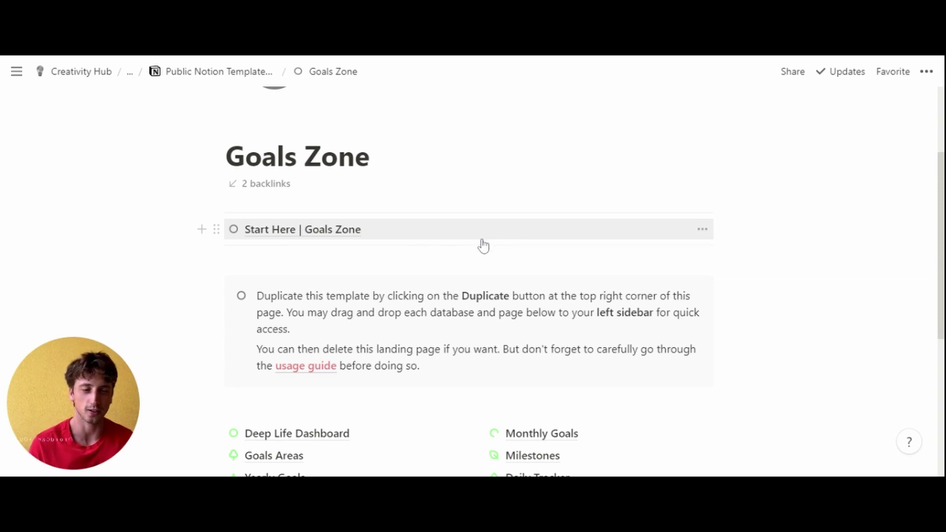
{"action": "left_click", "coordinate": [418, 239]}
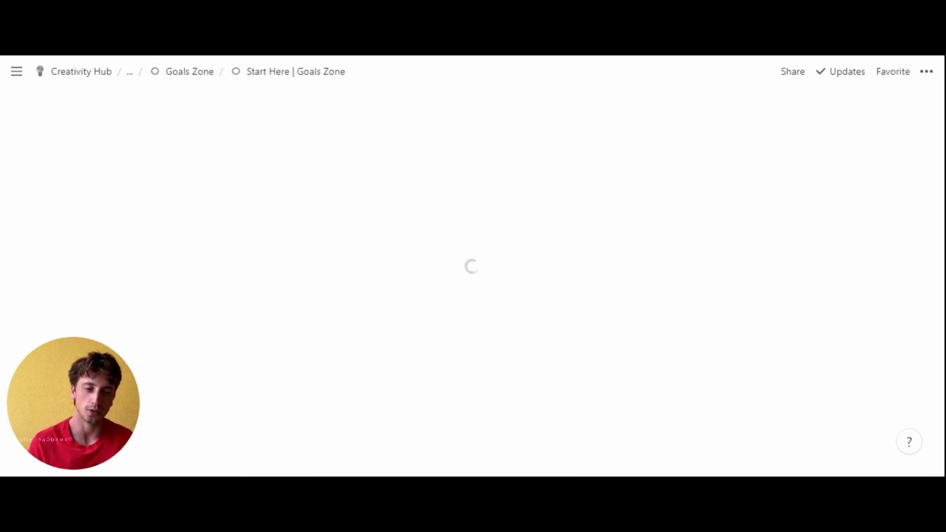
{"action": "scroll", "coordinate": [543, 263], "scroll_direction": "down", "scroll_amount": 5}
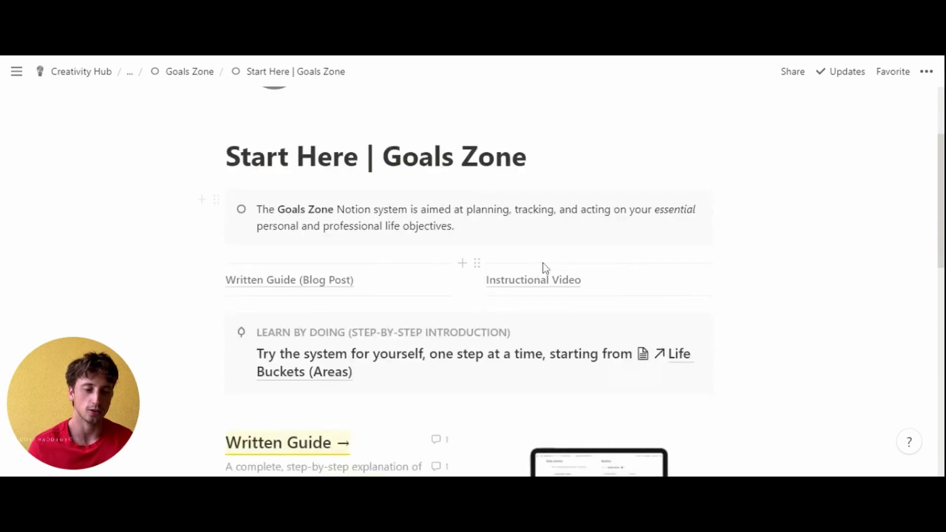
{"action": "scroll", "coordinate": [544, 263], "scroll_direction": "down", "scroll_amount": 2}
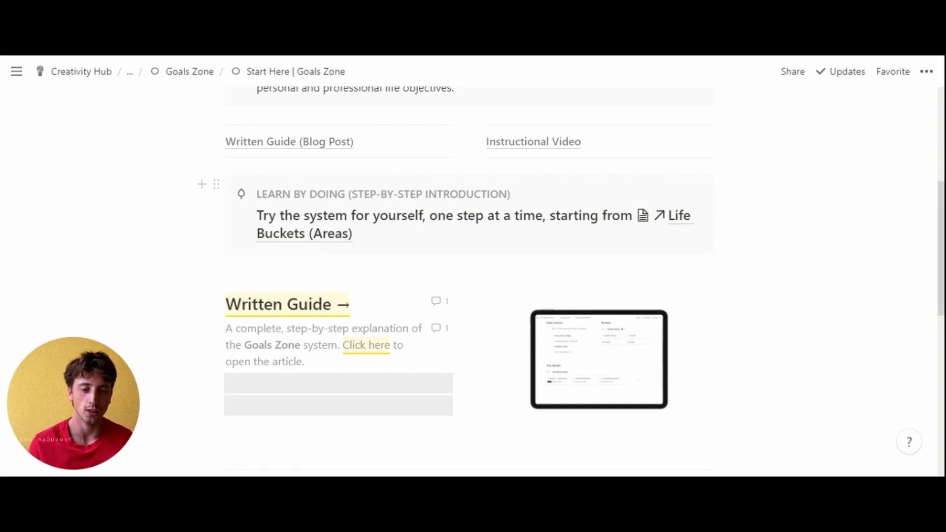
{"action": "scroll", "coordinate": [504, 268], "scroll_direction": "down", "scroll_amount": 3}
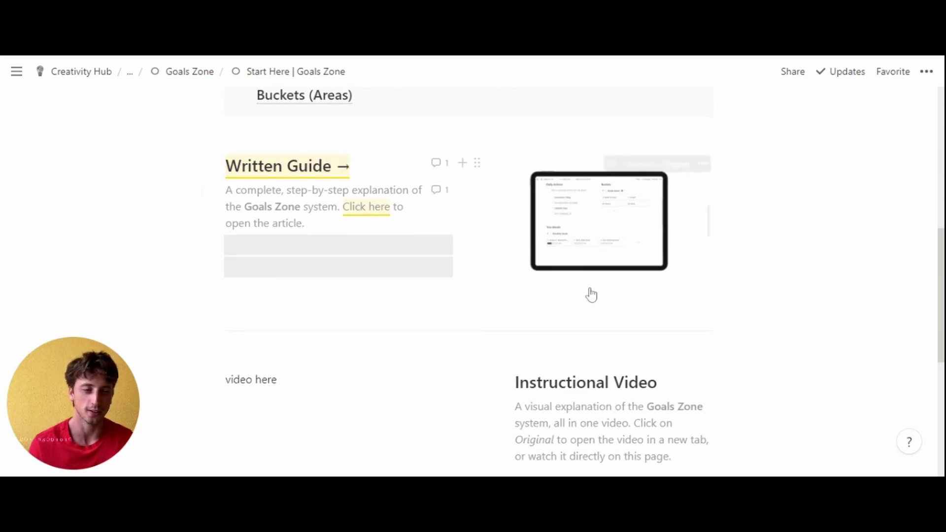
{"action": "scroll", "coordinate": [591, 294], "scroll_direction": "down", "scroll_amount": 3}
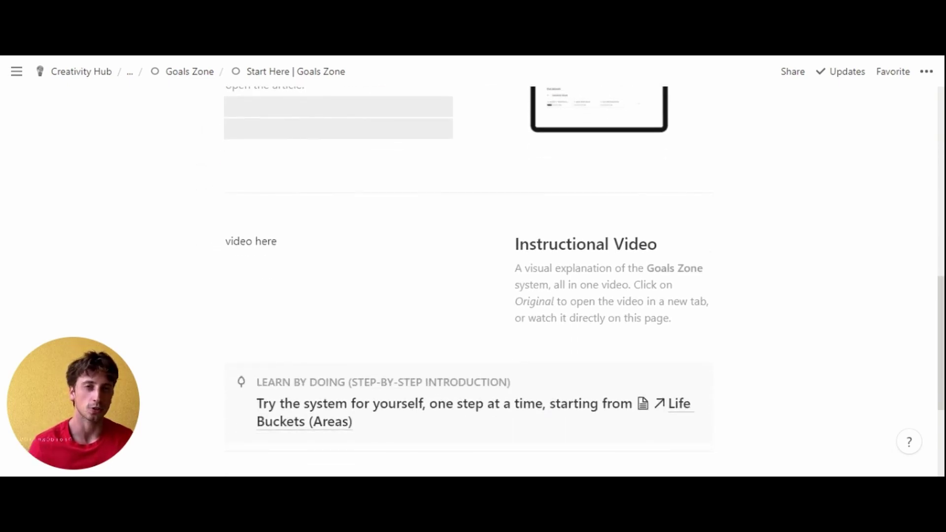
{"action": "scroll", "coordinate": [202, 345], "scroll_direction": "down", "scroll_amount": 2}
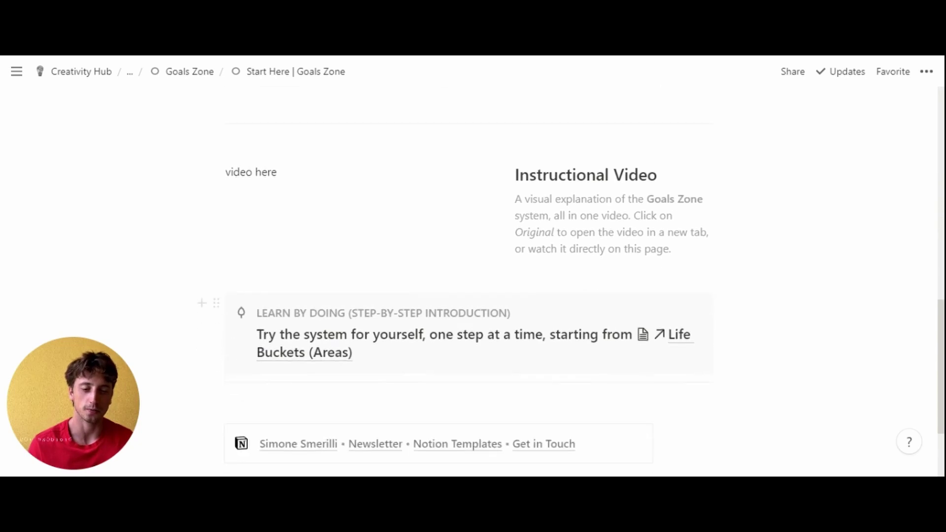
Go back to the Goals Zone page, open the Deep Life Dashboard and view its Daily Actions and Buckets sections.
{"action": "left_click", "coordinate": [200, 74]}
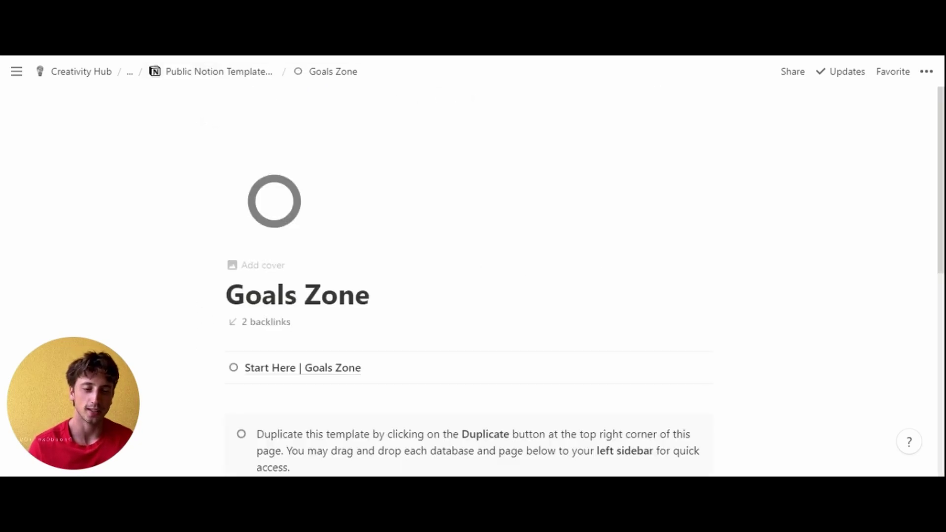
{"action": "scroll", "coordinate": [524, 250], "scroll_direction": "down", "scroll_amount": 5}
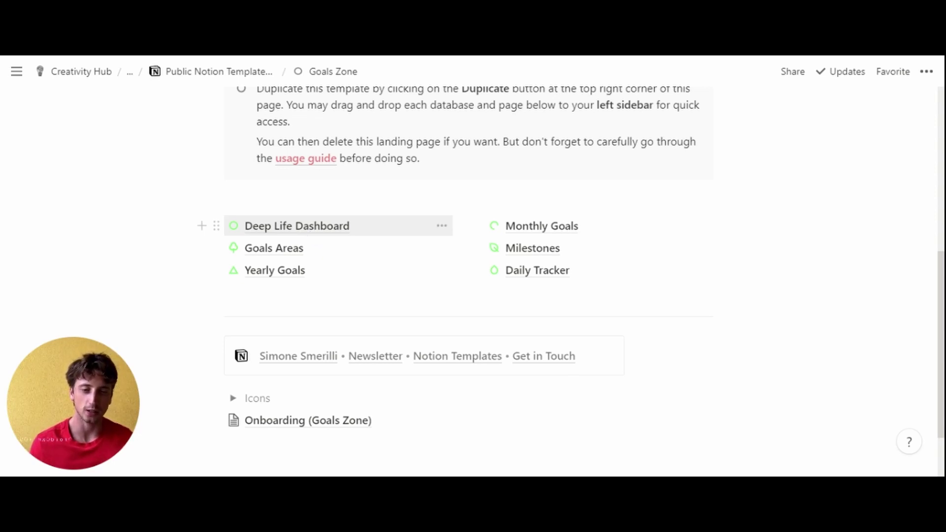
{"action": "left_click", "coordinate": [297, 226]}
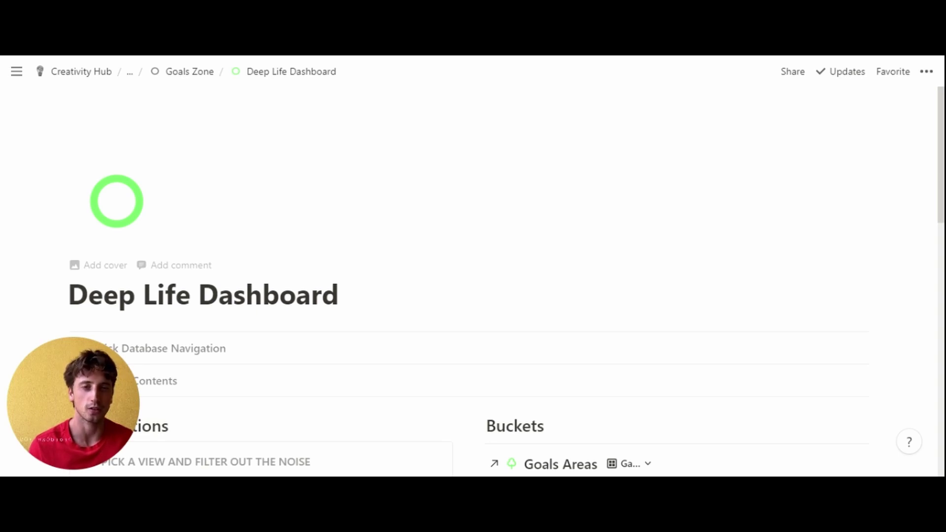
{"action": "scroll", "coordinate": [612, 333], "scroll_direction": "down", "scroll_amount": 4}
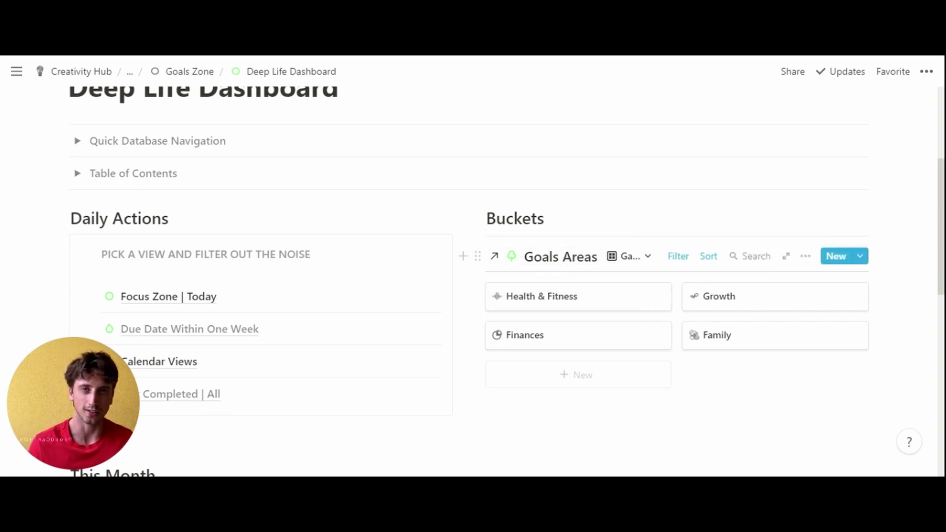
{"action": "scroll", "coordinate": [653, 284], "scroll_direction": "down", "scroll_amount": 3}
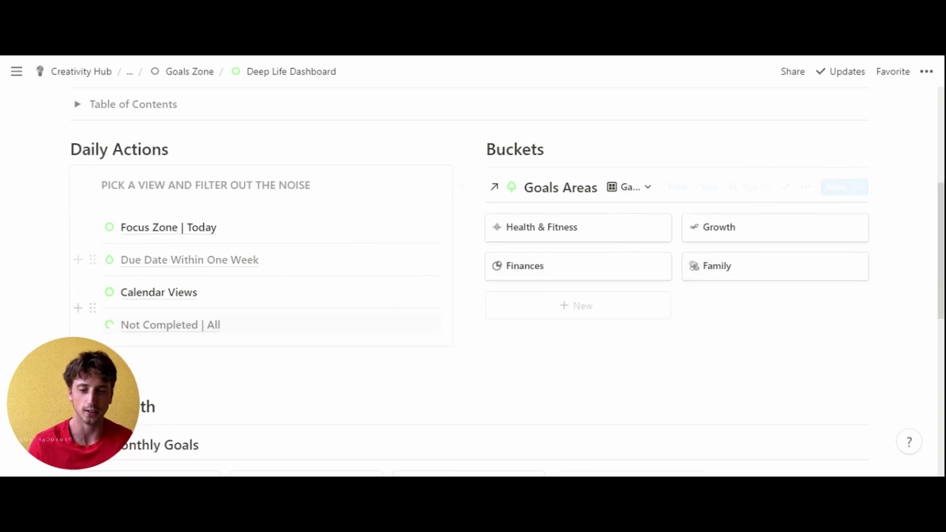
Open the Focus Zone | Today view from Daily Actions and look over its Daily Tracker table.
{"action": "left_click_drag", "start_coordinate": [22, 368], "coordinate": [822, 369]}
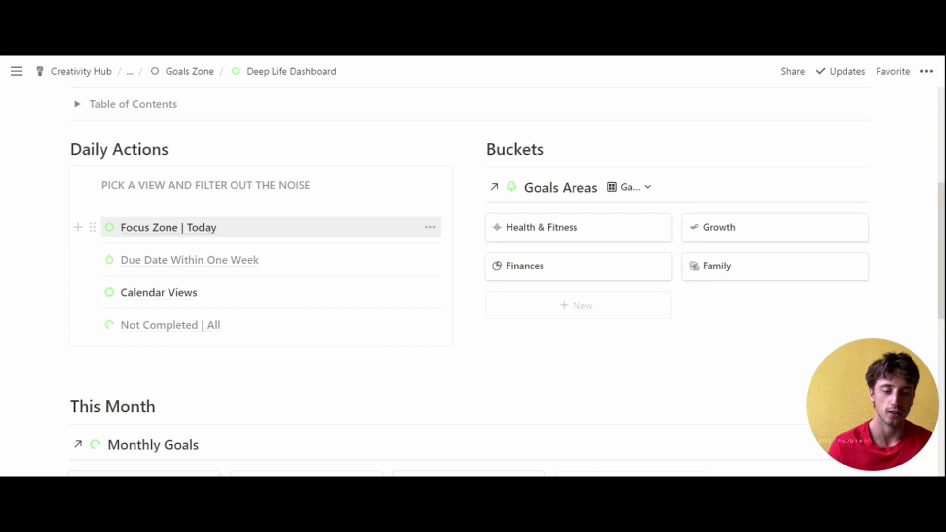
{"action": "left_click", "coordinate": [185, 227]}
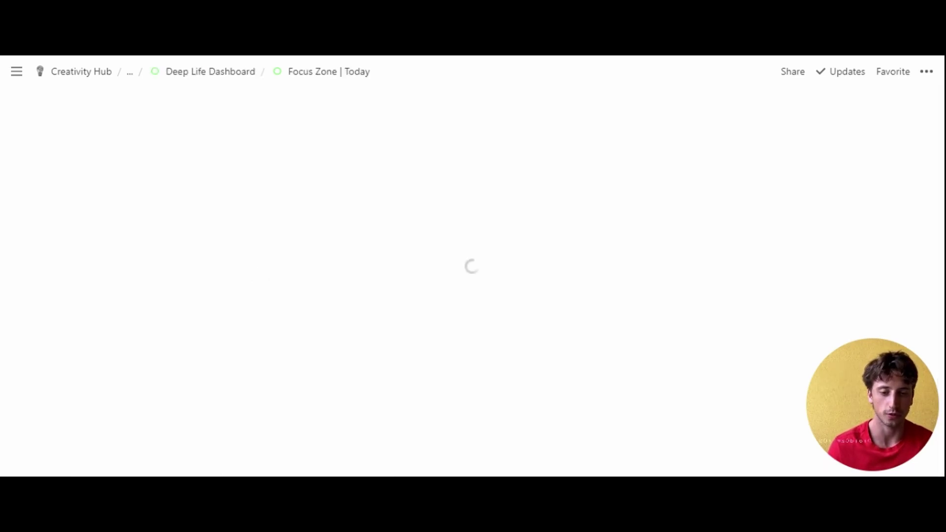
{"action": "scroll", "coordinate": [473, 271], "scroll_direction": "down", "scroll_amount": 3}
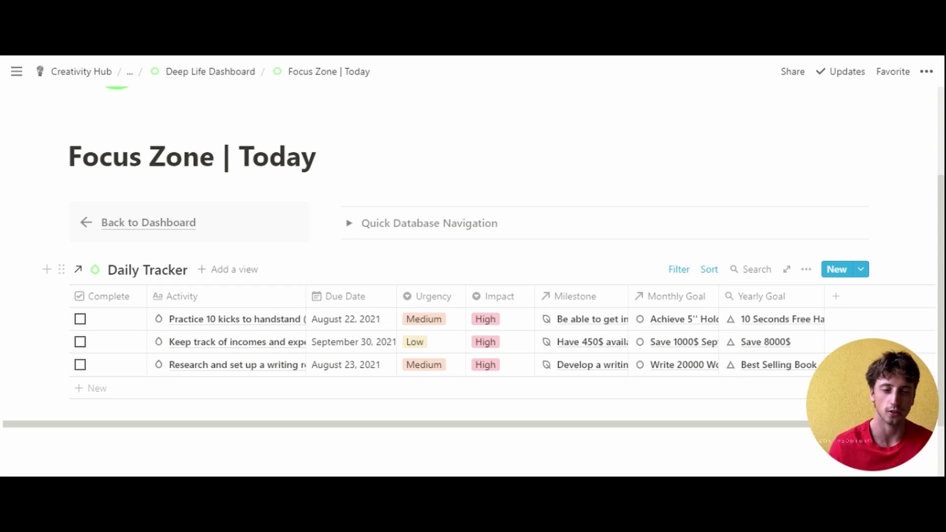
Return to the Deep Life Dashboard and review its Buckets, This Month and This Year sections.
{"action": "left_click", "coordinate": [254, 78]}
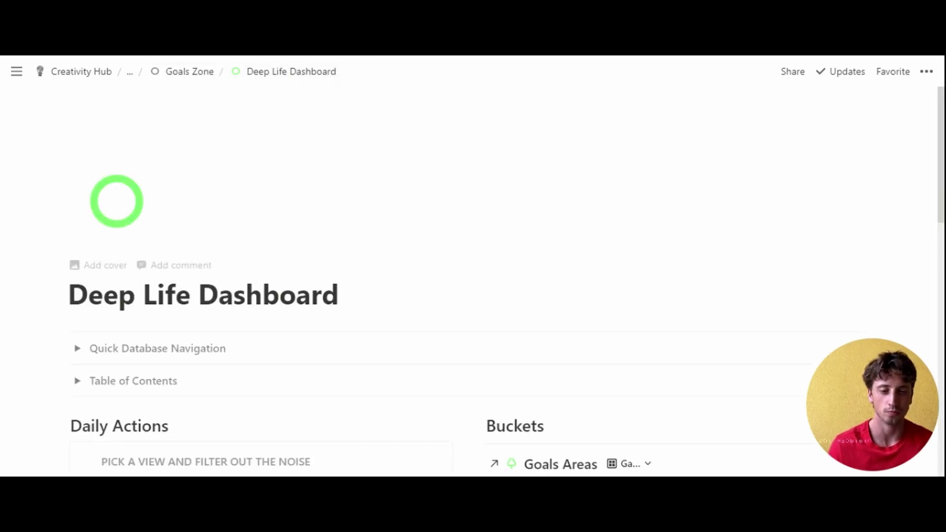
{"action": "scroll", "coordinate": [577, 238], "scroll_direction": "down", "scroll_amount": 5}
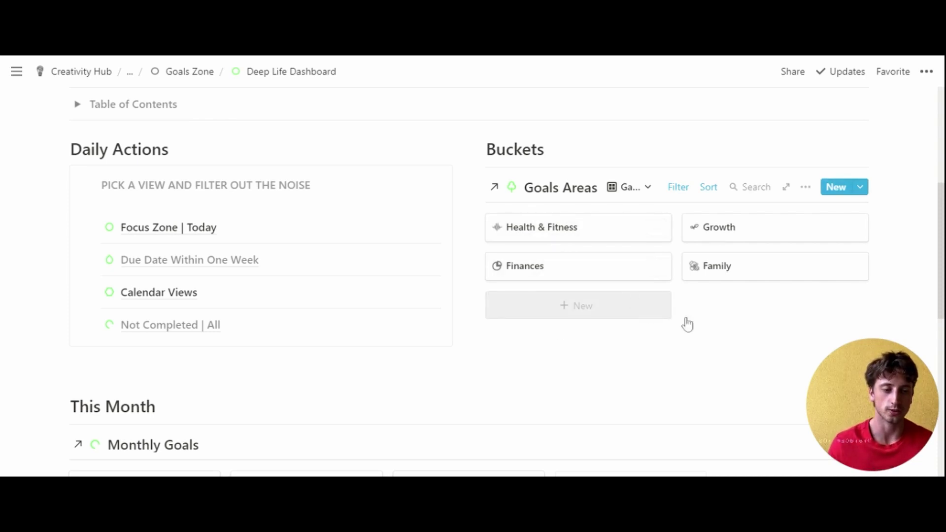
{"action": "scroll", "coordinate": [718, 312], "scroll_direction": "down", "scroll_amount": 5}
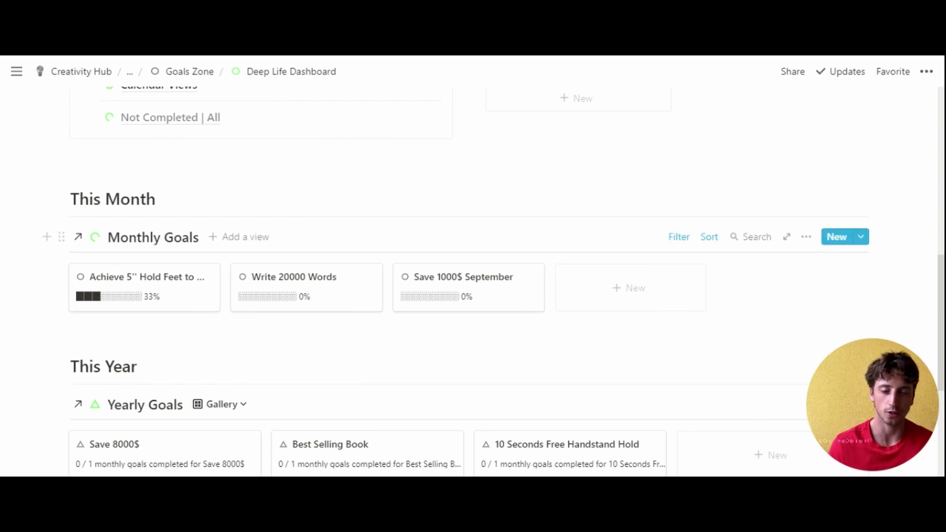
{"action": "scroll", "coordinate": [468, 276], "scroll_direction": "down", "scroll_amount": 4}
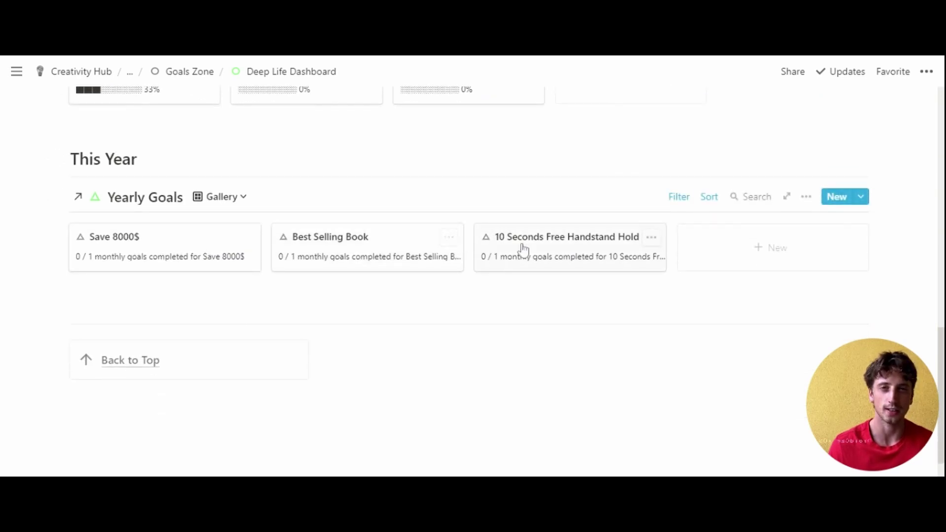
Go back to the Goals Zone page and open the Goals Areas database.
{"action": "left_click", "coordinate": [197, 72]}
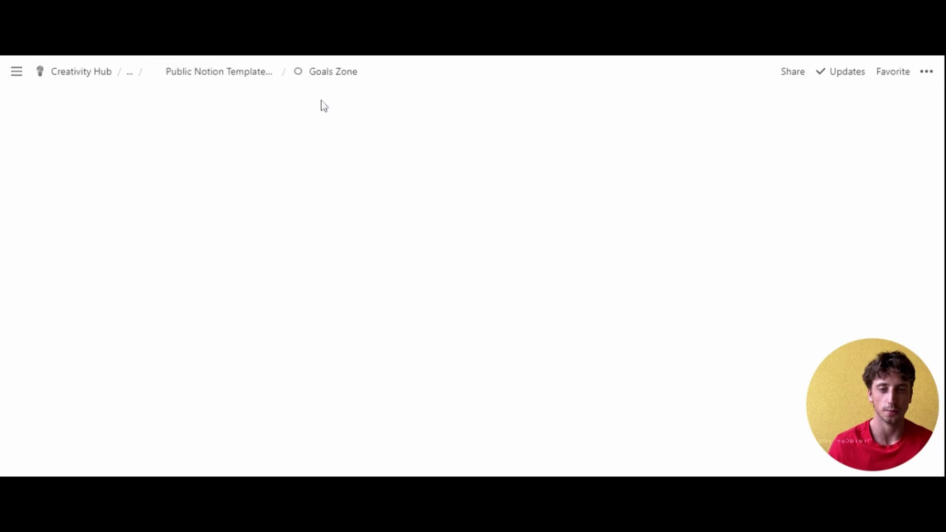
{"action": "scroll", "coordinate": [417, 109], "scroll_direction": "down", "scroll_amount": 5}
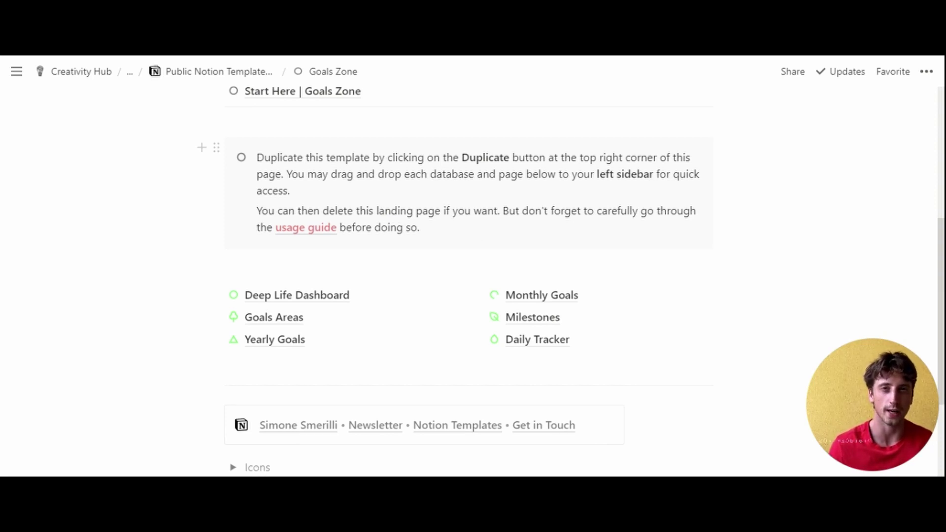
{"action": "left_click", "coordinate": [308, 319]}
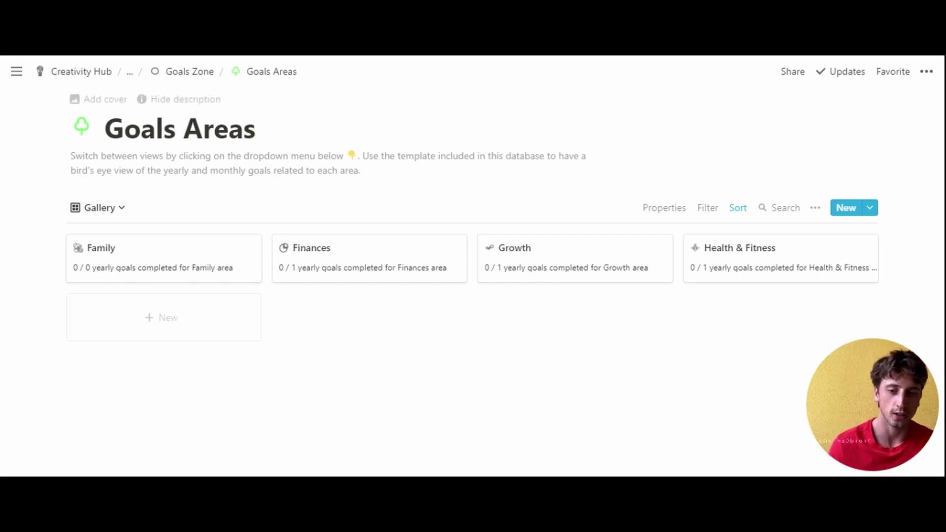
View the Goals Areas database in its Table and Archived Areas views, and return to the Gallery view.
{"action": "left_click", "coordinate": [118, 211]}
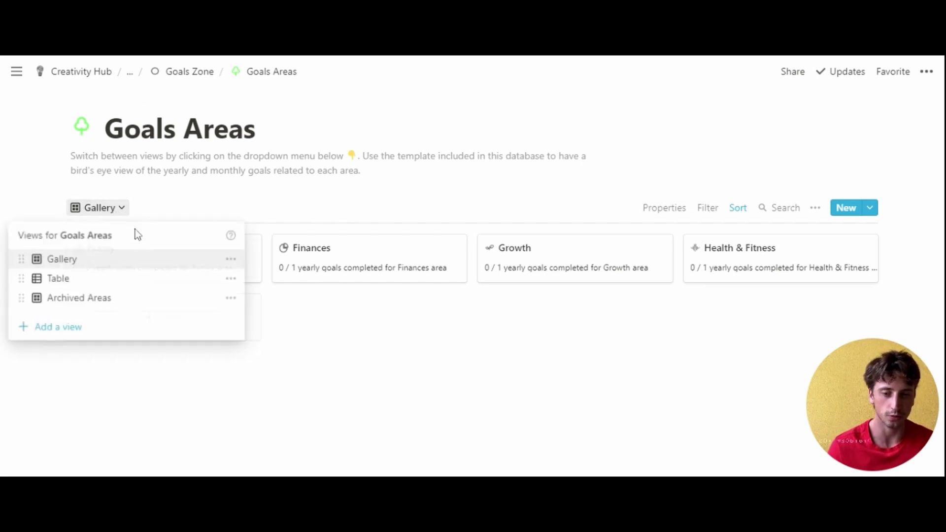
{"action": "left_click", "coordinate": [130, 288]}
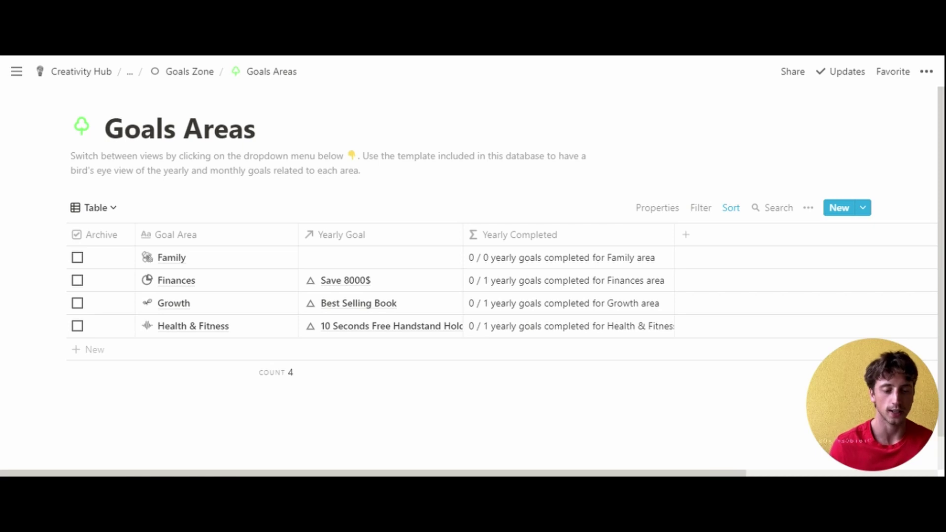
{"action": "left_click", "coordinate": [106, 209]}
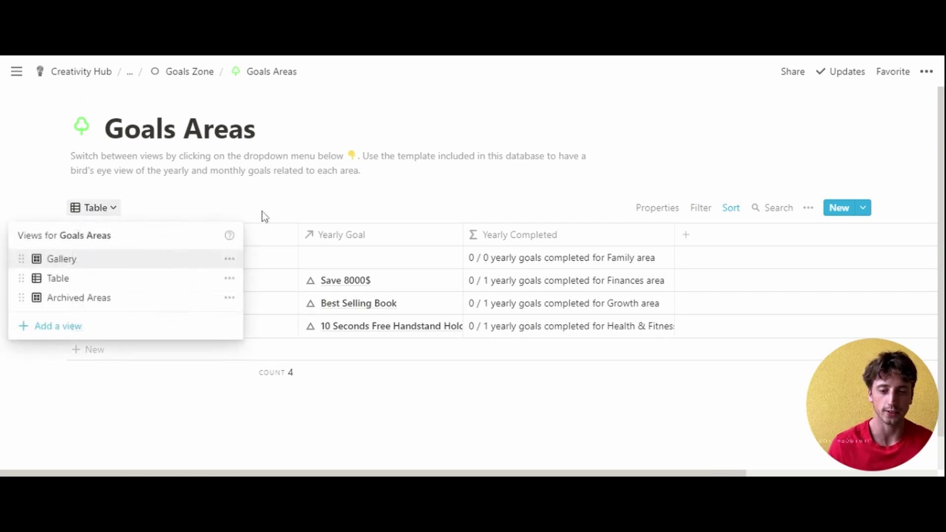
{"action": "left_click", "coordinate": [118, 296]}
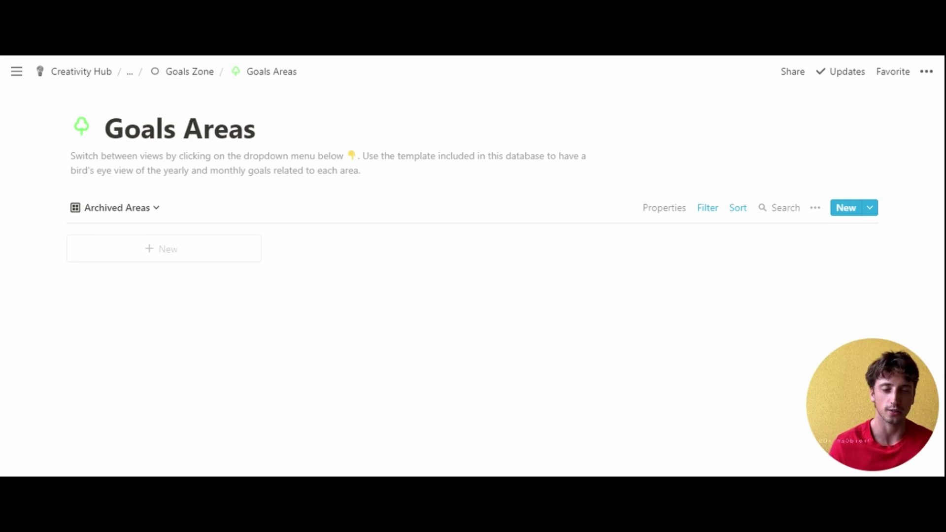
{"action": "left_click", "coordinate": [147, 208]}
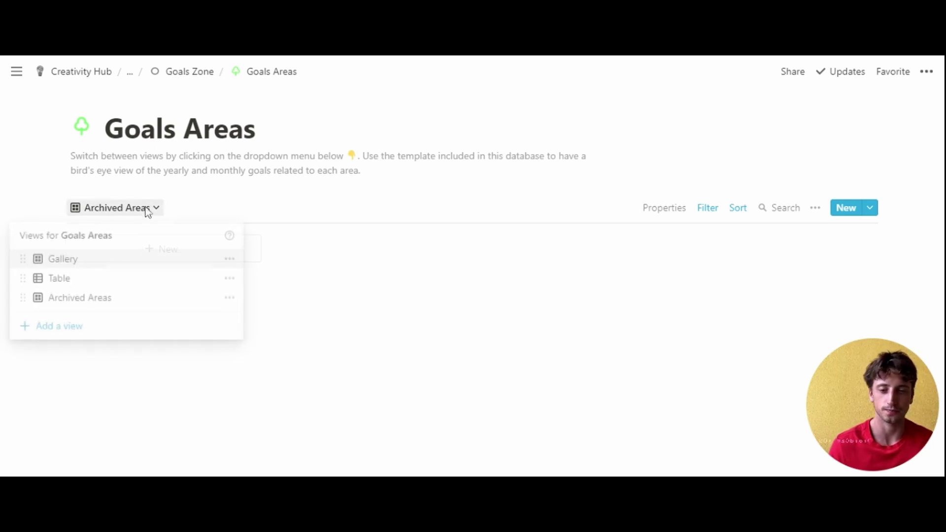
{"action": "left_click", "coordinate": [120, 260]}
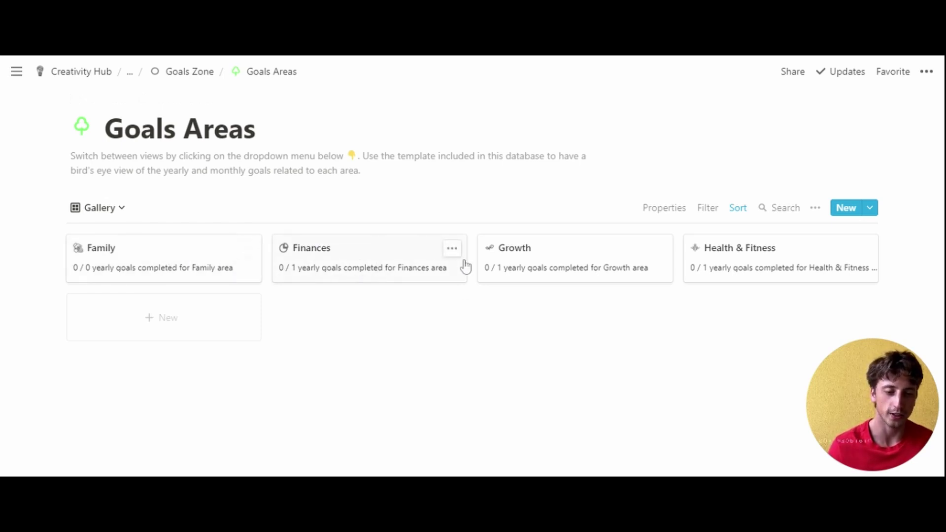
Check which page templates the Goals Areas database offers, and close the list without creating a page.
{"action": "left_click", "coordinate": [870, 207]}
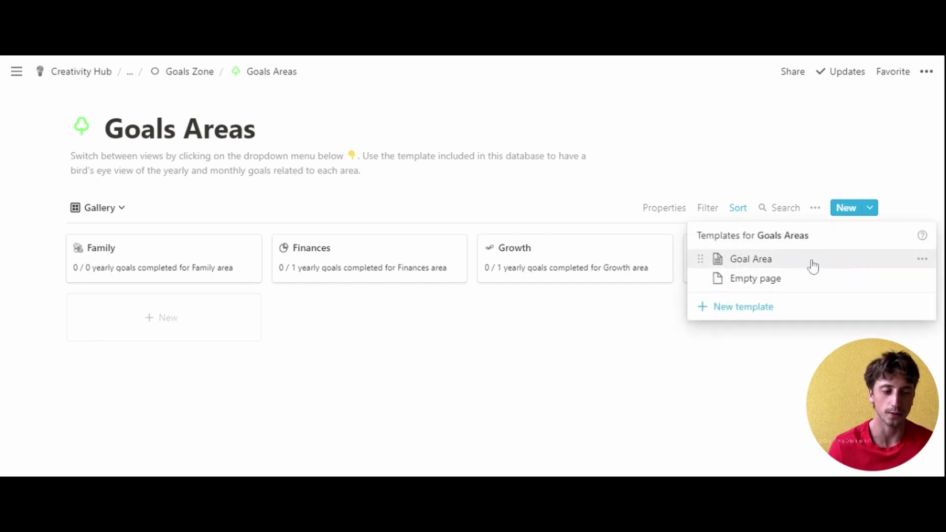
{"action": "left_click", "coordinate": [537, 208]}
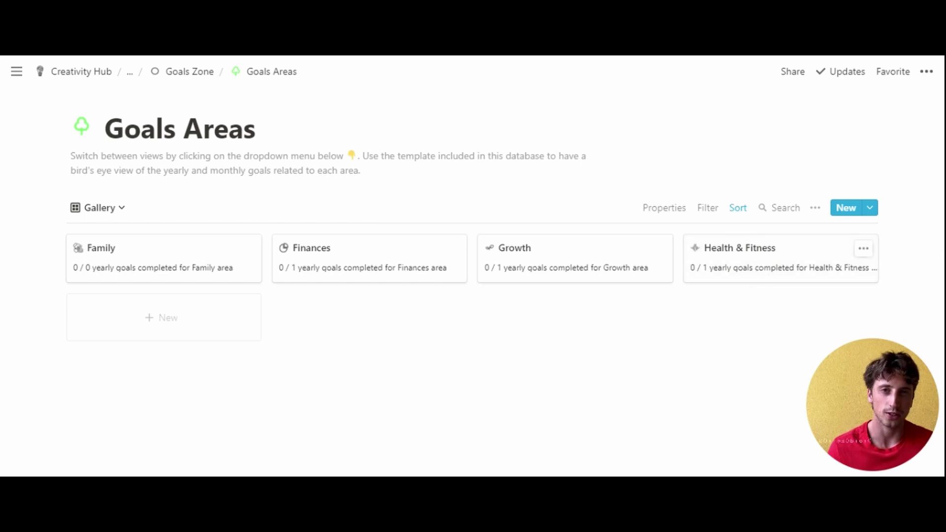
Open the Health & Fitness area page and review its yearly goals, monthly goals and milestones.
{"action": "left_click", "coordinate": [797, 252]}
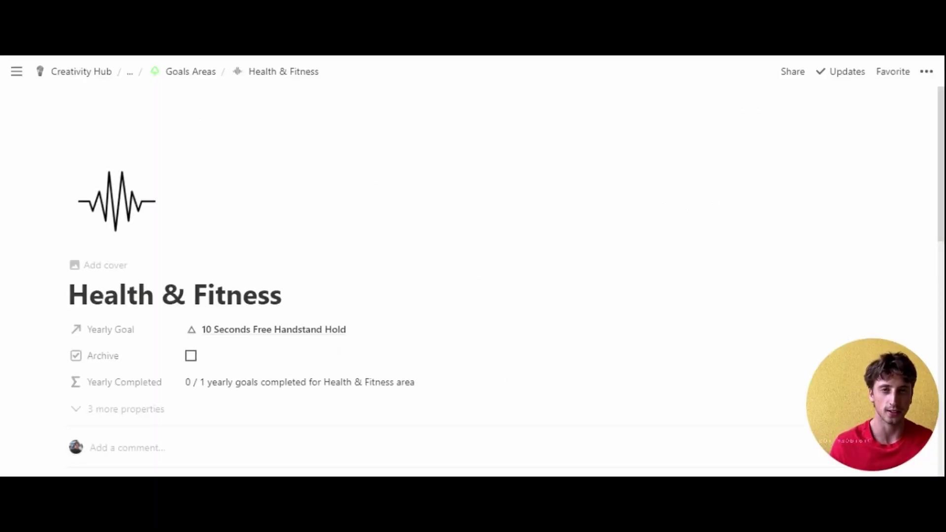
{"action": "scroll", "coordinate": [473, 266], "scroll_direction": "down", "scroll_amount": 7}
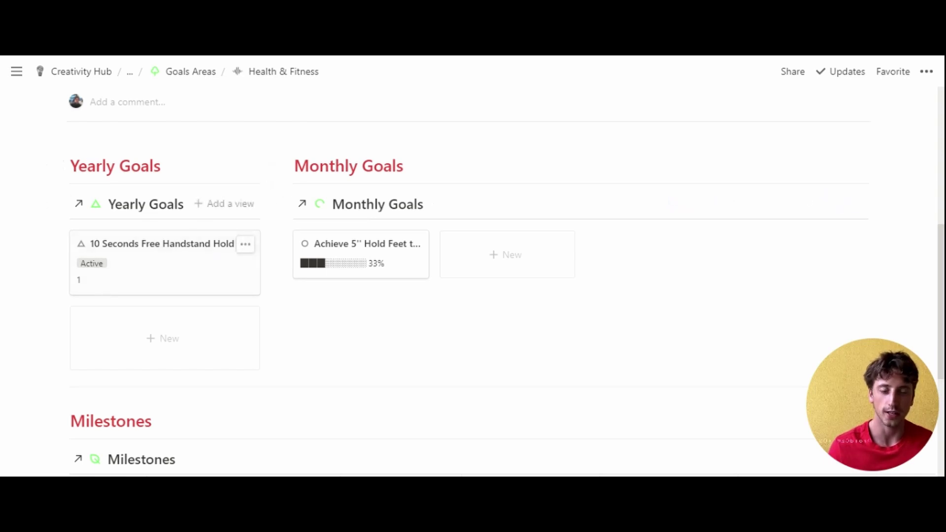
{"action": "scroll", "coordinate": [537, 219], "scroll_direction": "down", "scroll_amount": 1}
{"action": "scroll", "coordinate": [537, 219], "scroll_direction": "down", "scroll_amount": 4}
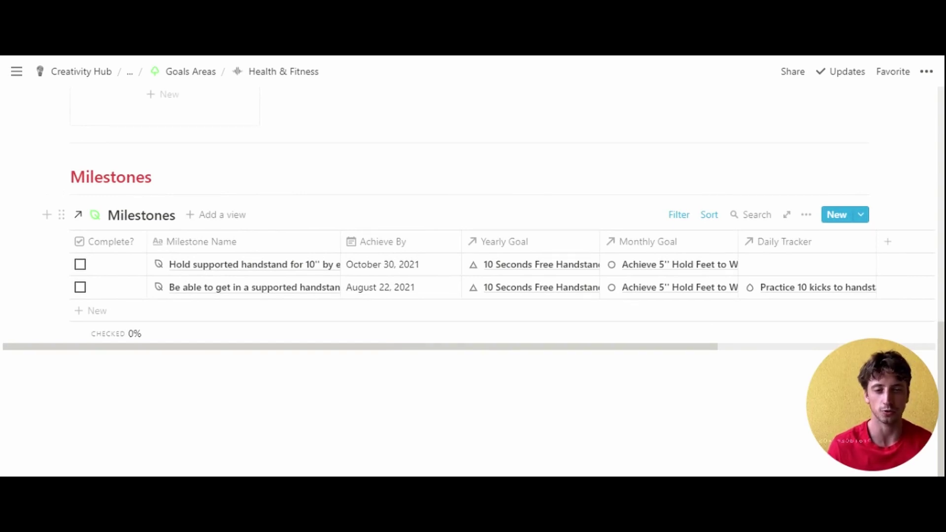
{"action": "scroll", "coordinate": [477, 276], "scroll_direction": "up", "scroll_amount": 15}
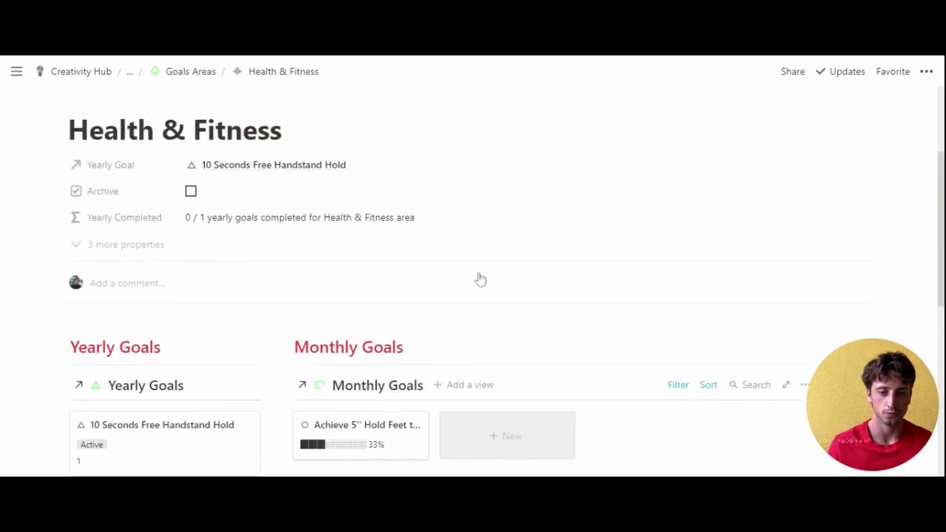
Examine the Health & Fitness page's properties, yearly goals, monthly goals and milestones table.
{"action": "scroll", "coordinate": [473, 275], "scroll_direction": "up", "scroll_amount": 2}
{"action": "scroll", "coordinate": [473, 266], "scroll_direction": "up", "scroll_amount": 1}
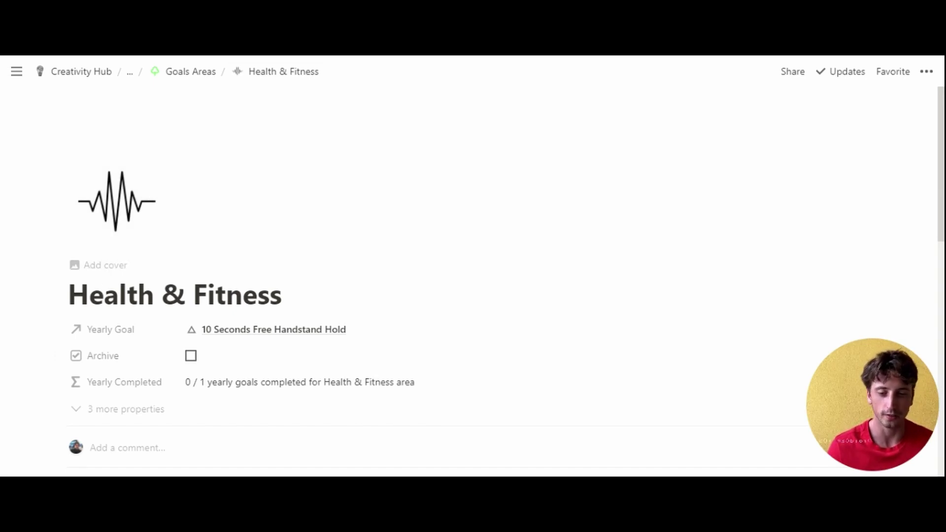
{"action": "scroll", "coordinate": [473, 276], "scroll_direction": "down", "scroll_amount": 3}
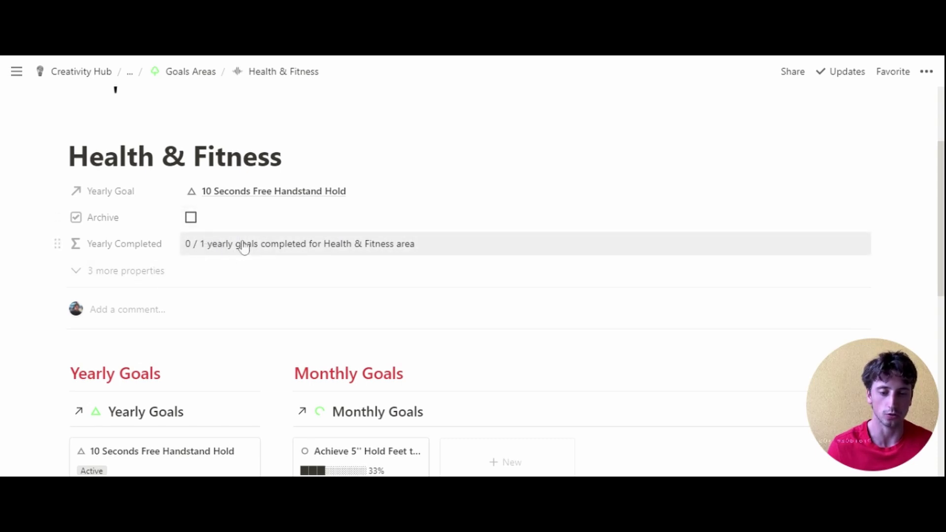
{"action": "scroll", "coordinate": [378, 260], "scroll_direction": "down", "scroll_amount": 2}
{"action": "scroll", "coordinate": [378, 260], "scroll_direction": "down", "scroll_amount": 4}
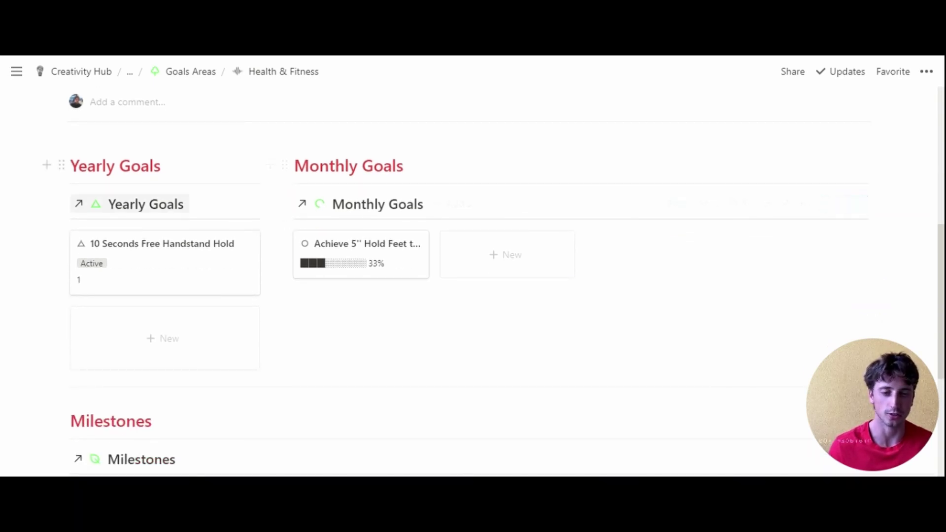
{"action": "scroll", "coordinate": [591, 247], "scroll_direction": "down", "scroll_amount": 2}
{"action": "scroll", "coordinate": [473, 266], "scroll_direction": "down", "scroll_amount": 1}
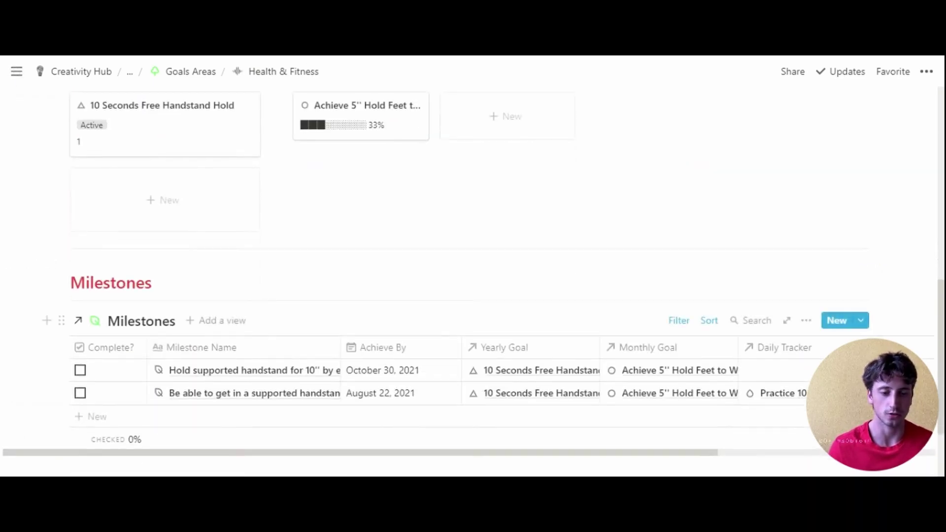
{"action": "scroll", "coordinate": [456, 370], "scroll_direction": "up", "scroll_amount": 10}
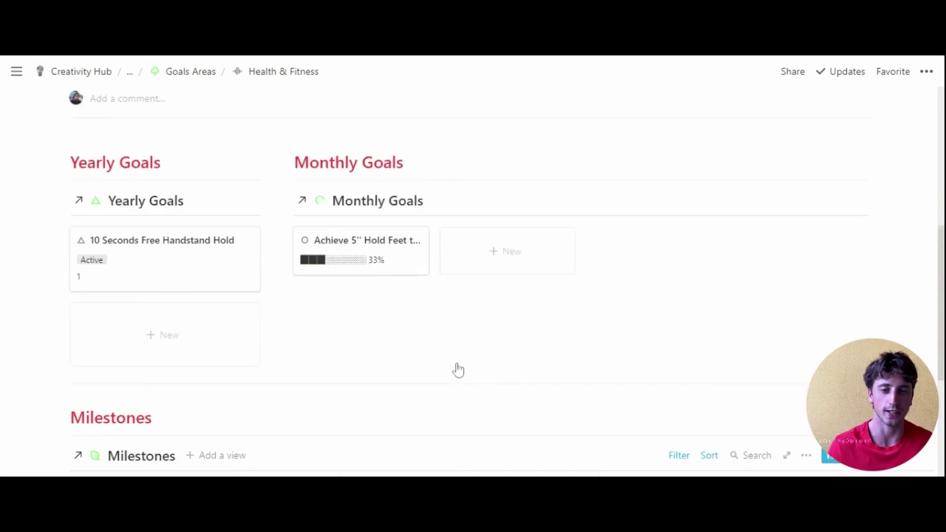
Return to the Goals Zone page through Goals Areas and open the Yearly Goals database.
{"action": "left_click", "coordinate": [201, 82]}
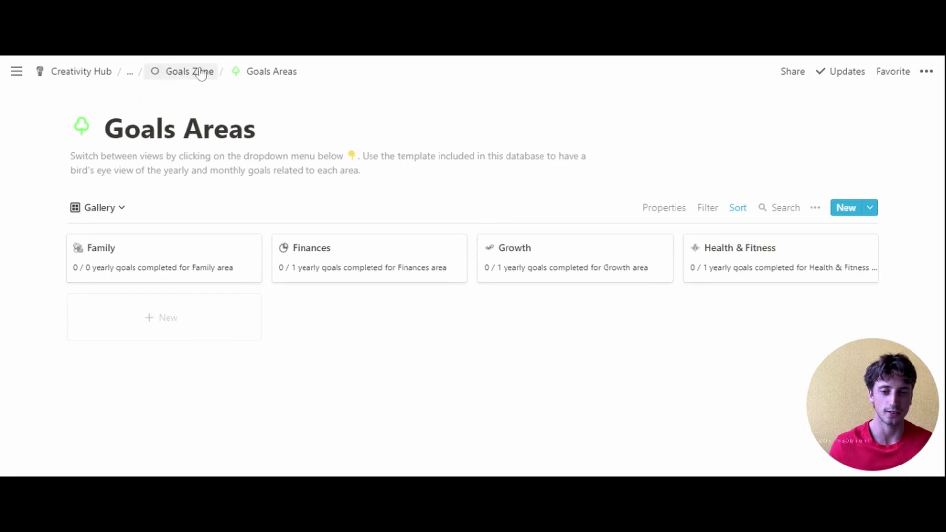
{"action": "left_click", "coordinate": [200, 72]}
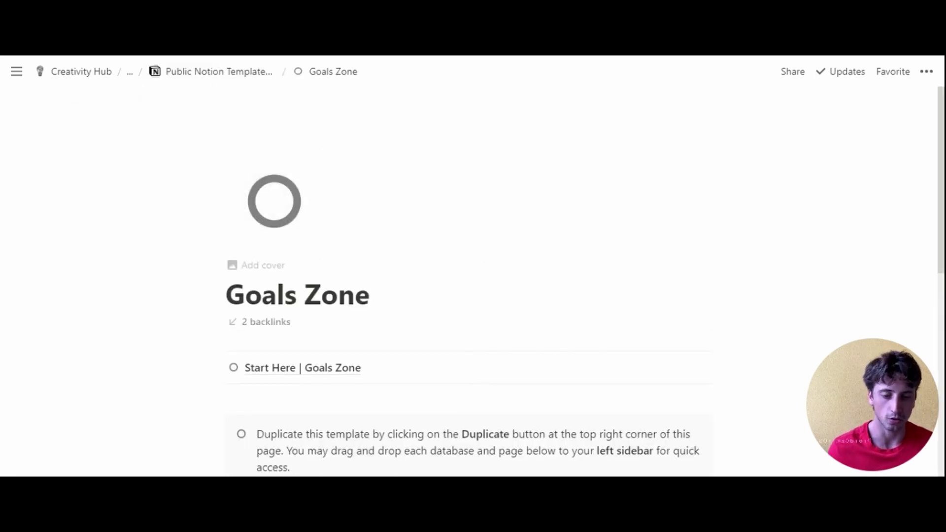
{"action": "scroll", "coordinate": [296, 222], "scroll_direction": "down", "scroll_amount": 5}
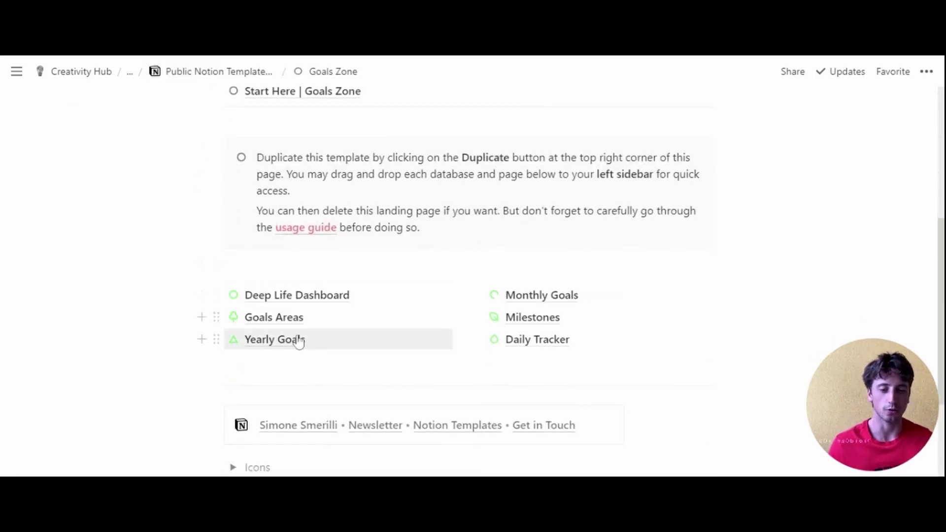
{"action": "left_click", "coordinate": [299, 343]}
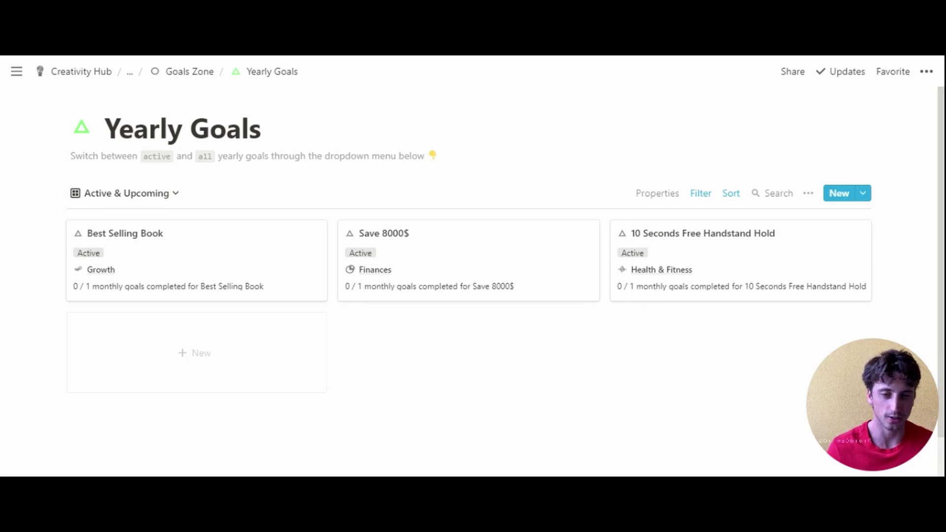
View the Yearly Goals database in its All and By Status views, and return to the Active & Upcoming view.
{"action": "left_click", "coordinate": [167, 202]}
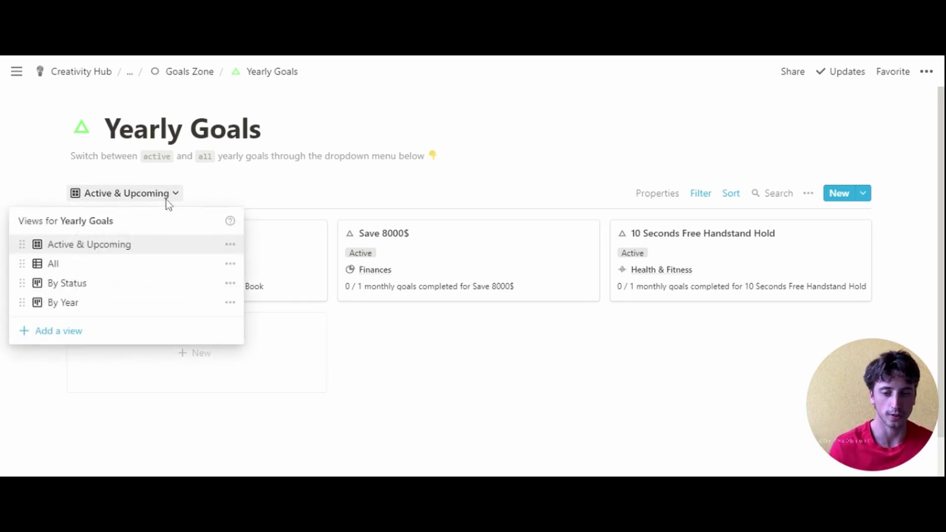
{"action": "left_click", "coordinate": [140, 267]}
{"action": "left_click", "coordinate": [88, 192]}
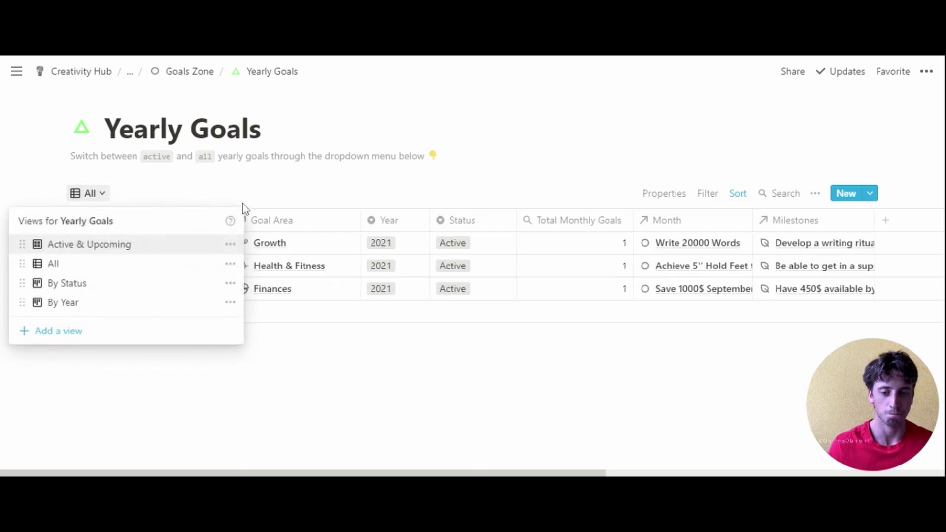
{"action": "left_click", "coordinate": [140, 285]}
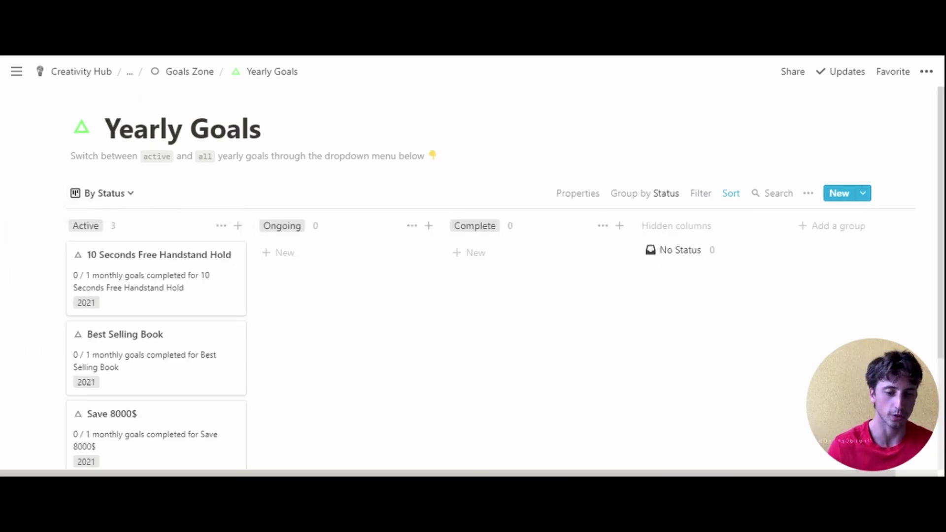
{"action": "left_click", "coordinate": [132, 193]}
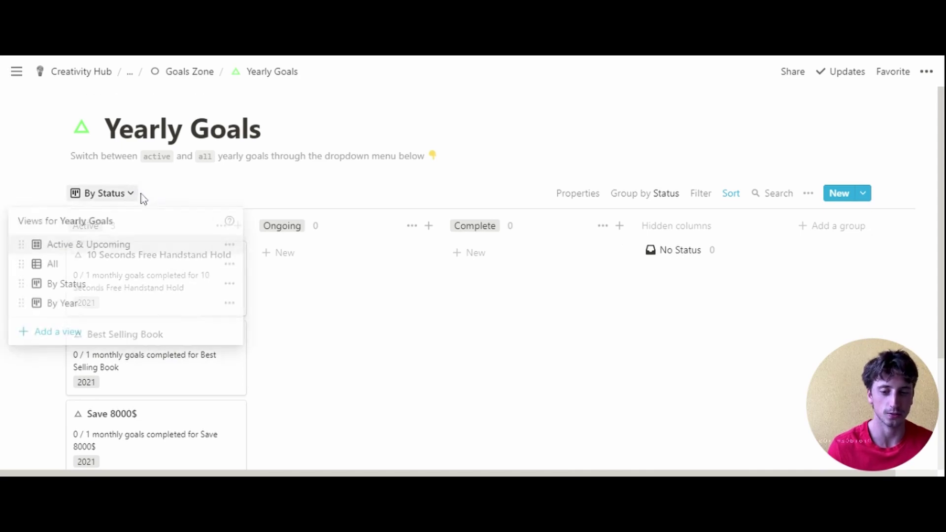
{"action": "left_click", "coordinate": [100, 247]}
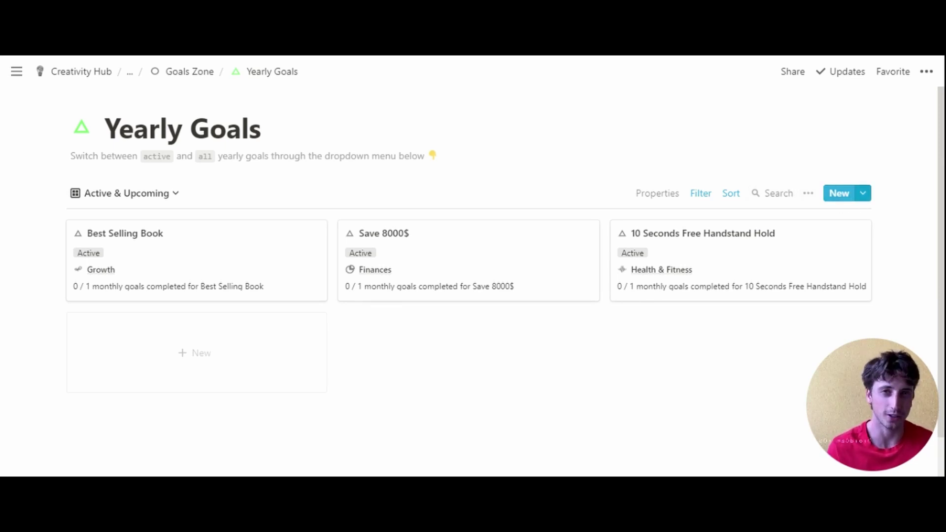
Create a yearly goal from the New Yearly Goal template, titled "Get to 15% Bodyfat and feeling healthy and athletic".
{"action": "left_click", "coordinate": [863, 193]}
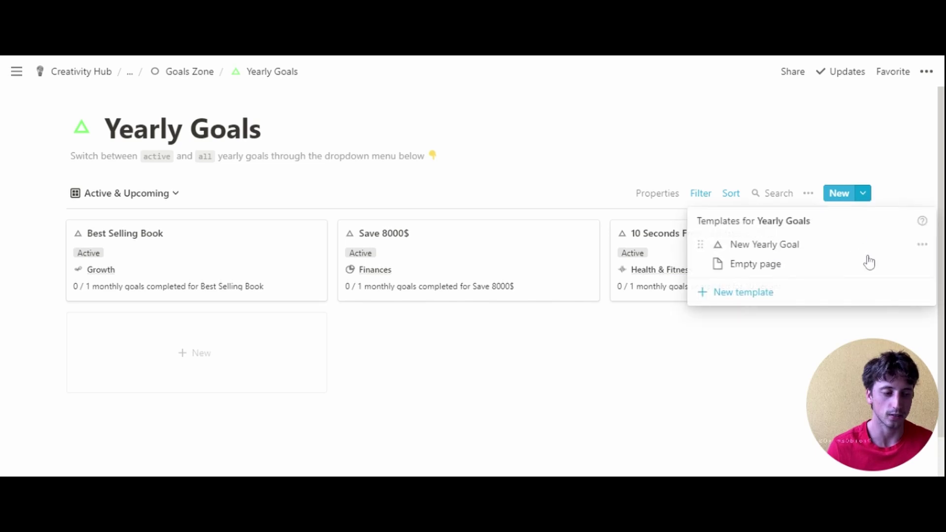
{"action": "left_click", "coordinate": [813, 254]}
{"action": "left_click", "coordinate": [187, 121]}
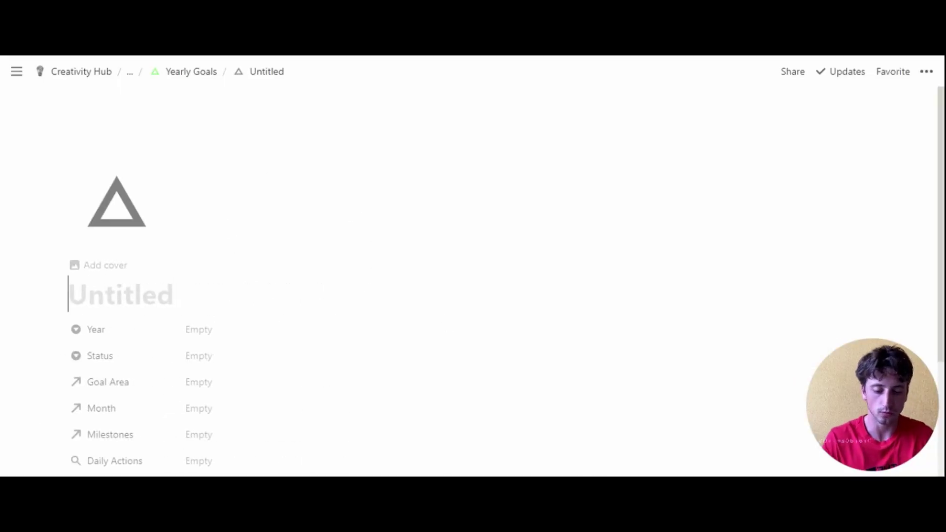
{"action": "type", "text": "Get to"}
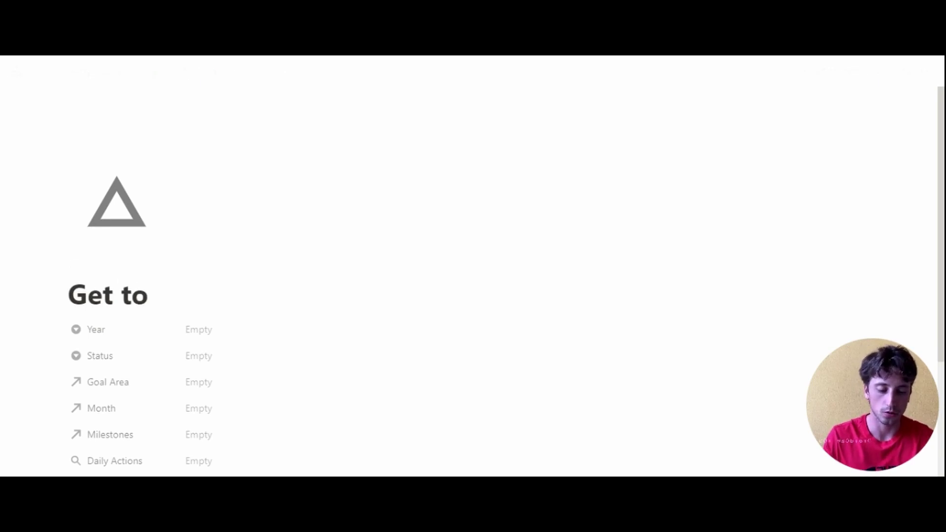
{"action": "type", "text": " 15% Bo"}
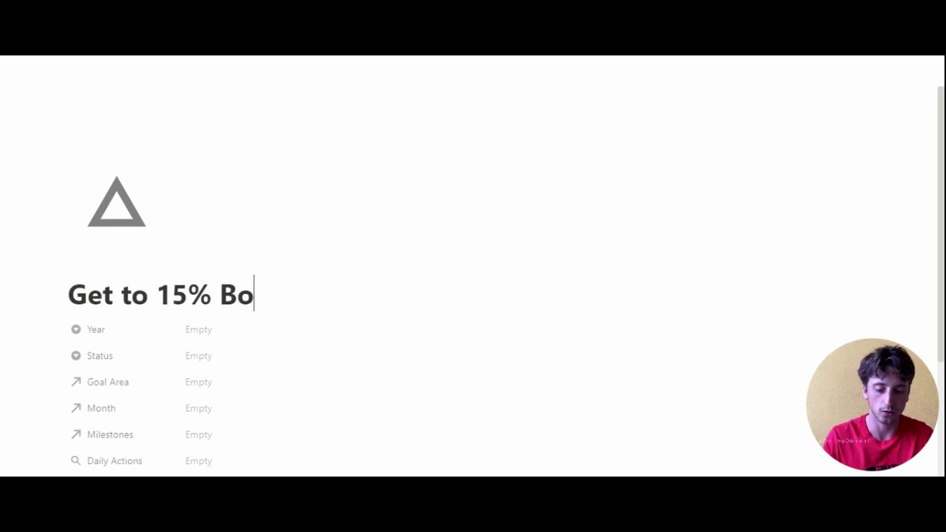
{"action": "type", "text": "dyfat and "}
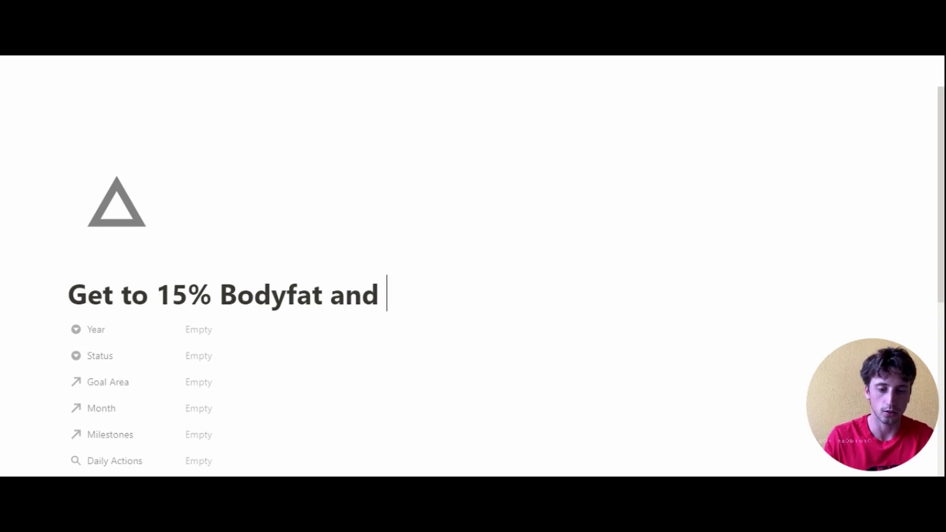
{"action": "type", "text": "feeling healt"}
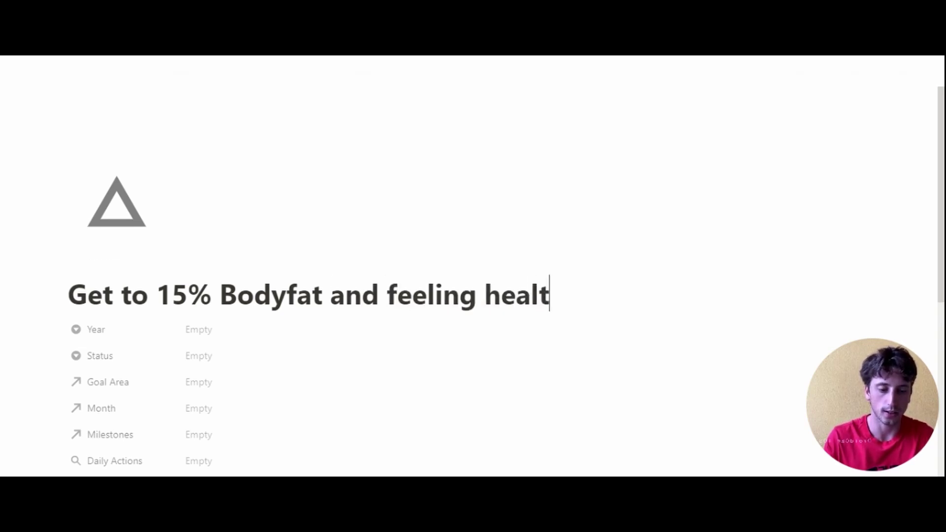
{"action": "type", "text": "hy and athletic"}
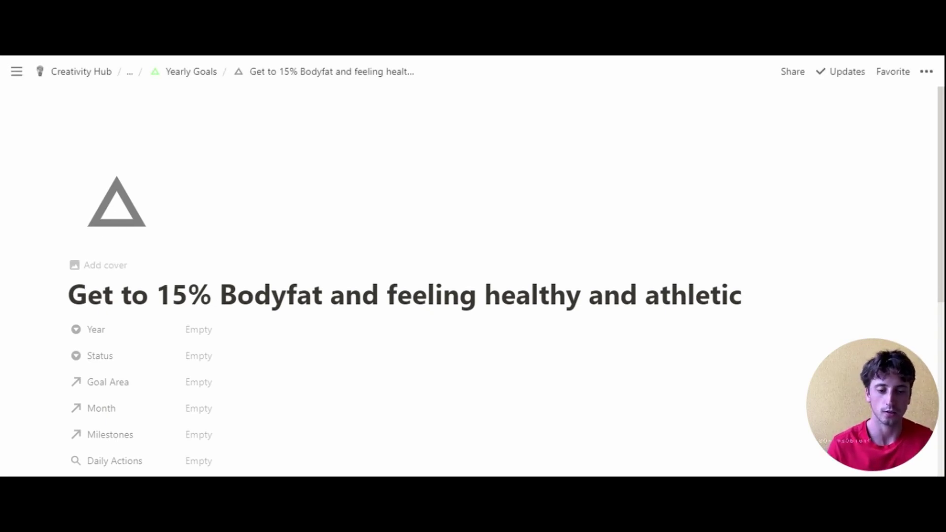
Set the new yearly goal's Year to 2021 and its Status to Active.
{"action": "scroll", "coordinate": [394, 266], "scroll_direction": "down", "scroll_amount": 2}
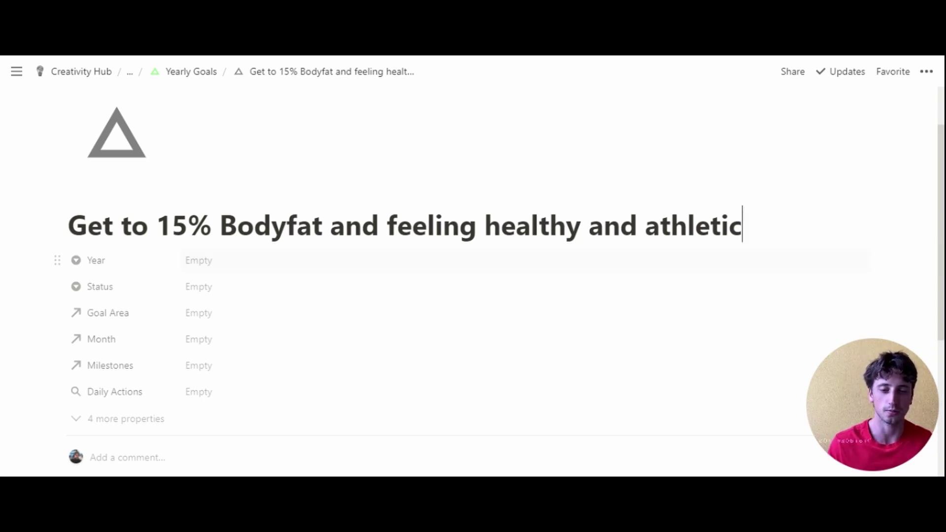
{"action": "left_click", "coordinate": [275, 274]}
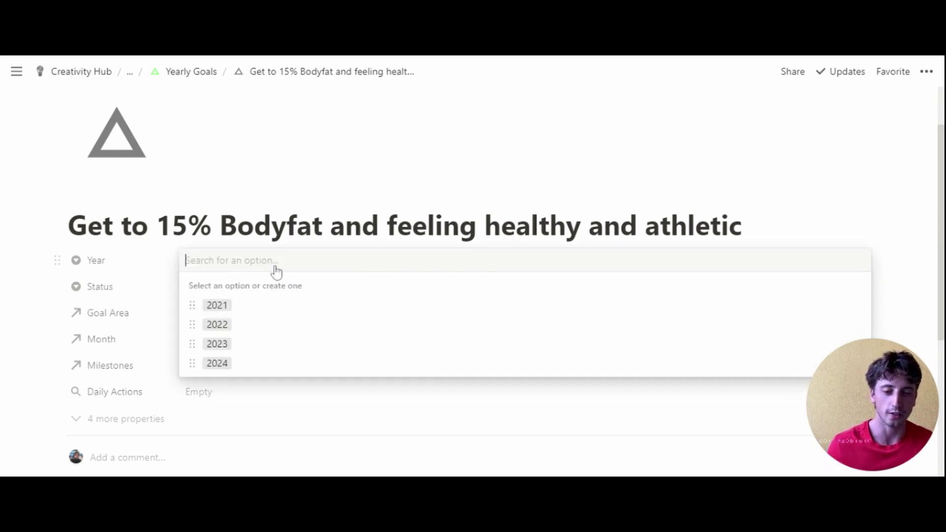
{"action": "left_click", "coordinate": [246, 306]}
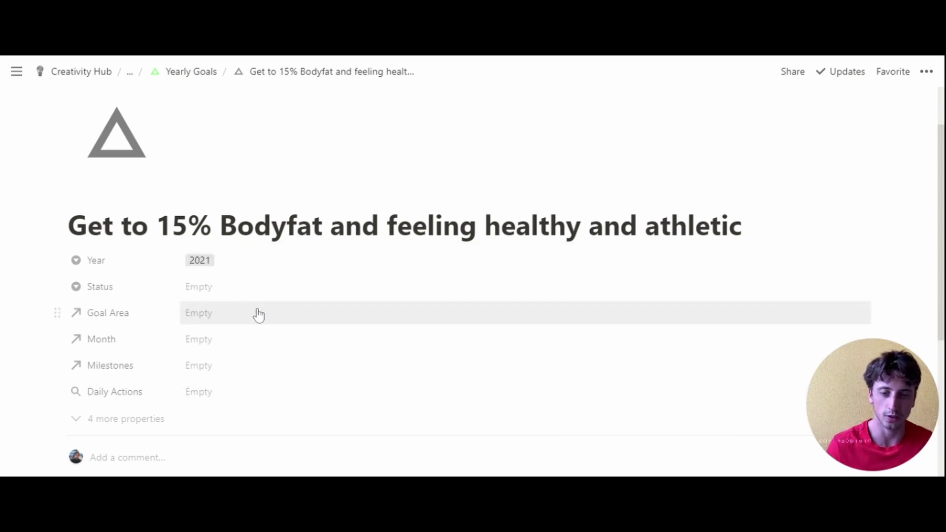
{"action": "left_click", "coordinate": [221, 288]}
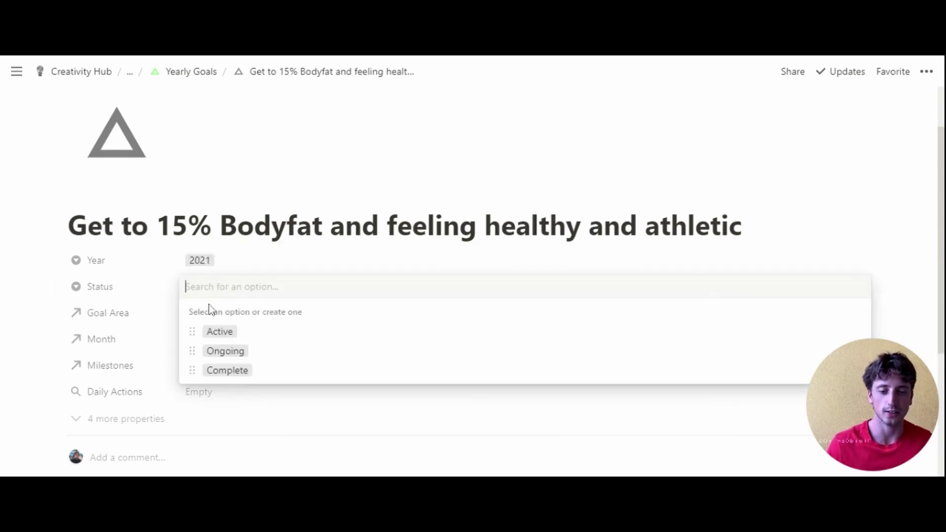
{"action": "left_click", "coordinate": [245, 336]}
Link the new yearly goal to the Health & Fitness goal area.
{"action": "scroll", "coordinate": [331, 295], "scroll_direction": "down", "scroll_amount": 2}
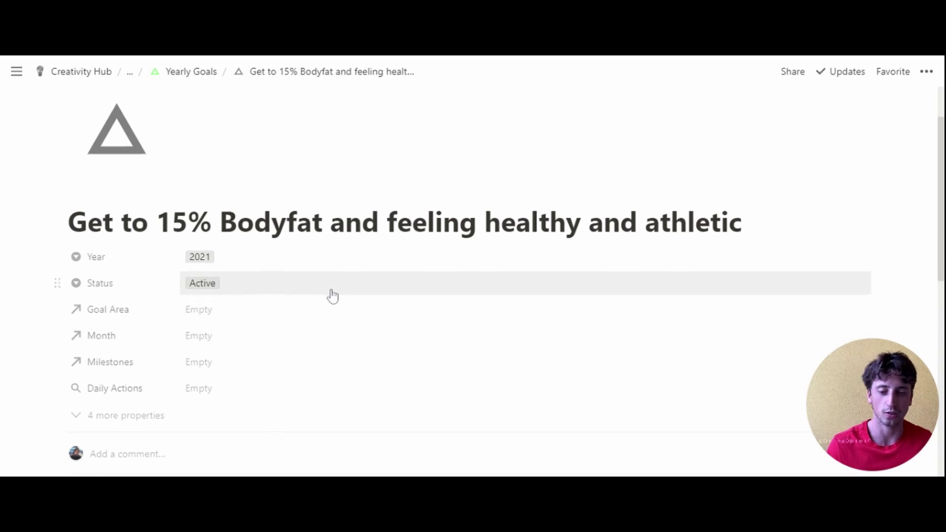
{"action": "left_click", "coordinate": [218, 246]}
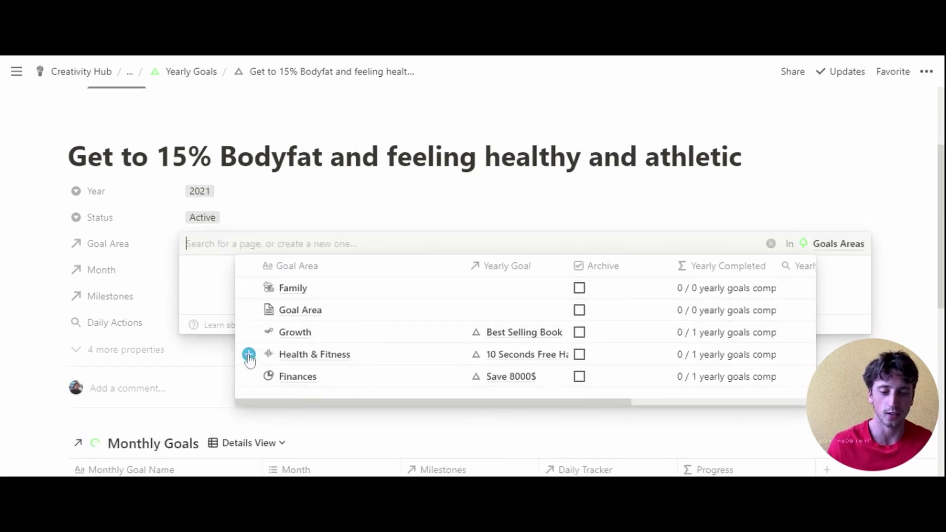
{"action": "left_click", "coordinate": [249, 354]}
{"action": "left_click", "coordinate": [277, 211]}
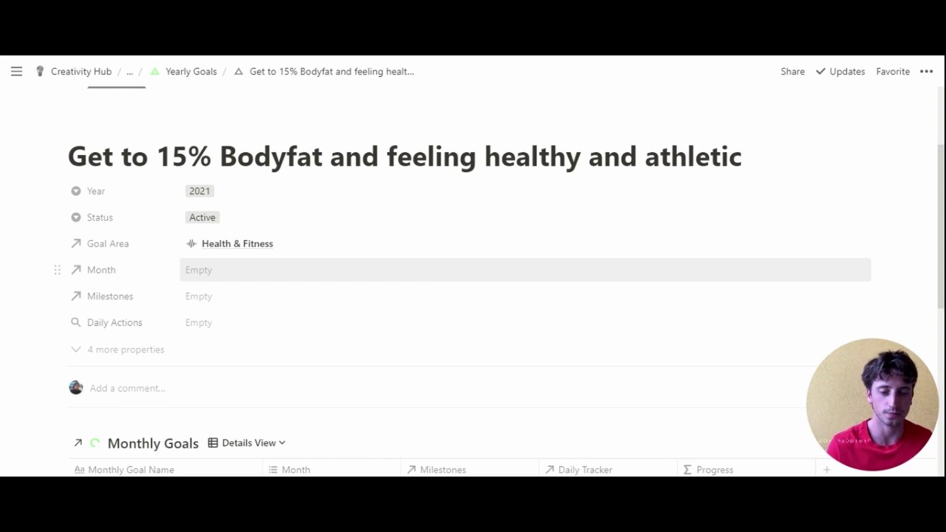
Review the new goal page's hidden properties and its Monthly Goals, Milestones, Links and Notes sections.
{"action": "scroll", "coordinate": [212, 236], "scroll_direction": "down", "scroll_amount": 2}
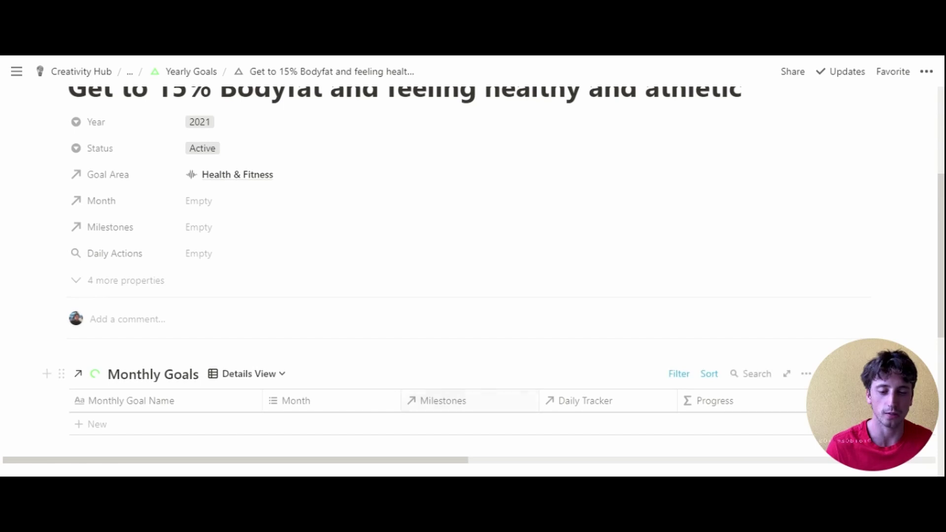
{"action": "left_click", "coordinate": [131, 287]}
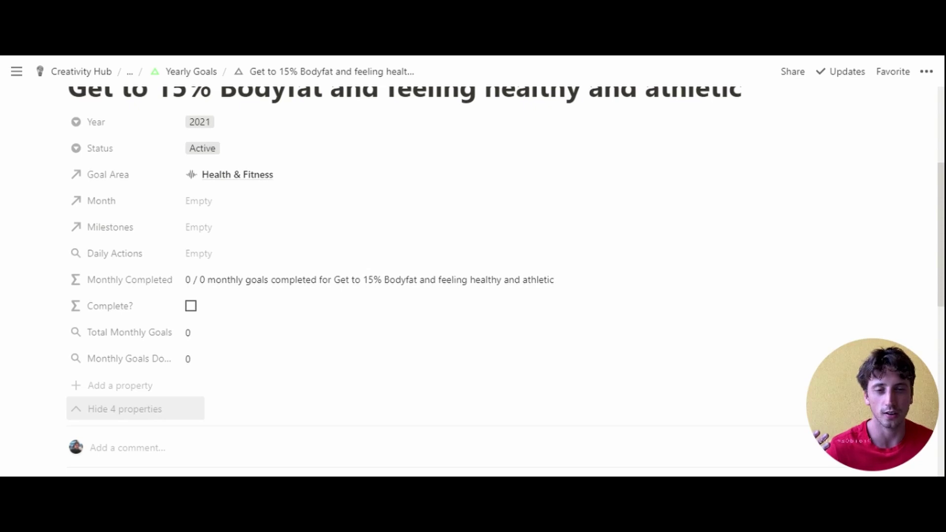
{"action": "left_click", "coordinate": [121, 413]}
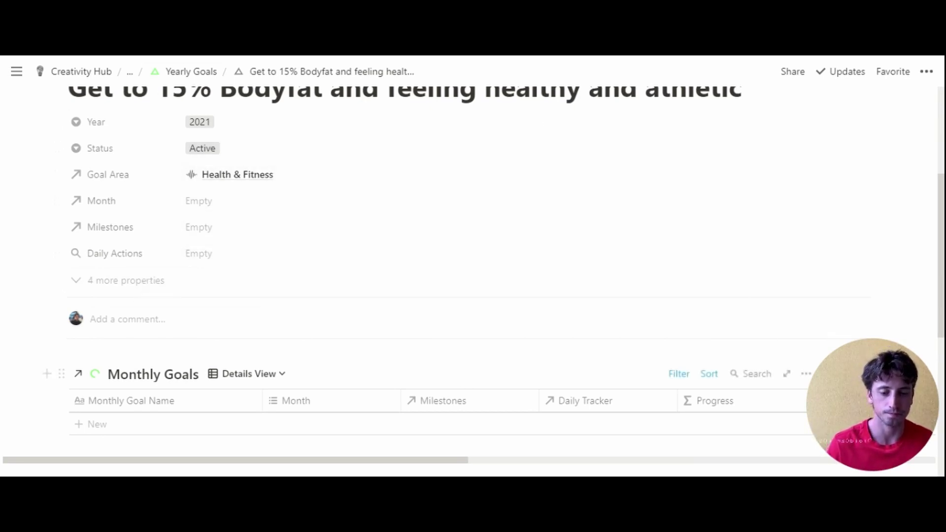
{"action": "scroll", "coordinate": [475, 359], "scroll_direction": "down", "scroll_amount": 3}
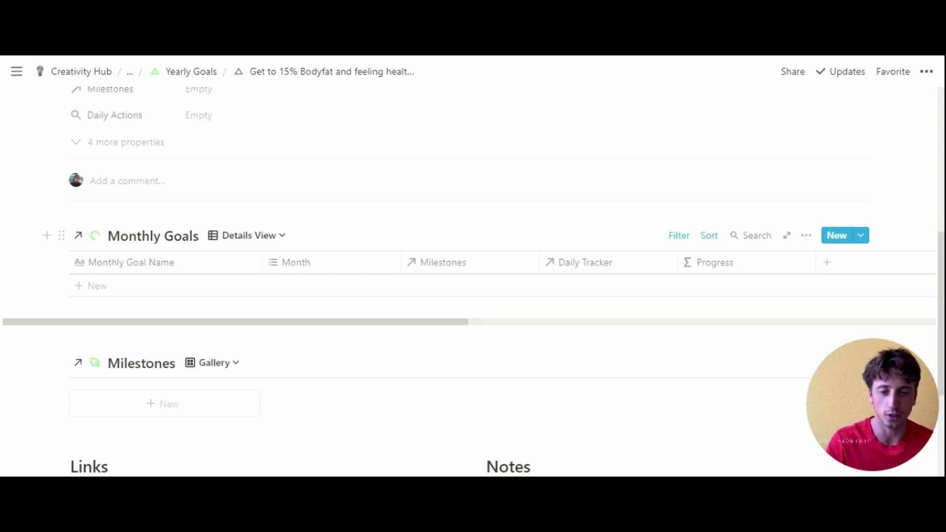
{"action": "scroll", "coordinate": [524, 205], "scroll_direction": "down", "scroll_amount": 2}
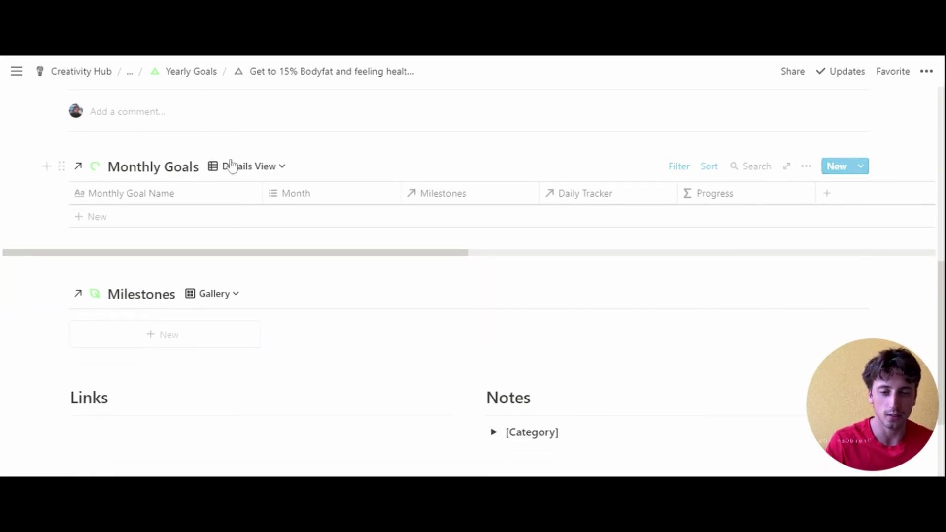
{"action": "scroll", "coordinate": [527, 207], "scroll_direction": "down", "scroll_amount": 3}
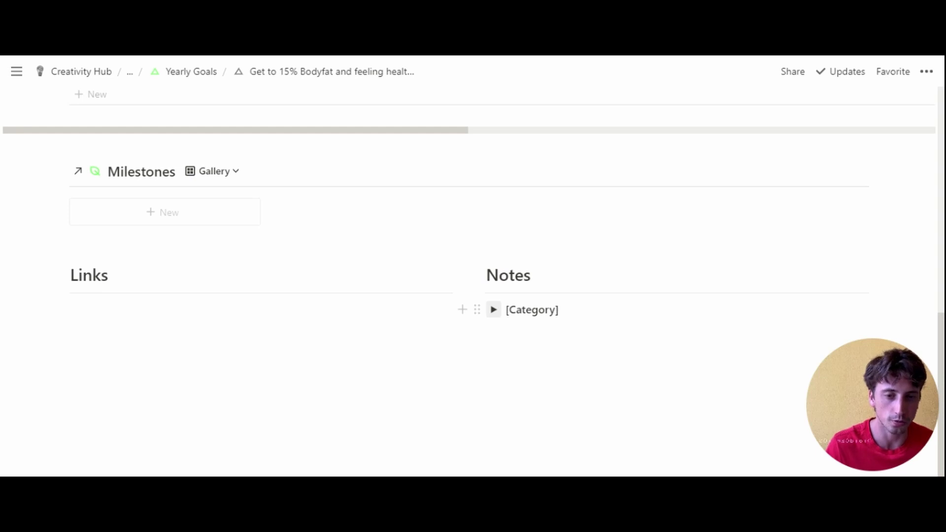
{"action": "scroll", "coordinate": [471, 330], "scroll_direction": "up", "scroll_amount": 15}
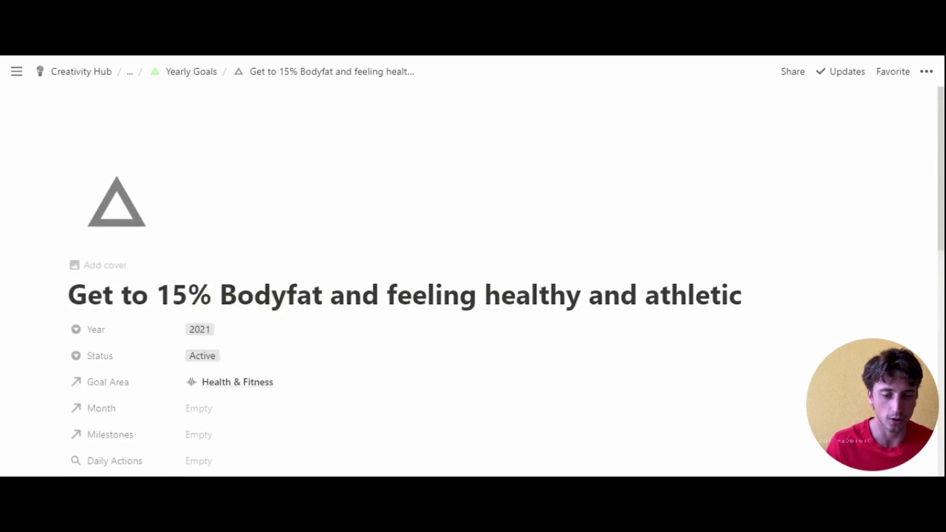
Create a page from the New Monthly Goal template in the Monthly Goals database and open it as a full page.
{"action": "scroll", "coordinate": [471, 330], "scroll_direction": "down", "scroll_amount": 15}
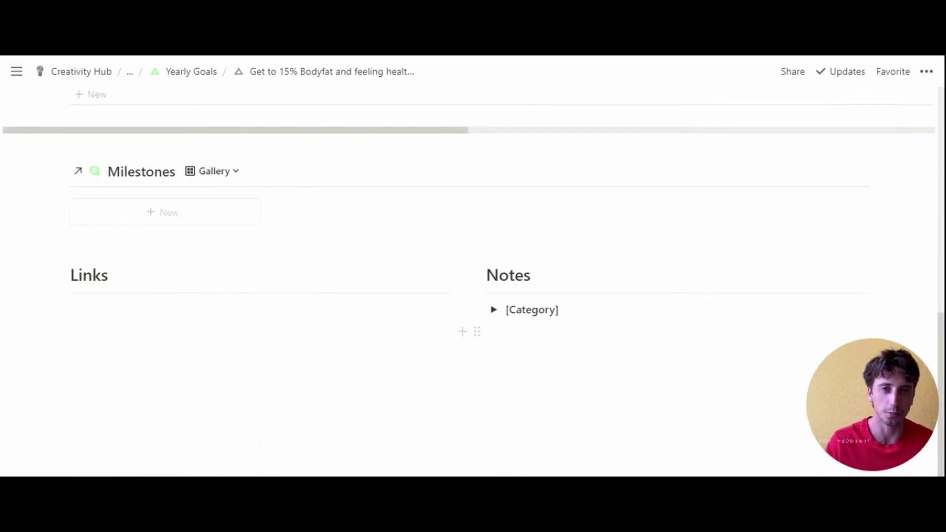
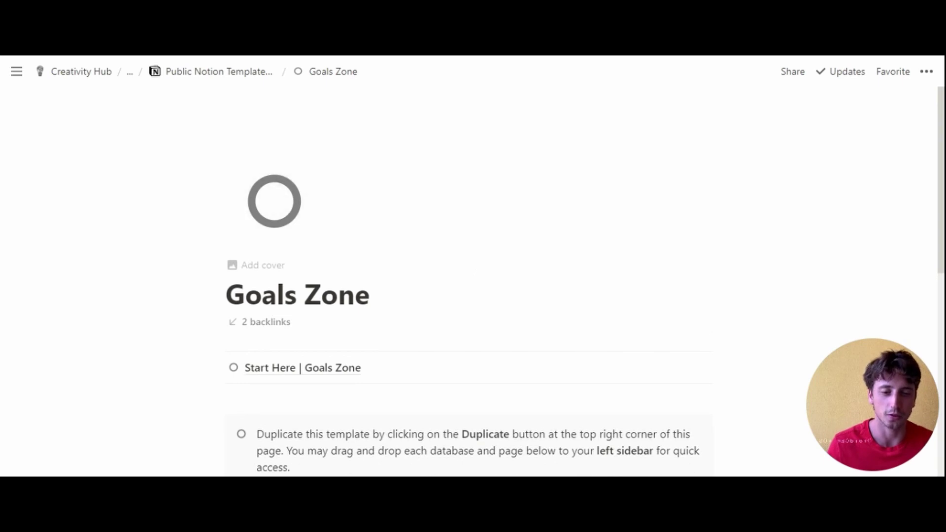
{"action": "scroll", "coordinate": [468, 276], "scroll_direction": "down", "scroll_amount": 5}
{"action": "scroll", "coordinate": [468, 276], "scroll_direction": "down", "scroll_amount": 2}
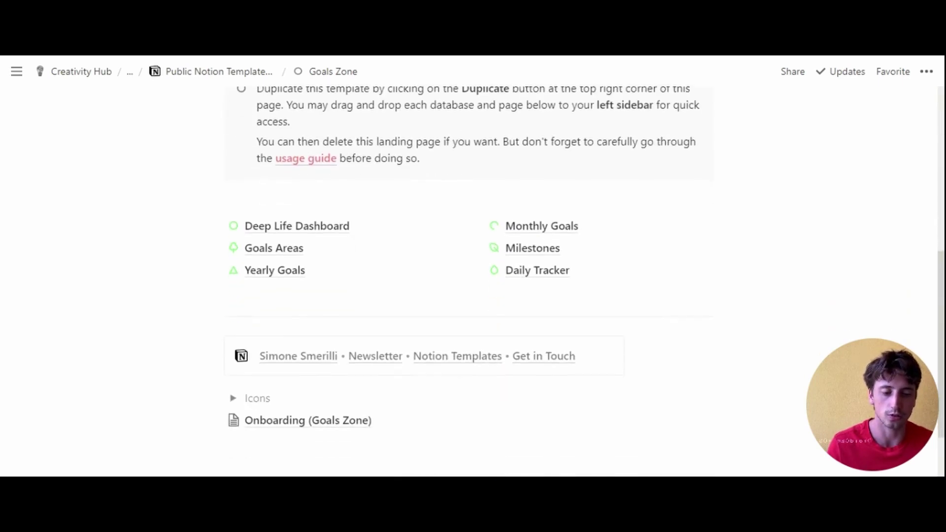
{"action": "left_click", "coordinate": [571, 224]}
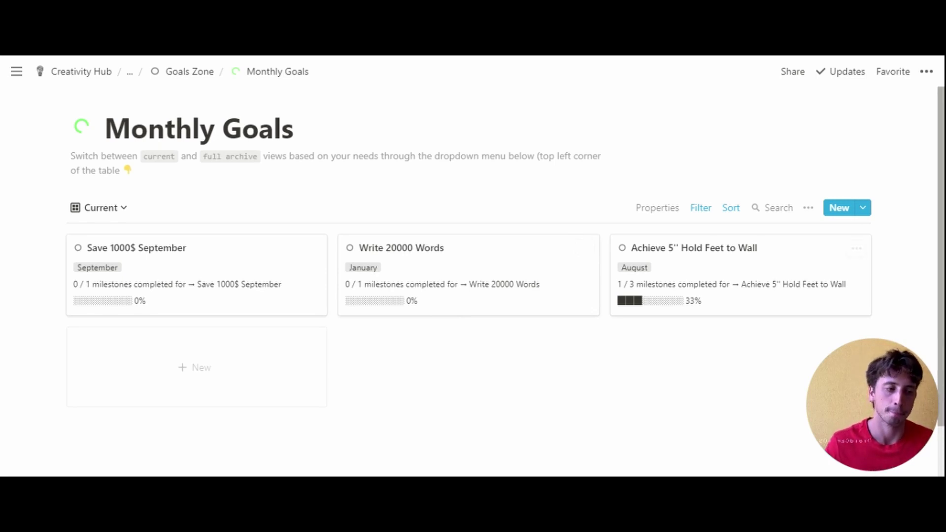
{"action": "left_click", "coordinate": [864, 208]}
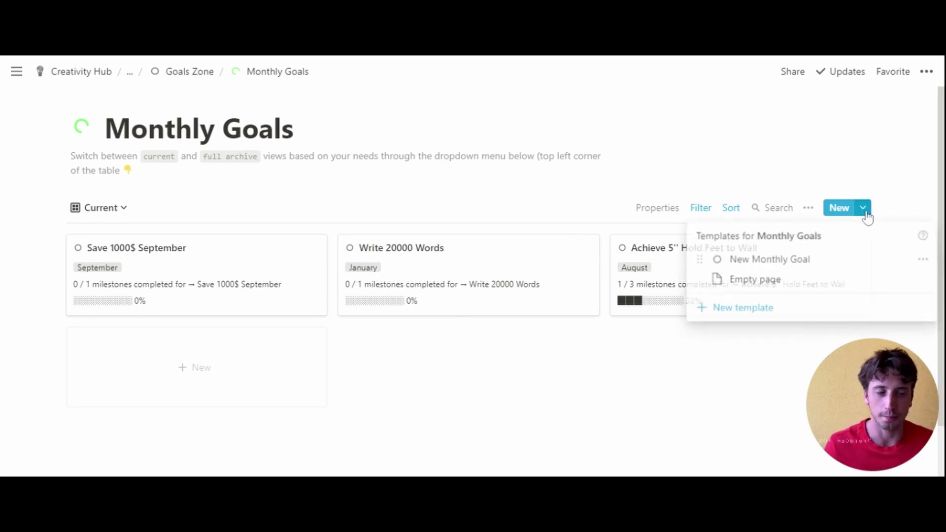
{"action": "left_click", "coordinate": [796, 260]}
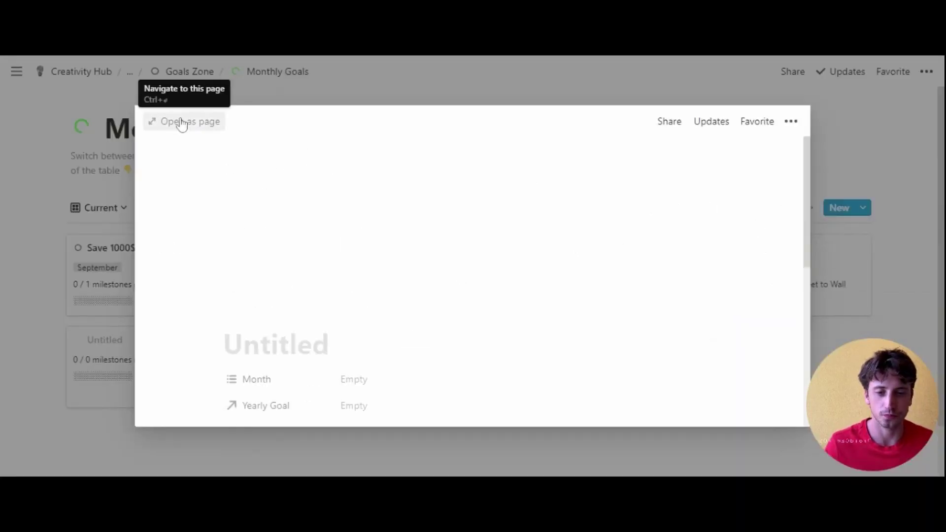
{"action": "left_click", "coordinate": [181, 121]}
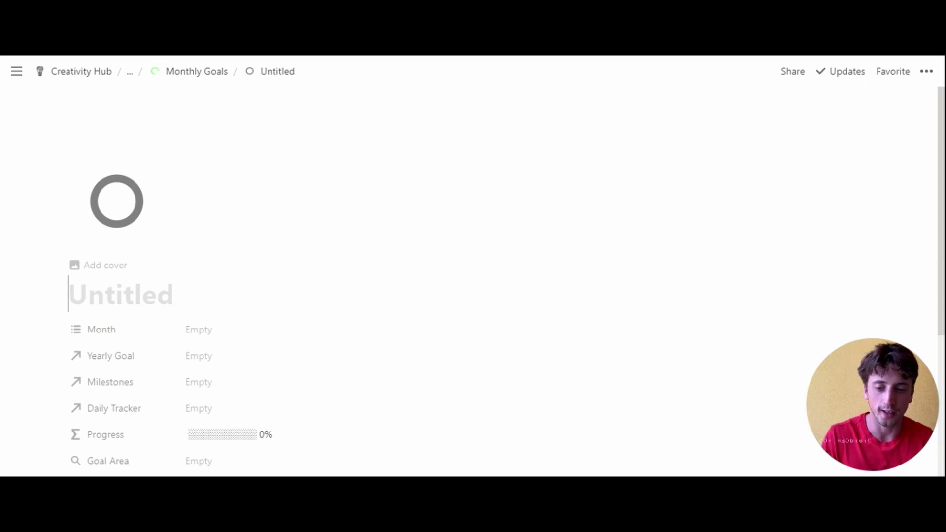
Title the new monthly goal "Set up a proper training program by the end of September".
{"action": "type", "text": "Set up a "}
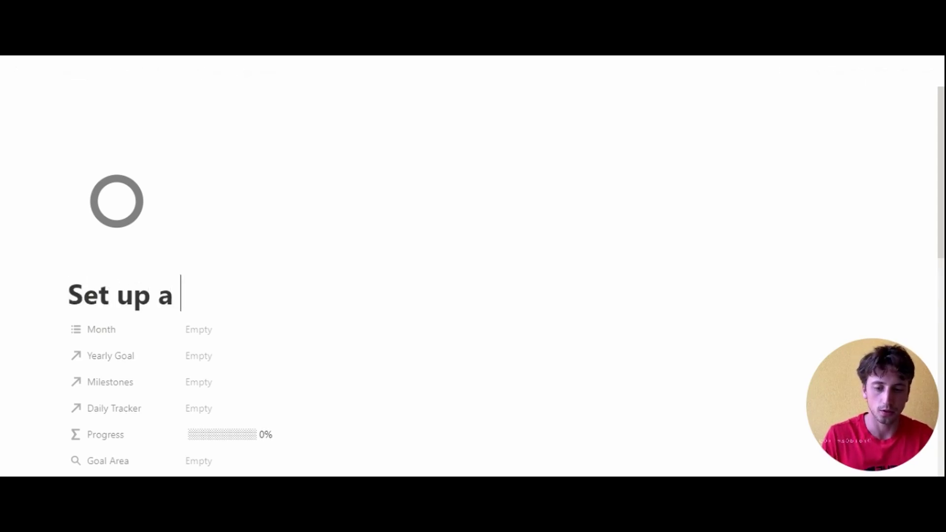
{"action": "type", "text": "pro"}
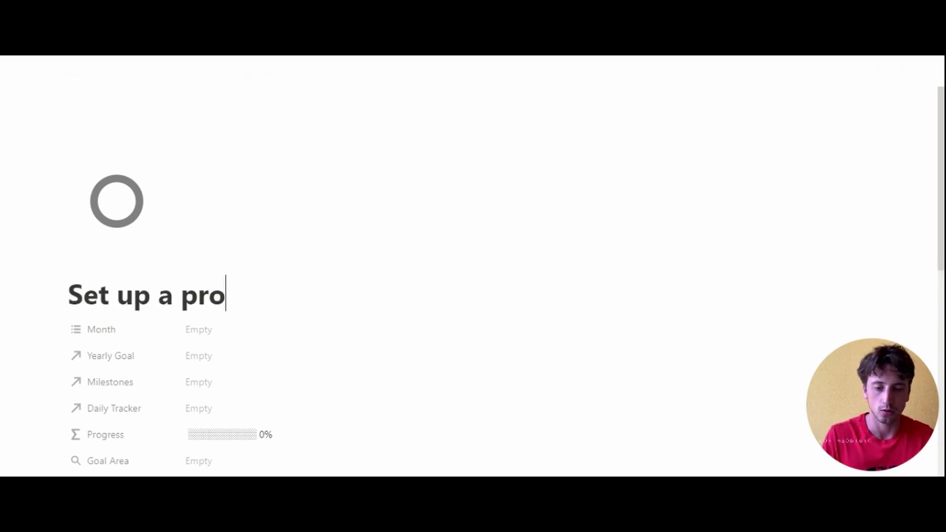
{"action": "type", "text": "per training pro"}
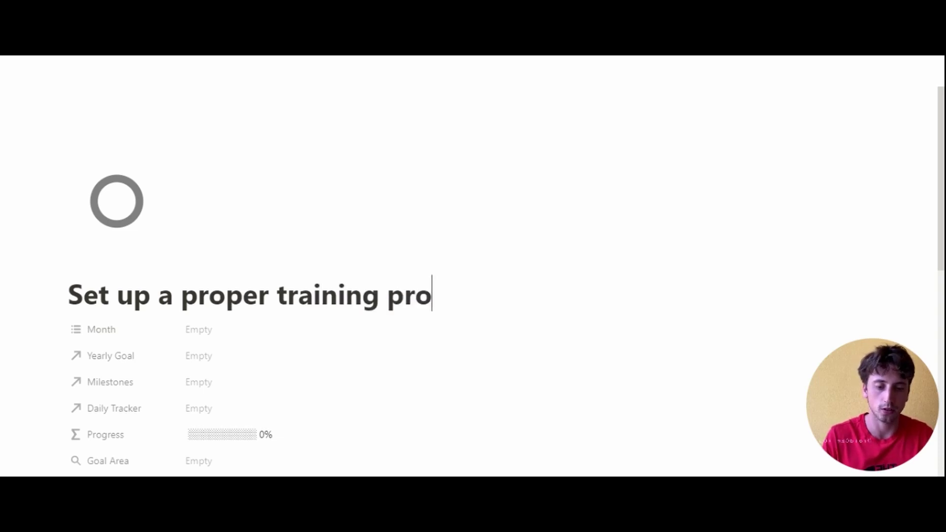
{"action": "type", "text": "gram by the end "}
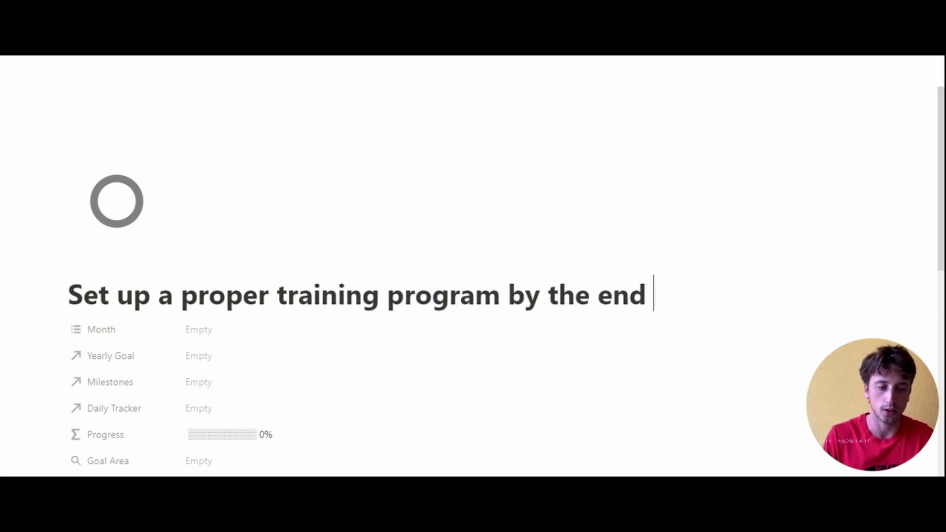
{"action": "type", "text": "of Septemn"}
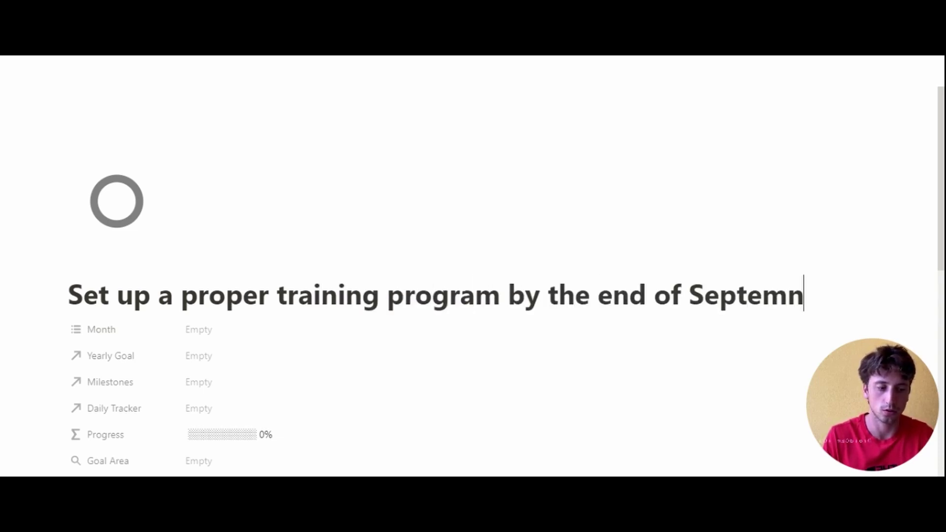
{"action": "key", "text": "BackSpace"}
{"action": "type", "text": "ber"}
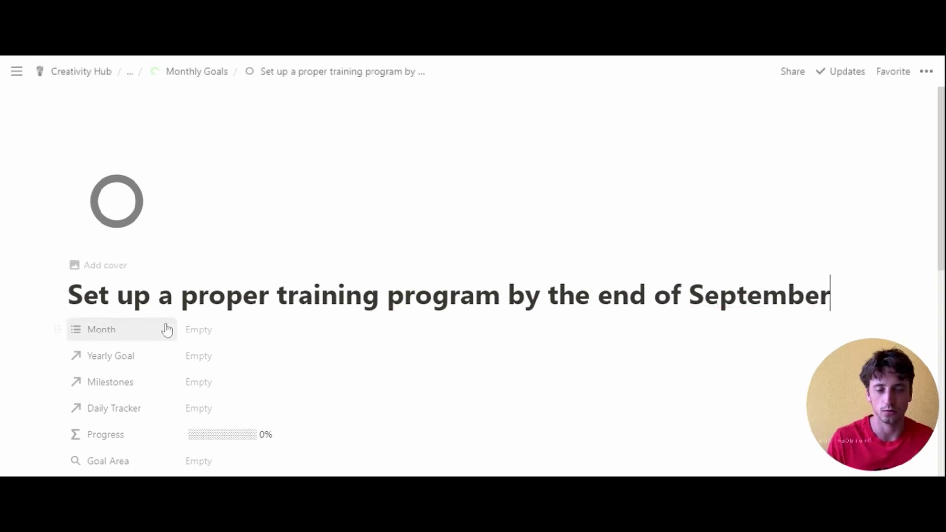
Set the monthly goal's Month property to September.
{"action": "scroll", "coordinate": [359, 287], "scroll_direction": "down", "scroll_amount": 2}
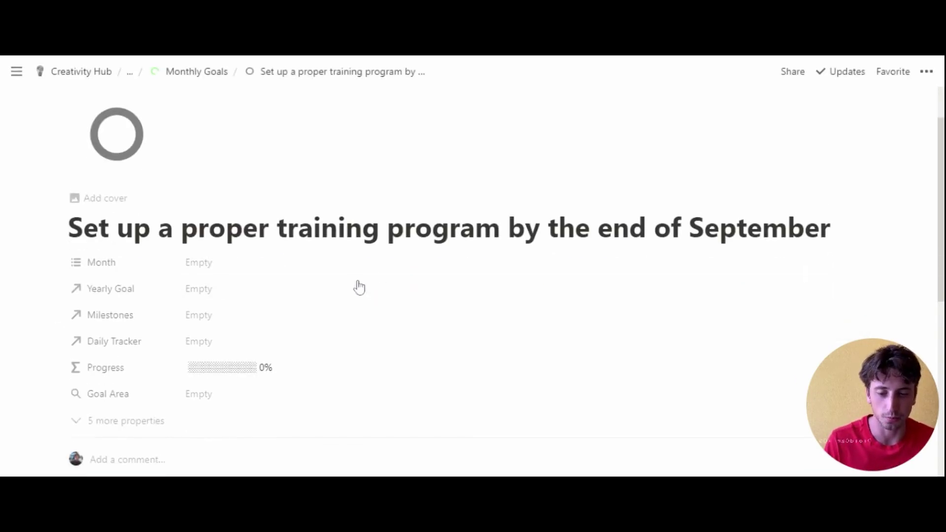
{"action": "left_click", "coordinate": [266, 262]}
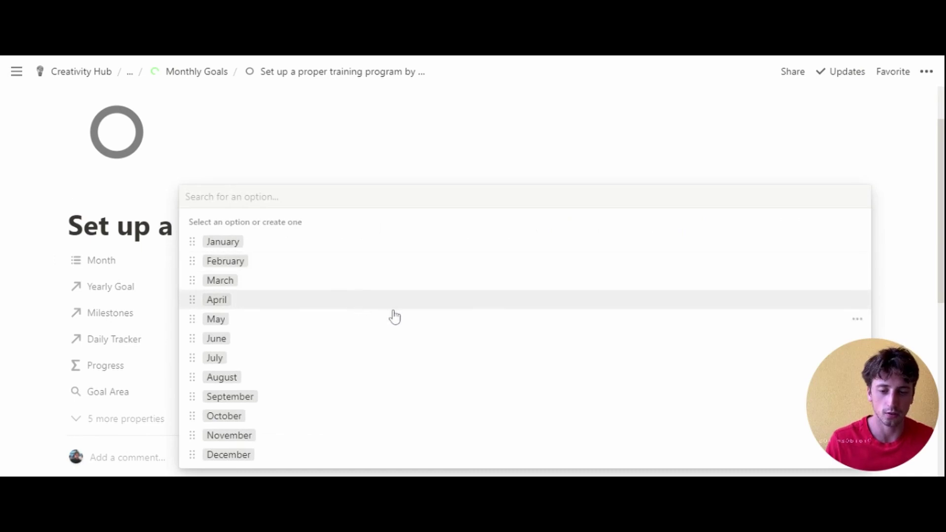
{"action": "left_click", "coordinate": [232, 397]}
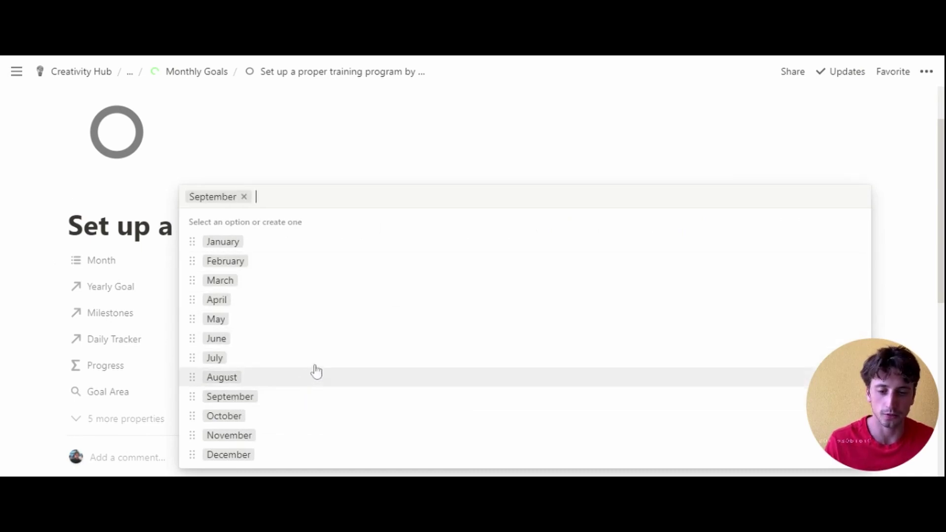
{"action": "left_click", "coordinate": [133, 316]}
Link the monthly goal to the yearly goal "Get to 15% Bodyfat and feeling healthy and athletic".
{"action": "scroll", "coordinate": [258, 224], "scroll_direction": "down", "scroll_amount": 2}
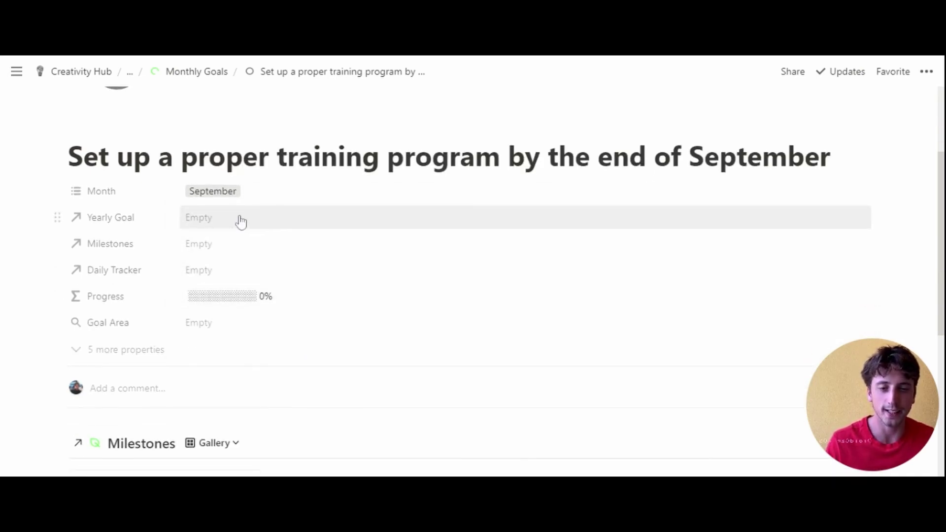
{"action": "left_click", "coordinate": [241, 220]}
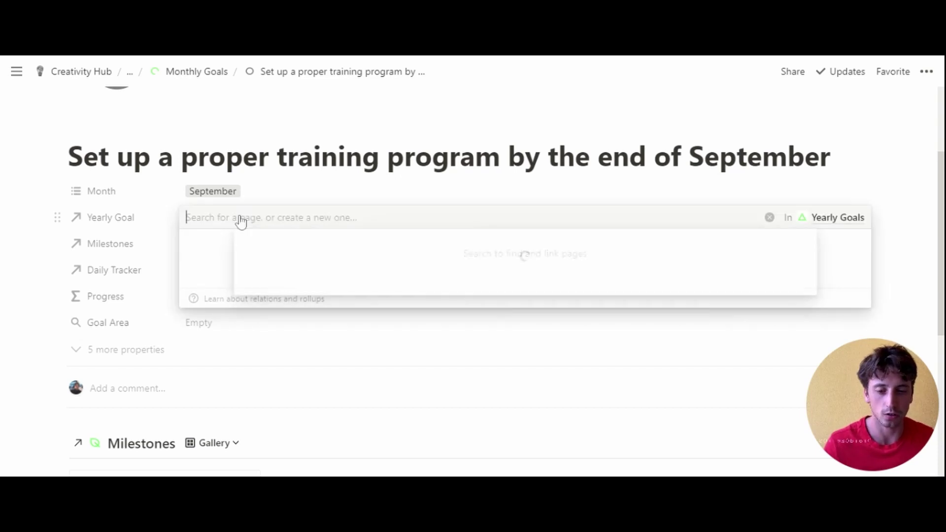
{"action": "type", "text": "15"}
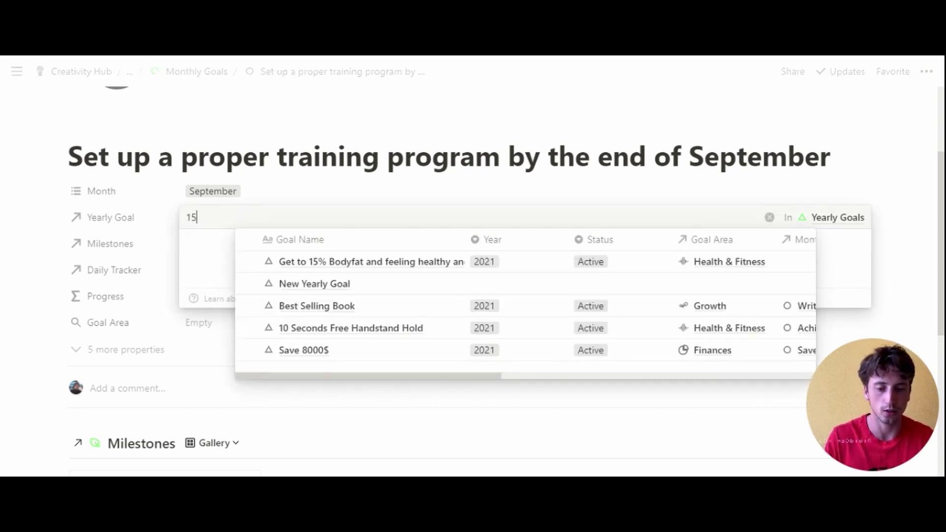
{"action": "left_click", "coordinate": [250, 263]}
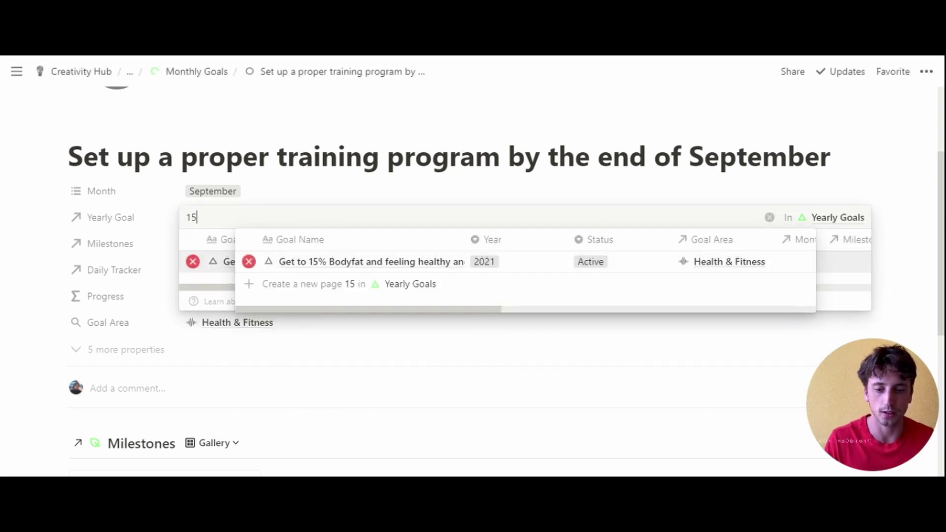
{"action": "key", "text": "Escape"}
Review the monthly goal page's properties and its linked Milestones and Daily Tracker sections.
{"action": "scroll", "coordinate": [610, 243], "scroll_direction": "down", "scroll_amount": 2}
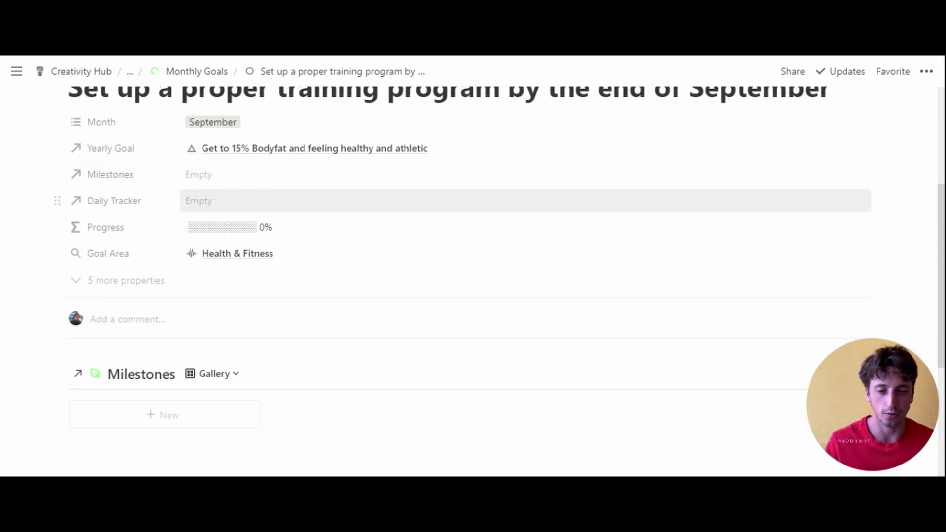
{"action": "scroll", "coordinate": [215, 211], "scroll_direction": "down", "scroll_amount": 2}
{"action": "scroll", "coordinate": [76, 211], "scroll_direction": "up", "scroll_amount": 2}
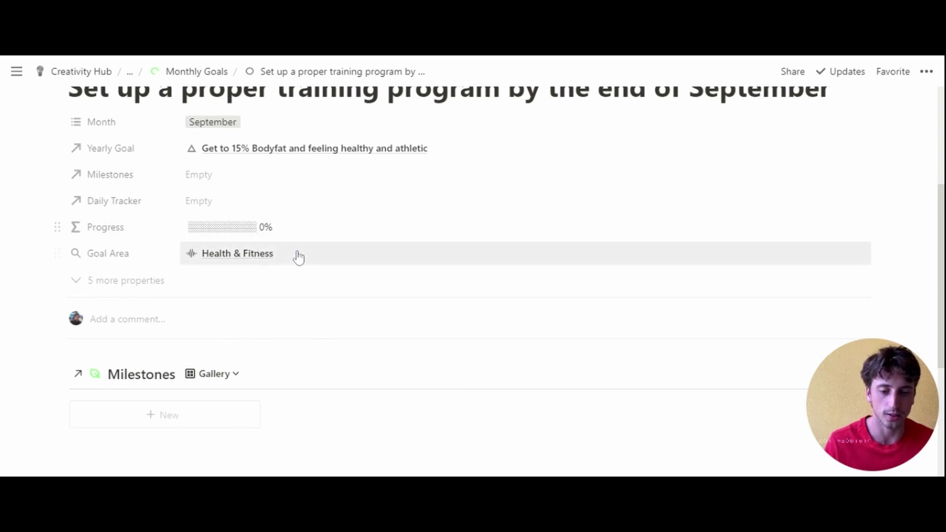
{"action": "scroll", "coordinate": [473, 320], "scroll_direction": "down", "scroll_amount": 3}
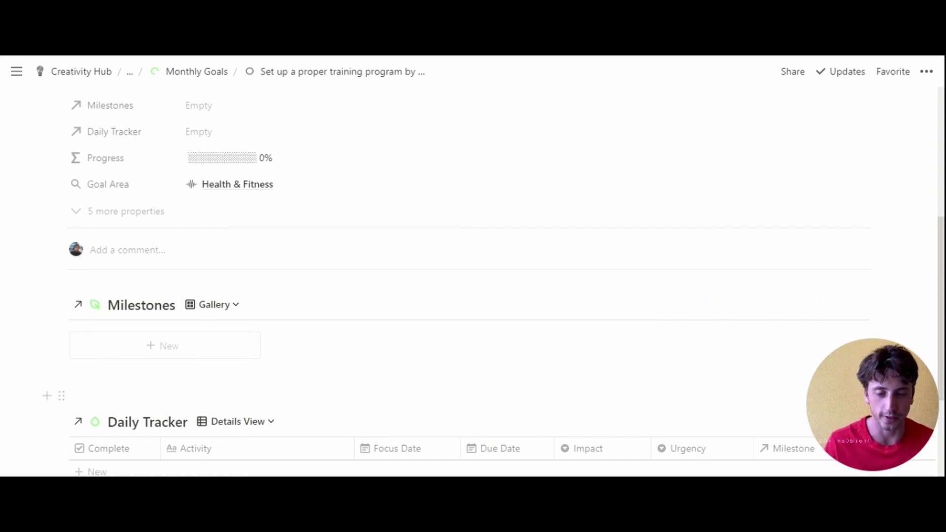
{"action": "scroll", "coordinate": [473, 305], "scroll_direction": "down", "scroll_amount": 3}
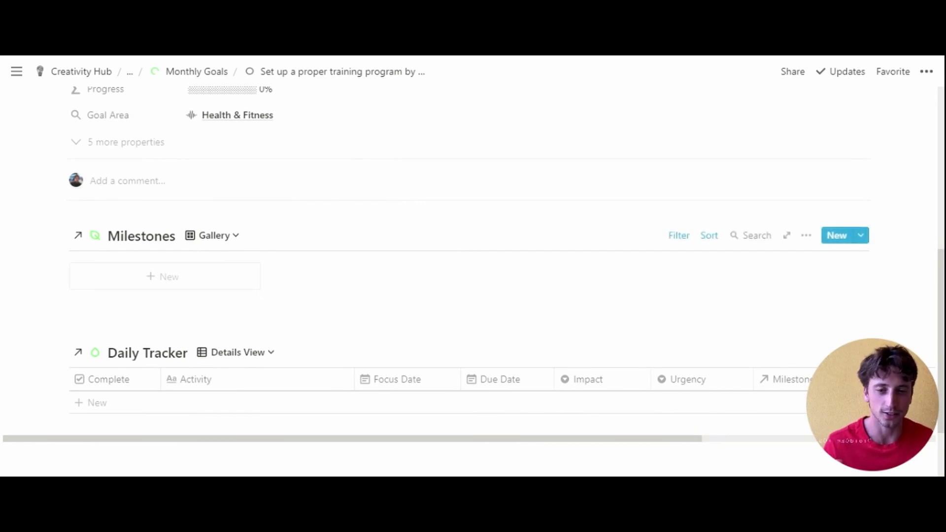
{"action": "scroll", "coordinate": [473, 281], "scroll_direction": "down", "scroll_amount": 3}
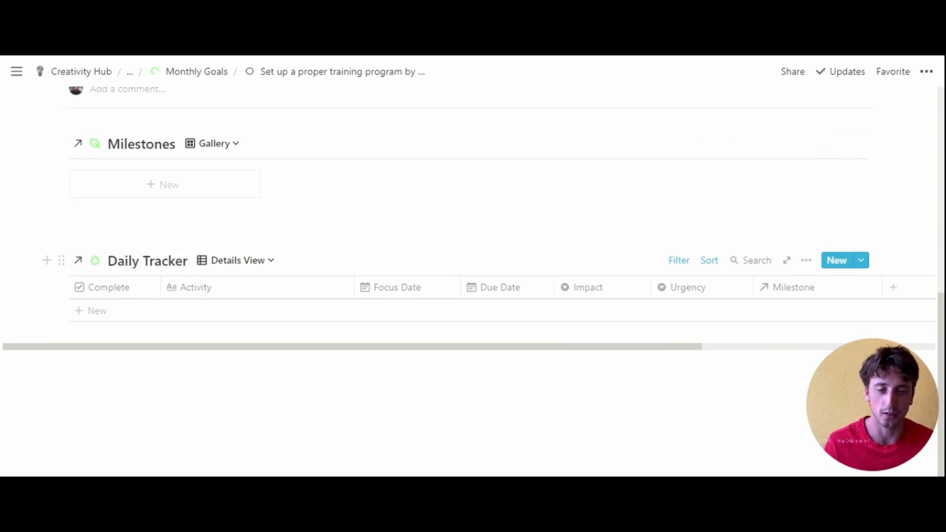
{"action": "scroll", "coordinate": [473, 247], "scroll_direction": "up", "scroll_amount": 2}
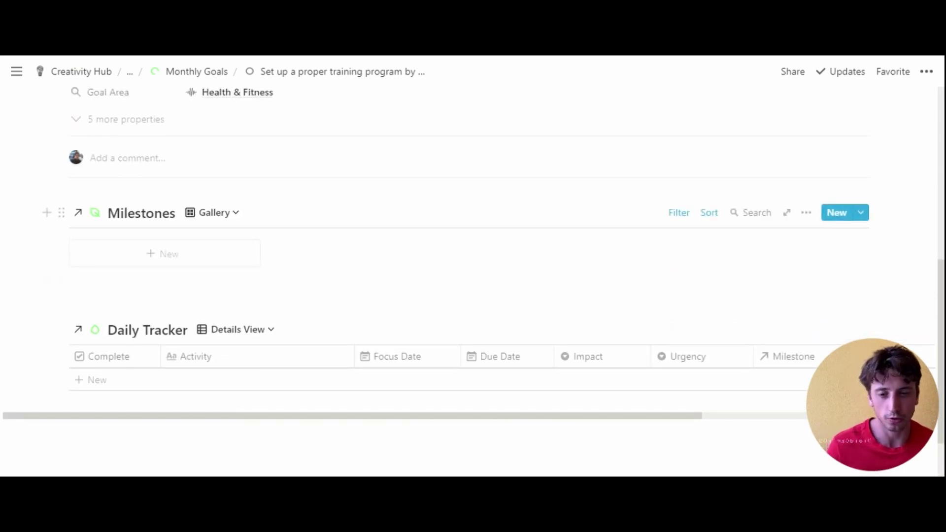
{"action": "left_click", "coordinate": [130, 72]}
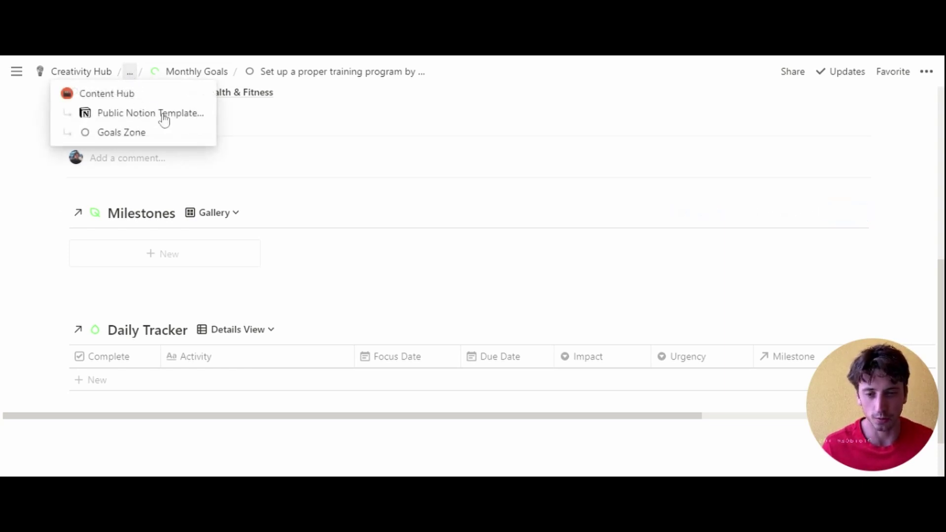
{"action": "left_click", "coordinate": [440, 331]}
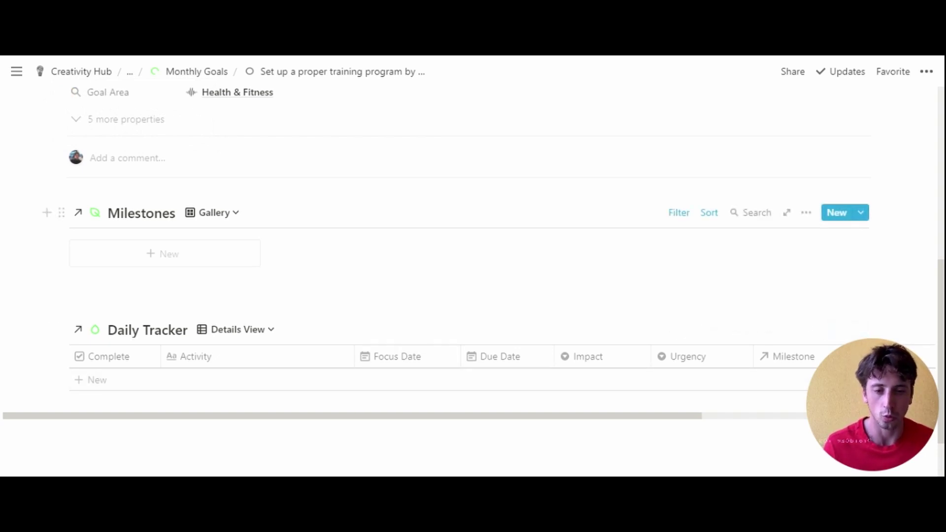
{"action": "scroll", "coordinate": [181, 207], "scroll_direction": "down", "scroll_amount": 3}
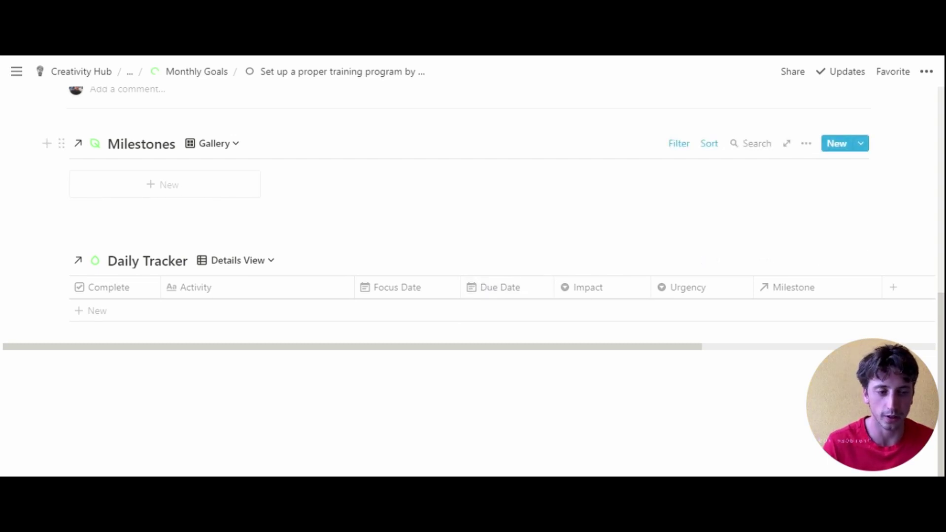
{"action": "scroll", "coordinate": [468, 266], "scroll_direction": "up", "scroll_amount": 2}
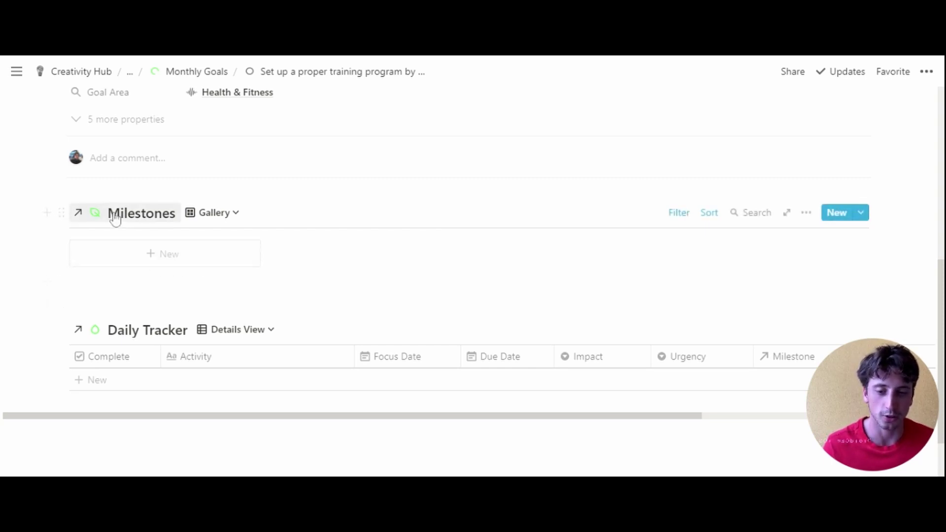
{"action": "left_click", "coordinate": [677, 214]}
{"action": "left_click", "coordinate": [580, 207]}
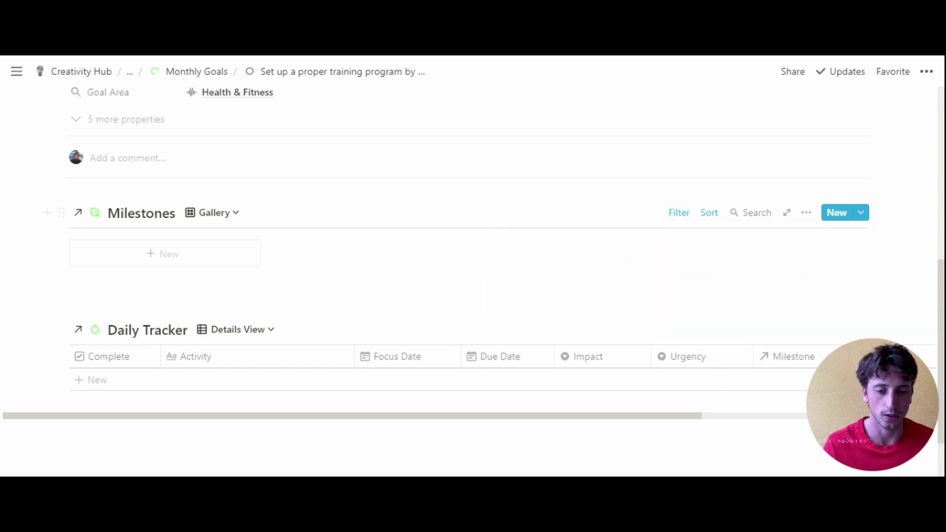
Add a milestone to the monthly goal titled "Complete 10 training sessions by the end of September 2021".
{"action": "left_click", "coordinate": [164, 259]}
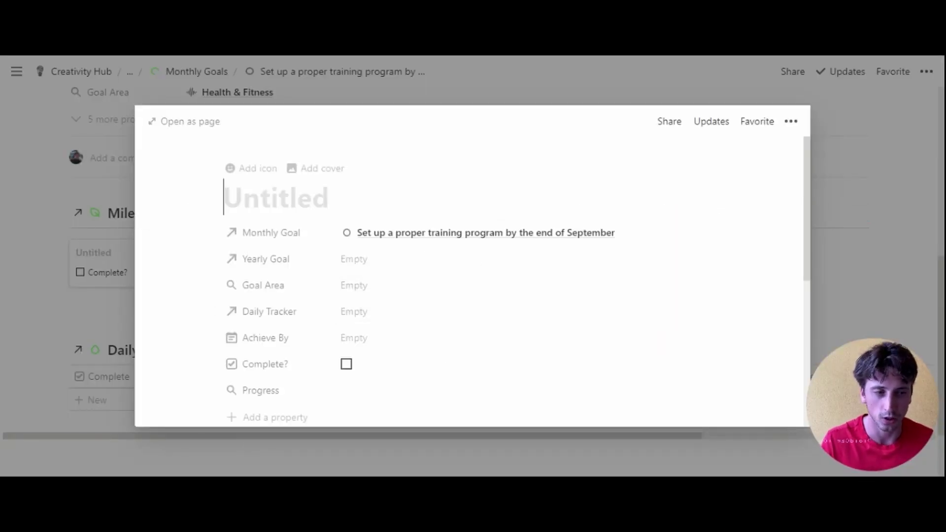
{"action": "left_click", "coordinate": [225, 197]}
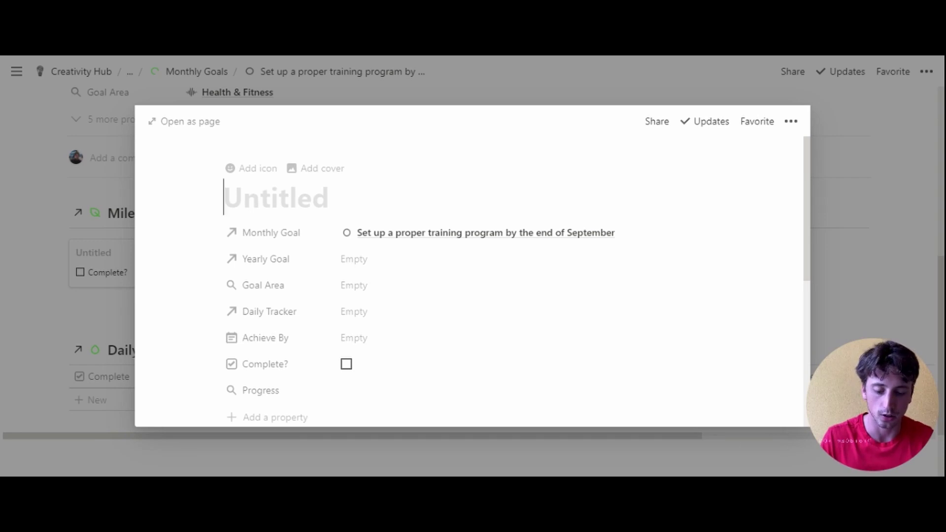
{"action": "type", "text": "Complete 10"}
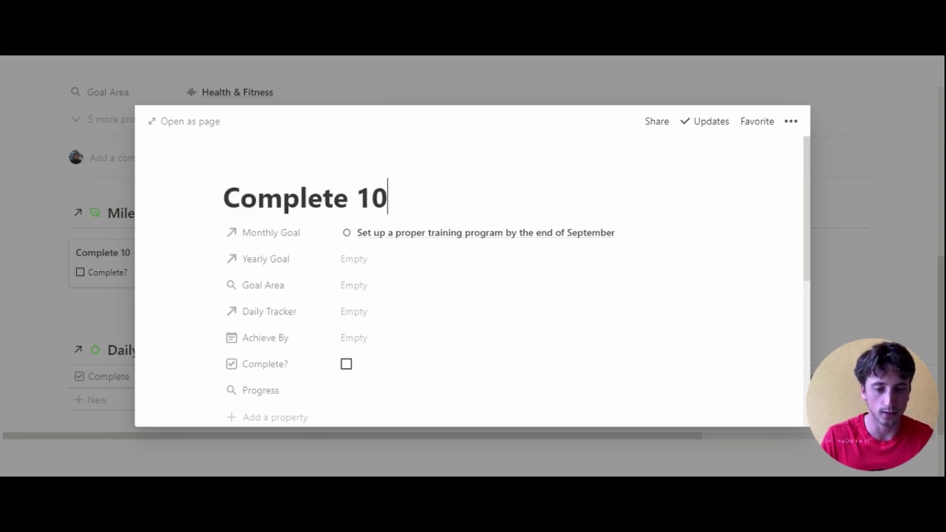
{"action": "type", "text": " training sess"}
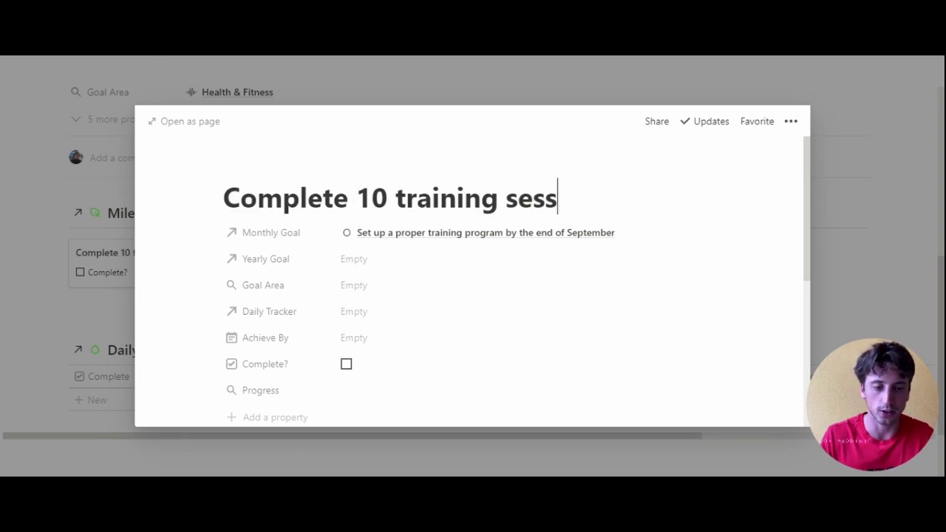
{"action": "type", "text": "ions"}
{"action": "key", "text": "BackSpace"}
{"action": "type", "text": "ns by t"}
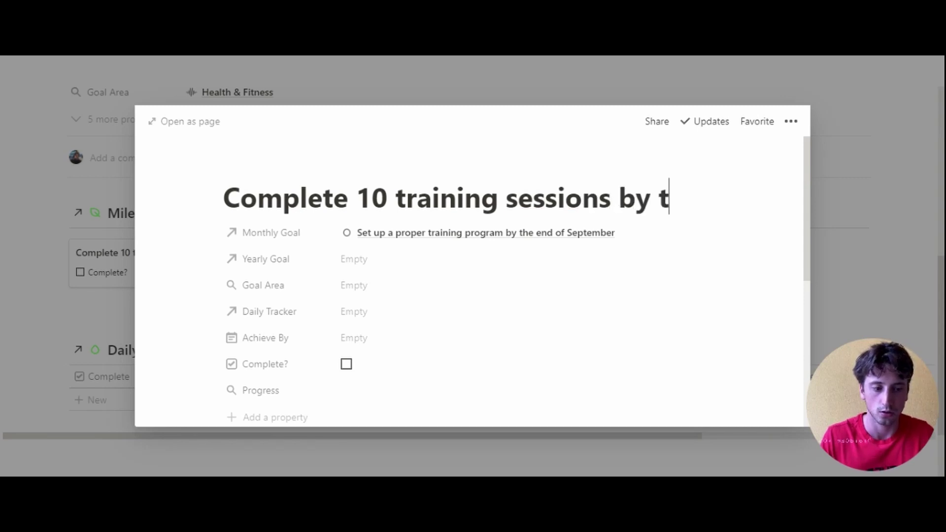
{"action": "type", "text": "he ed of"}
{"action": "key", "text": "BackSpace"}
{"action": "key", "text": "BackSpace"}
{"action": "key", "text": "BackSpace"}
{"action": "key", "text": "BackSpace"}
{"action": "key", "text": "BackSpace"}
{"action": "type", "text": "en"}
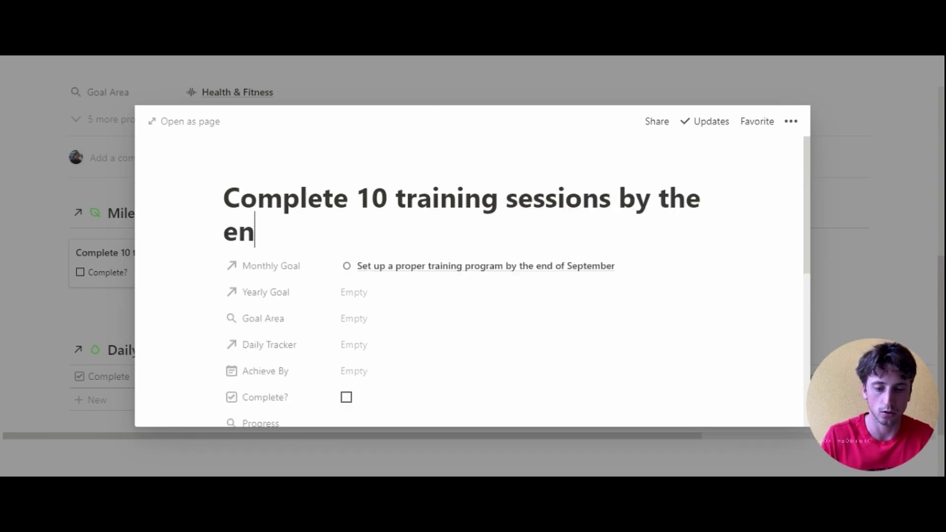
{"action": "type", "text": "d of Septembe"}
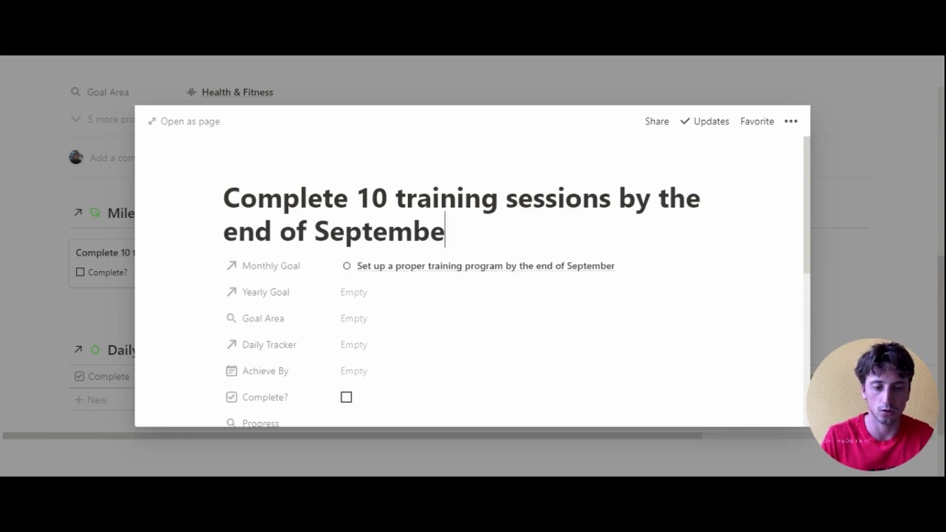
{"action": "type", "text": "r 202"}
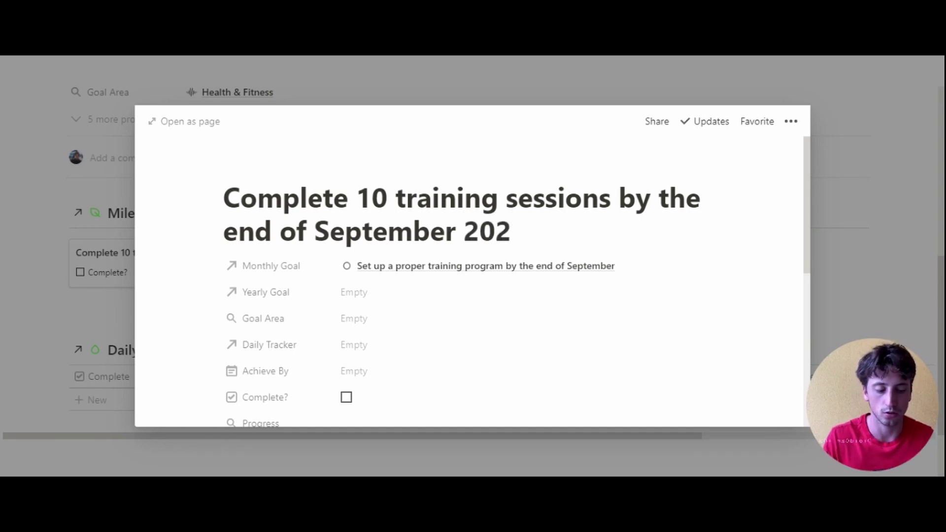
{"action": "type", "text": "1"}
Open the milestone as a full page and link it to the yearly goal "Get to 15% Bodyfat and feeling healthy and athletic".
{"action": "scroll", "coordinate": [493, 258], "scroll_direction": "down", "scroll_amount": 2}
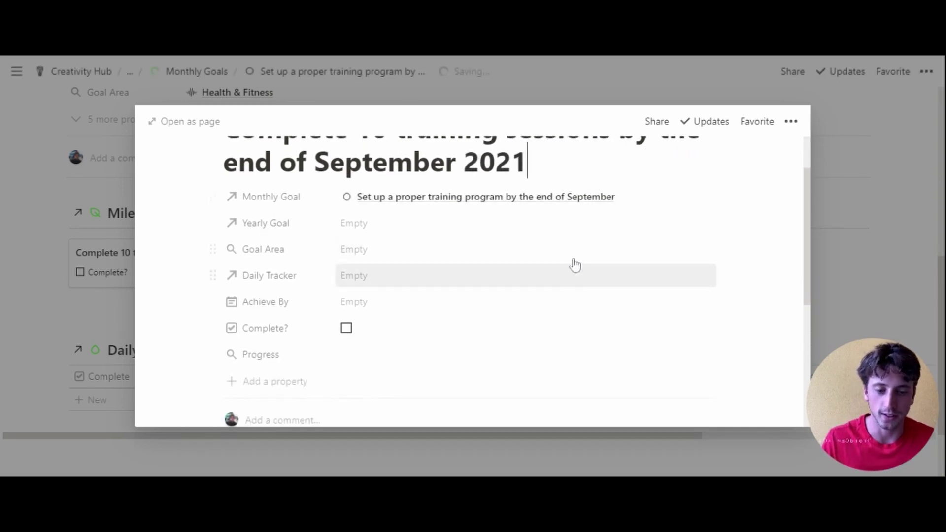
{"action": "left_click", "coordinate": [199, 124]}
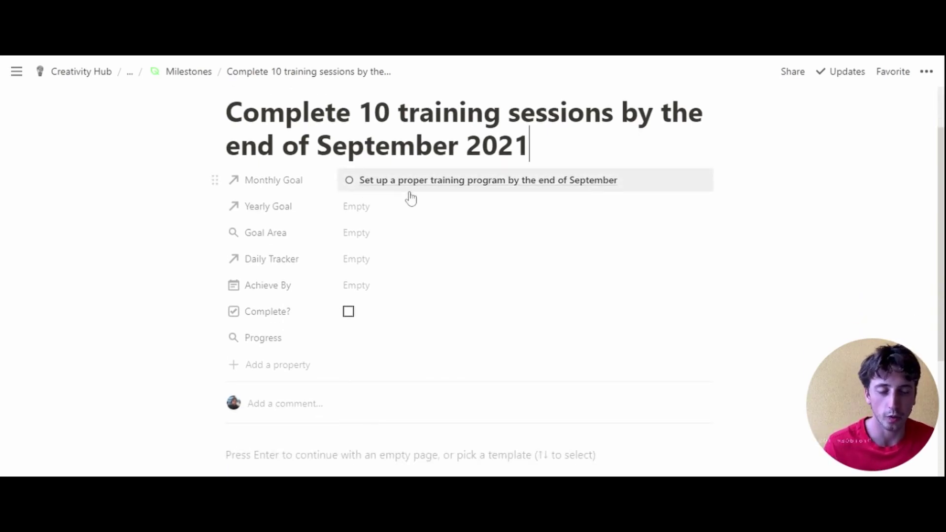
{"action": "scroll", "coordinate": [435, 191], "scroll_direction": "down", "scroll_amount": 2}
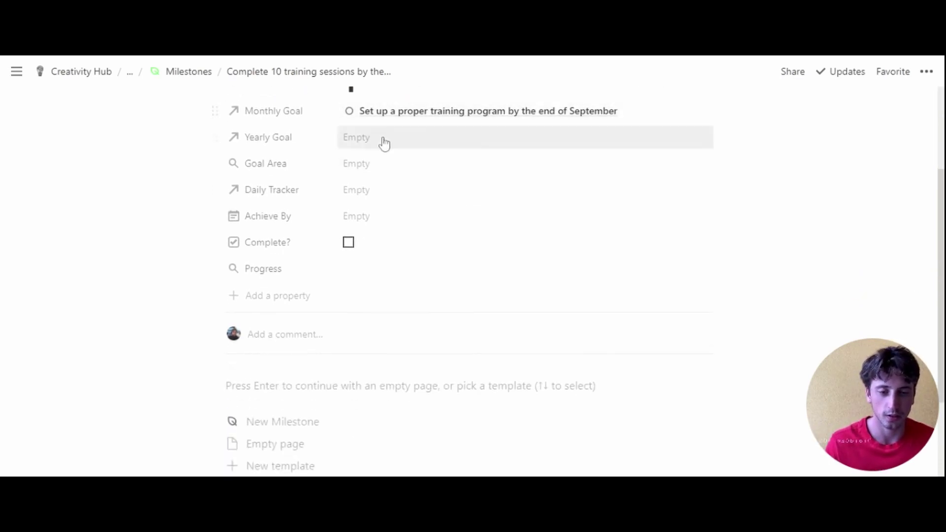
{"action": "scroll", "coordinate": [383, 141], "scroll_direction": "up", "scroll_amount": 2}
{"action": "left_click", "coordinate": [379, 209]}
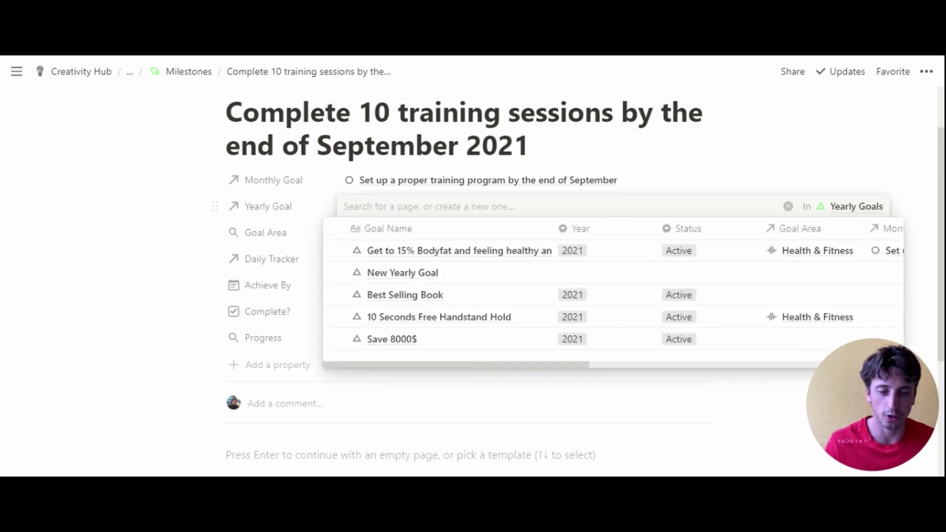
{"action": "type", "text": "15"}
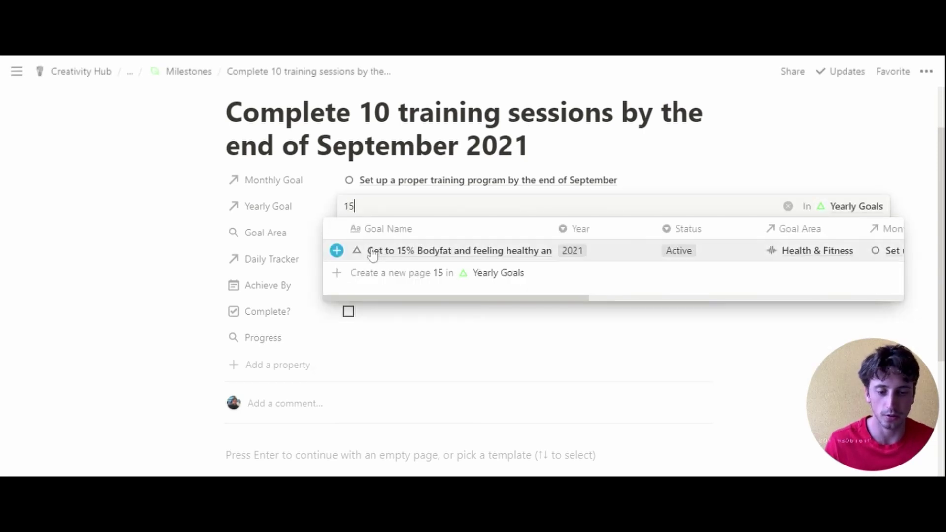
{"action": "key", "text": "Up"}
{"action": "key", "text": "Return"}
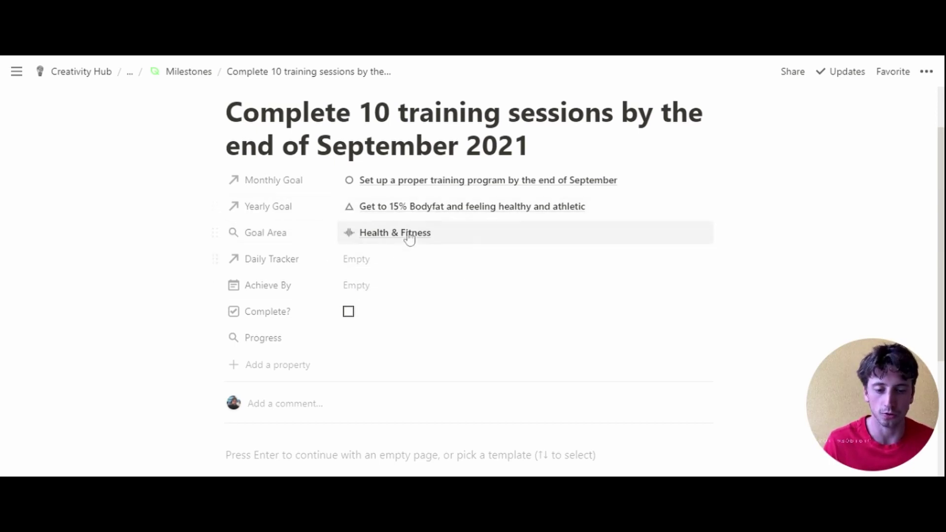
Set the milestone's Achieve By date to September 30, 2021.
{"action": "scroll", "coordinate": [551, 257], "scroll_direction": "down", "scroll_amount": 2}
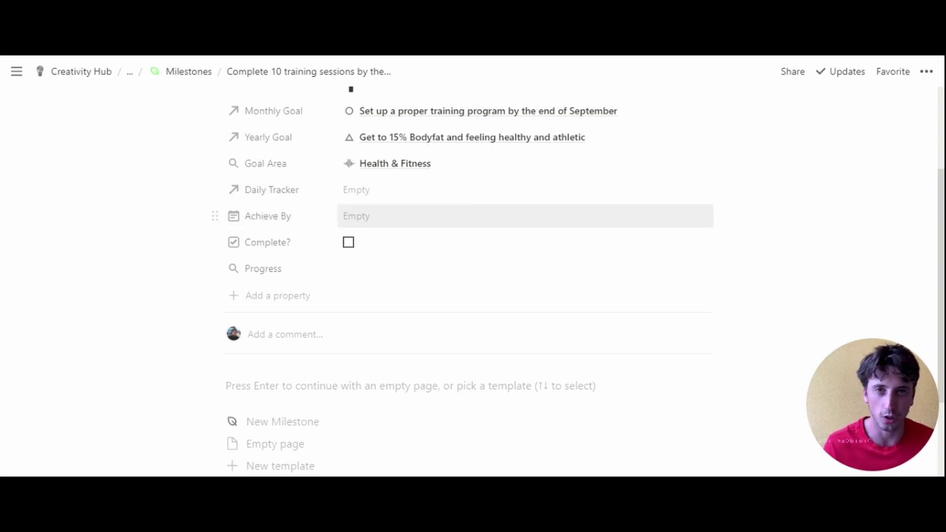
{"action": "left_click", "coordinate": [376, 217]}
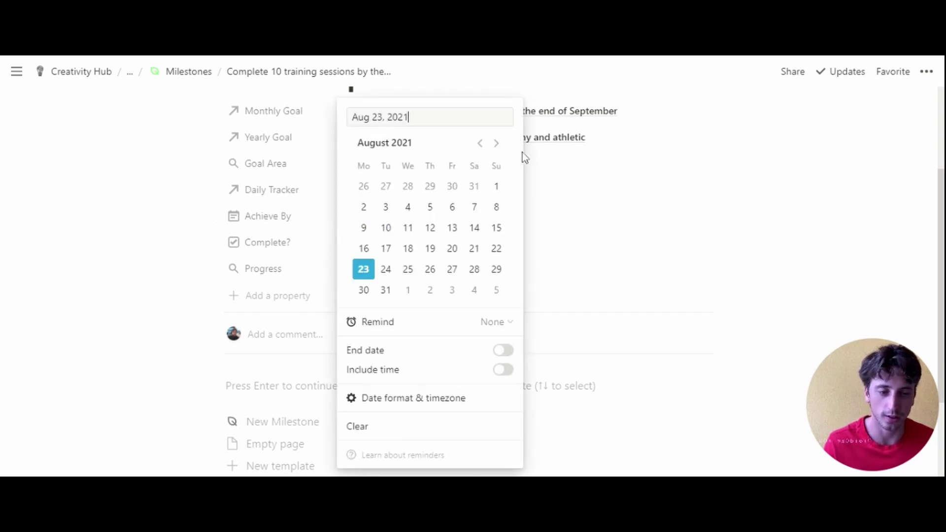
{"action": "left_click", "coordinate": [496, 143]}
{"action": "left_click", "coordinate": [429, 269]}
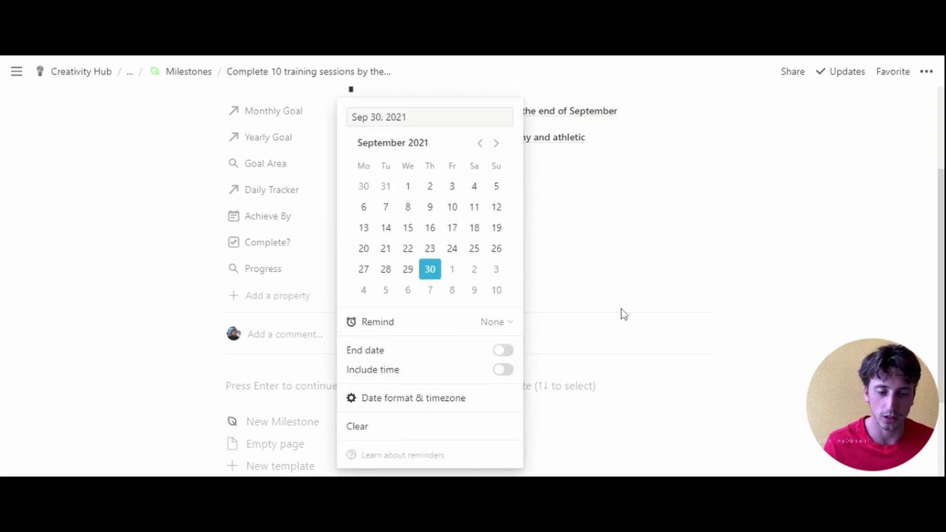
{"action": "left_click", "coordinate": [623, 314]}
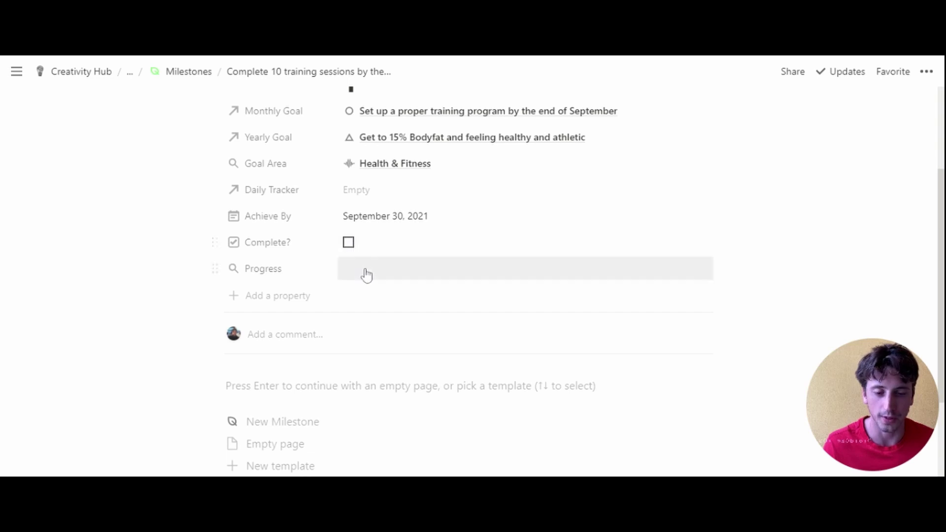
Apply the New Milestone template to the milestone page.
{"action": "scroll", "coordinate": [366, 276], "scroll_direction": "down", "scroll_amount": 2}
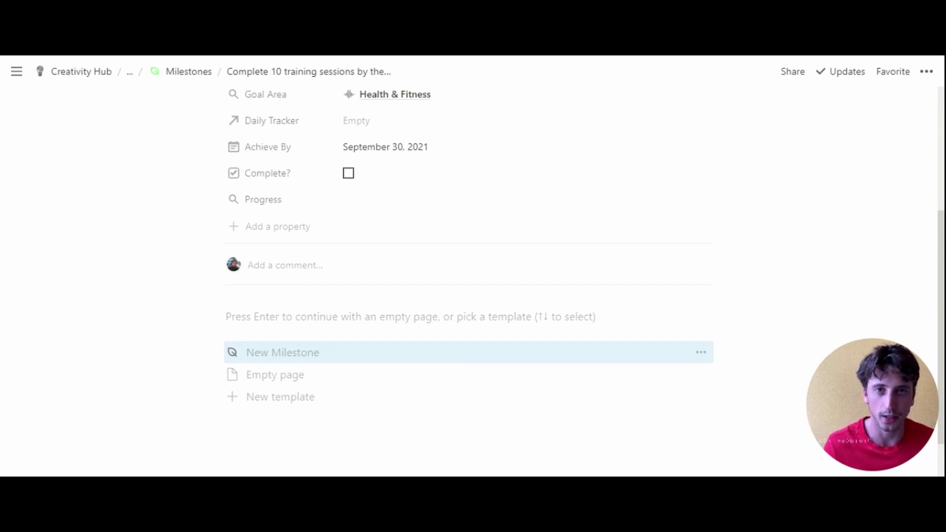
{"action": "left_click", "coordinate": [310, 354]}
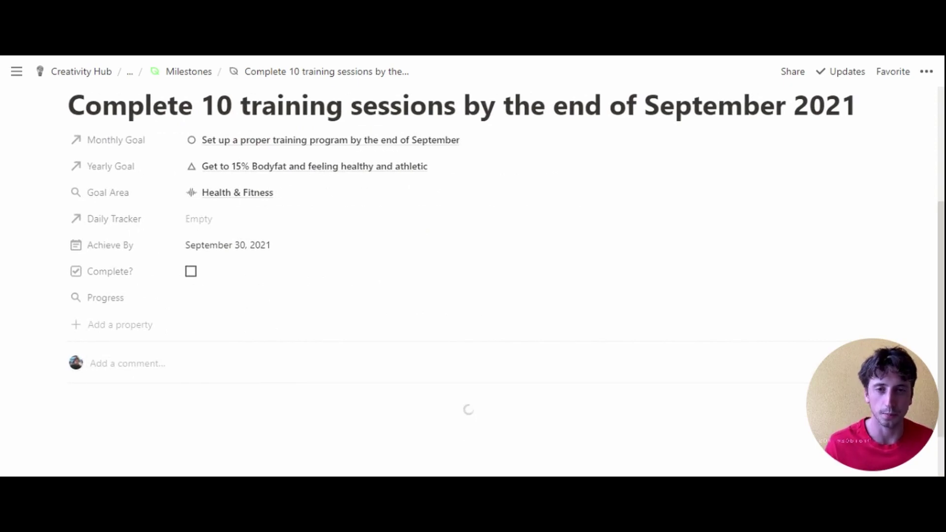
{"action": "scroll", "coordinate": [468, 266], "scroll_direction": "down", "scroll_amount": 2}
{"action": "scroll", "coordinate": [621, 287], "scroll_direction": "down", "scroll_amount": 2}
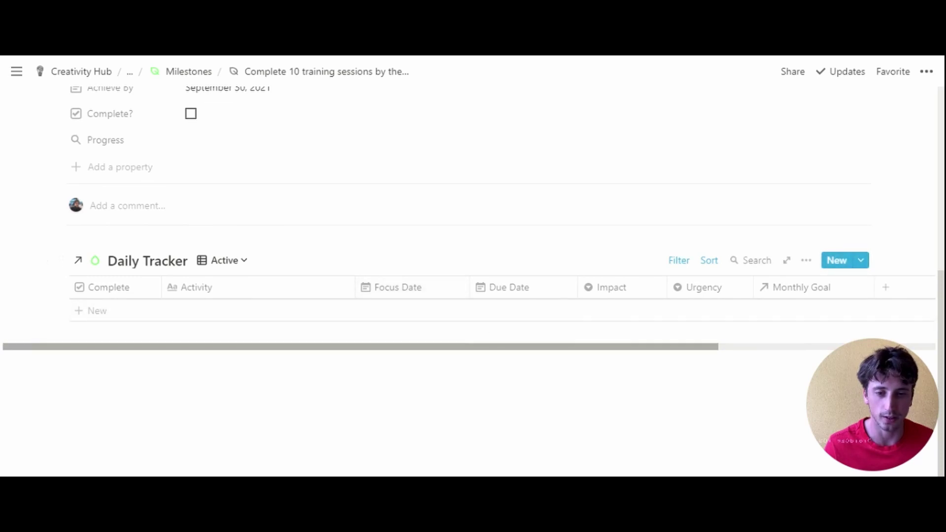
Review the milestone page's linked goals, properties and Daily Tracker section.
{"action": "scroll", "coordinate": [555, 347], "scroll_direction": "up", "scroll_amount": 7}
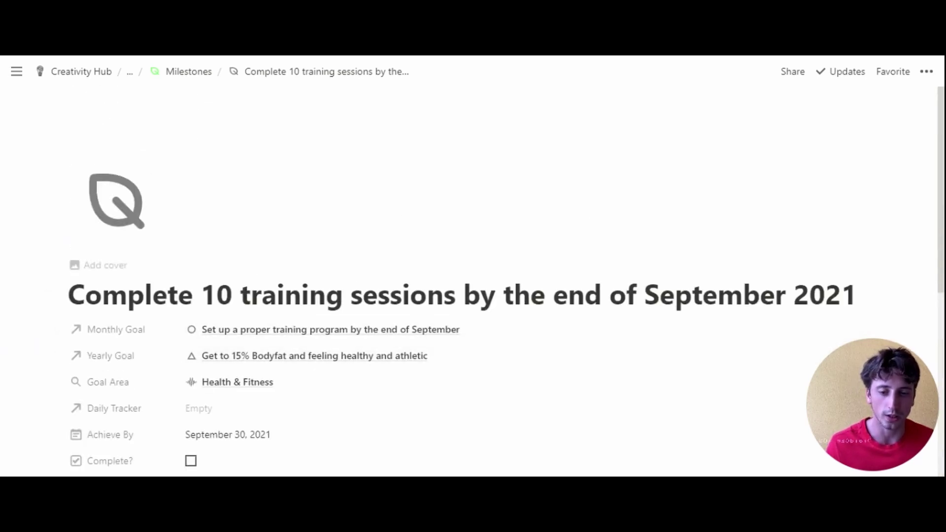
{"action": "scroll", "coordinate": [473, 266], "scroll_direction": "down", "scroll_amount": 6}
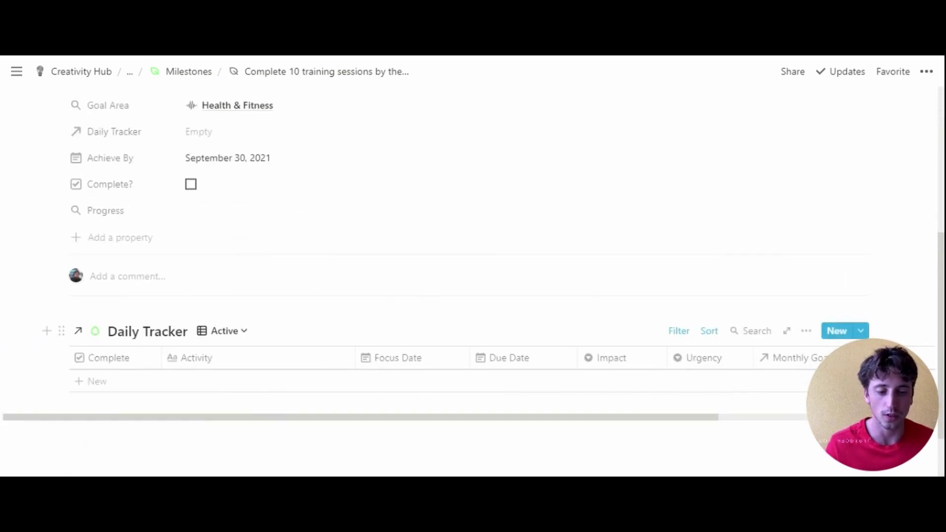
{"action": "scroll", "coordinate": [409, 288], "scroll_direction": "down", "scroll_amount": 2}
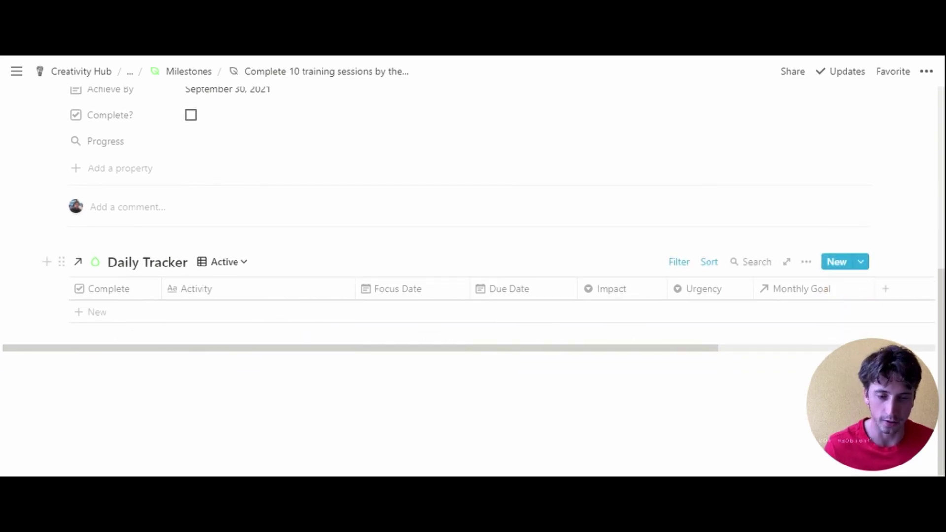
{"action": "scroll", "coordinate": [473, 266], "scroll_direction": "up", "scroll_amount": 8}
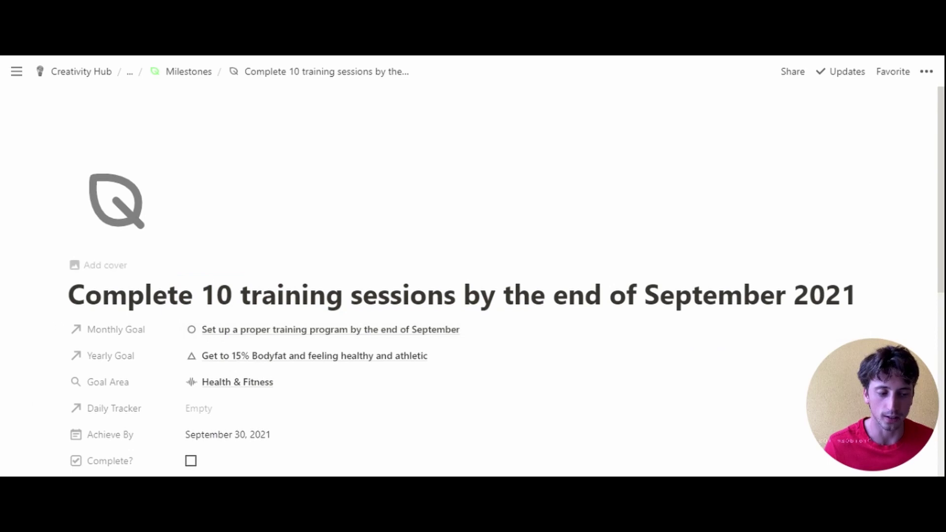
{"action": "scroll", "coordinate": [329, 222], "scroll_direction": "down", "scroll_amount": 3}
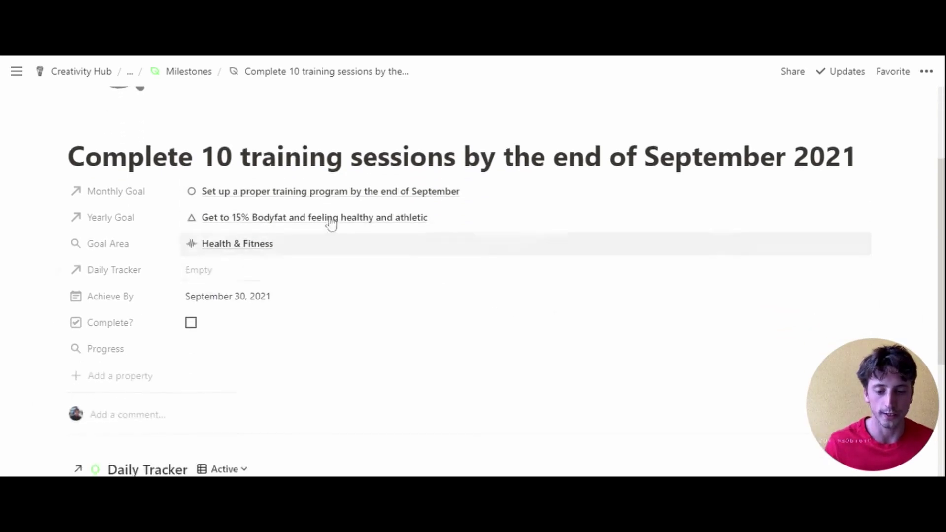
{"action": "scroll", "coordinate": [250, 226], "scroll_direction": "down", "scroll_amount": 3}
{"action": "scroll", "coordinate": [250, 227], "scroll_direction": "down", "scroll_amount": 2}
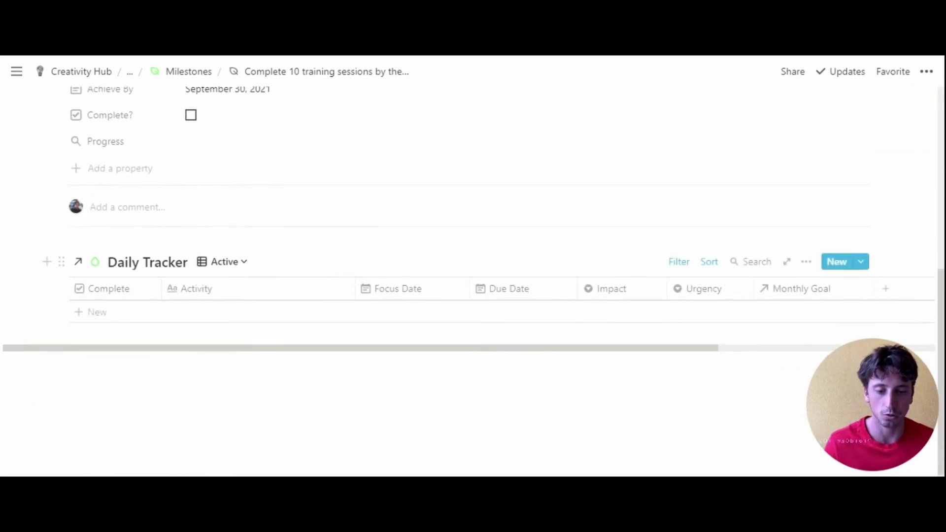
Add a new activity to the milestone's Daily Tracker and open it as a full page.
{"action": "left_click", "coordinate": [274, 311]}
{"action": "key", "text": "Escape"}
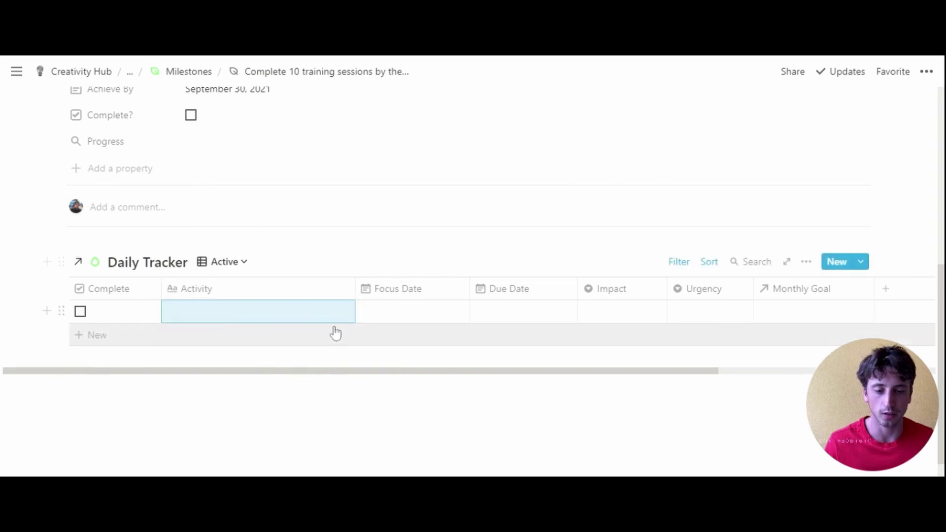
{"action": "left_click", "coordinate": [334, 314]}
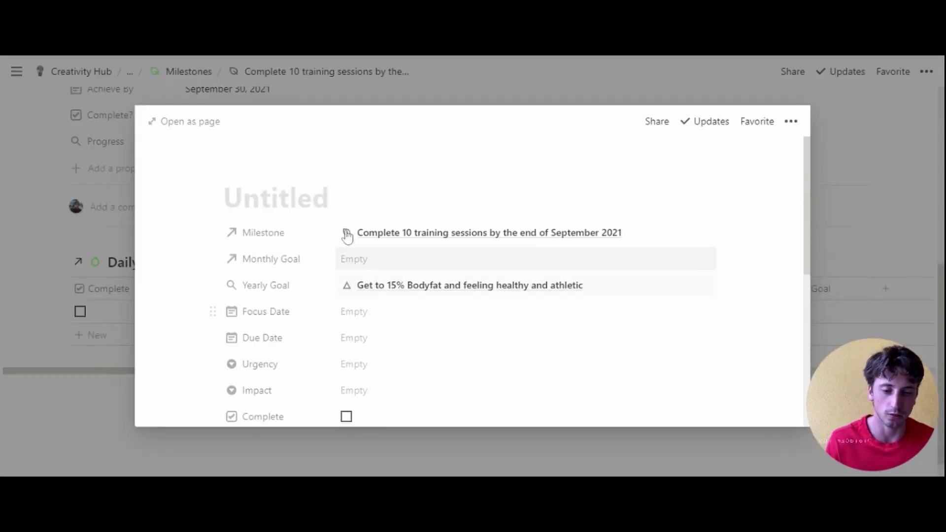
{"action": "left_click", "coordinate": [207, 121]}
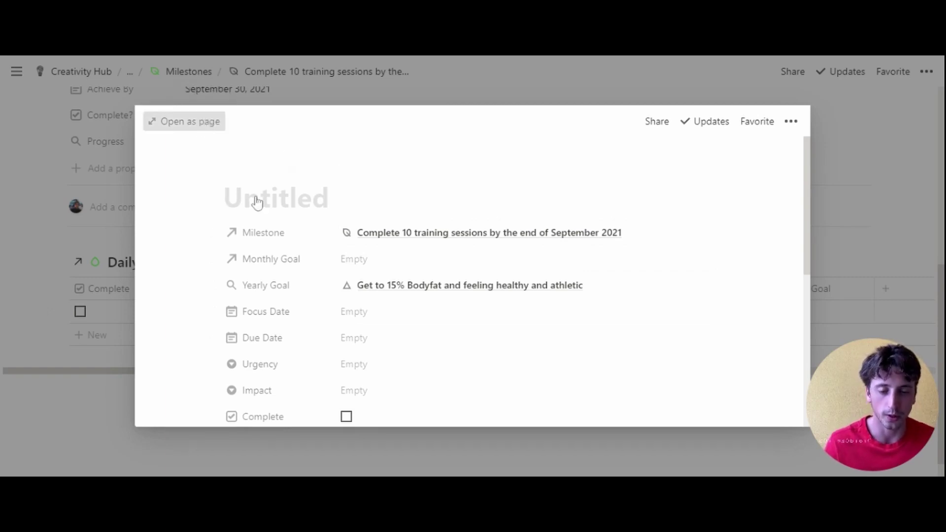
Link the new activity to the monthly goal "Set up a proper training program by the end of September".
{"action": "scroll", "coordinate": [503, 206], "scroll_direction": "down", "scroll_amount": 2}
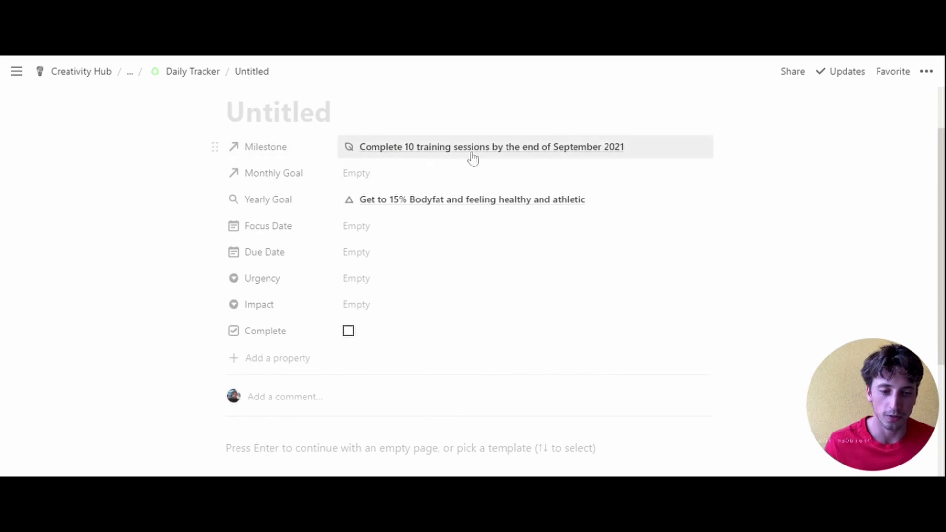
{"action": "scroll", "coordinate": [566, 328], "scroll_direction": "up", "scroll_amount": 2}
{"action": "left_click", "coordinate": [364, 252]}
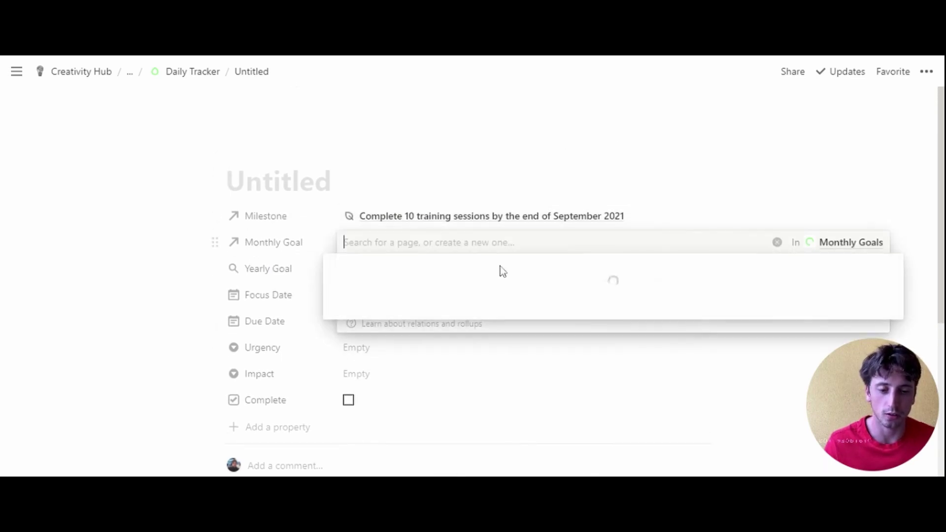
{"action": "left_click", "coordinate": [336, 287]}
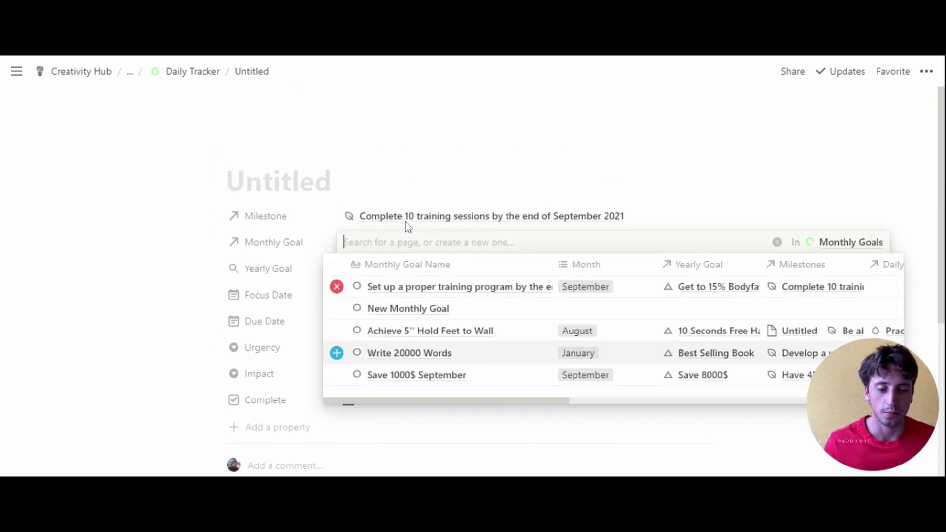
{"action": "left_click", "coordinate": [408, 166]}
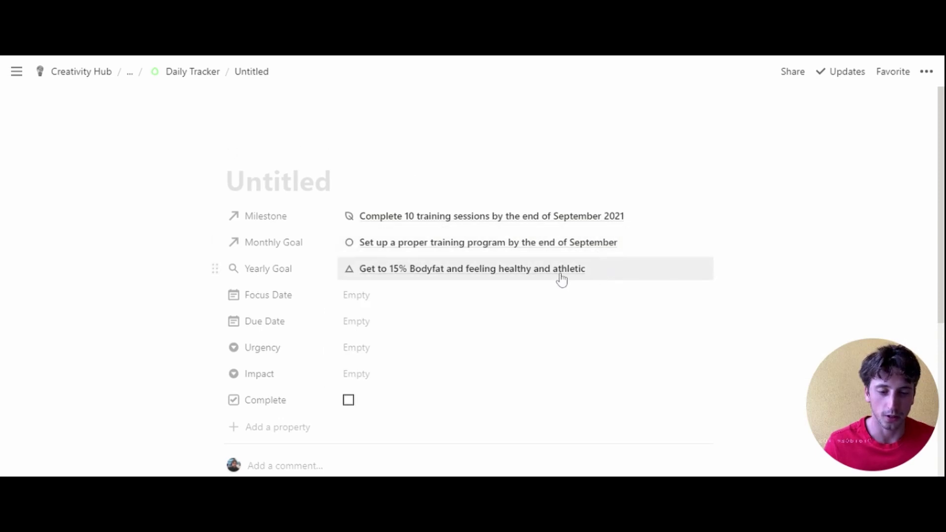
{"action": "scroll", "coordinate": [577, 278], "scroll_direction": "down", "scroll_amount": 2}
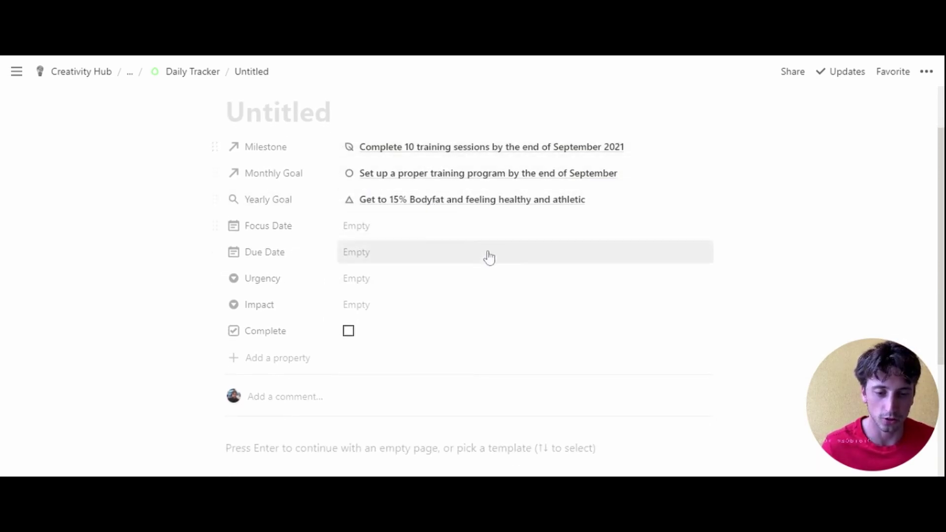
Title the new activity "Track weight first thing in the morning at least 4 times a week".
{"action": "scroll", "coordinate": [541, 237], "scroll_direction": "down", "scroll_amount": 2}
{"action": "scroll", "coordinate": [564, 228], "scroll_direction": "up", "scroll_amount": 2}
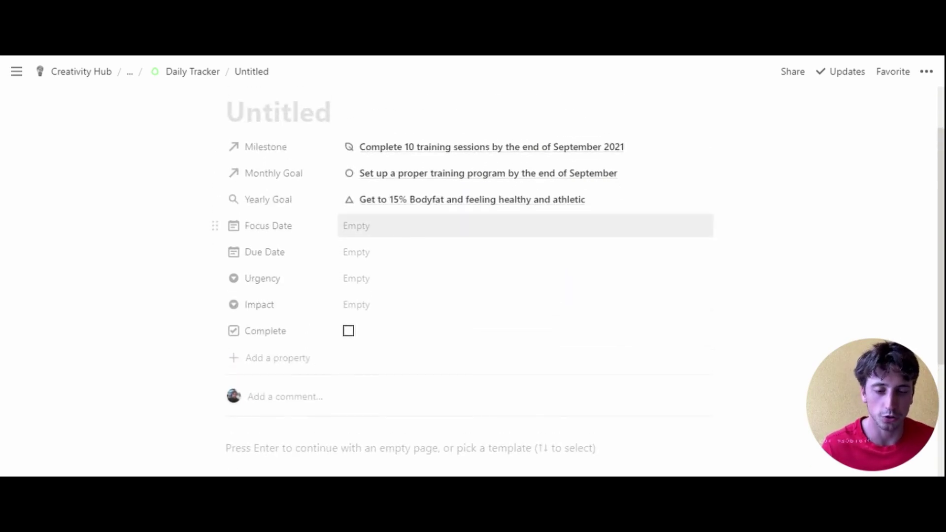
{"action": "scroll", "coordinate": [395, 283], "scroll_direction": "up", "scroll_amount": 2}
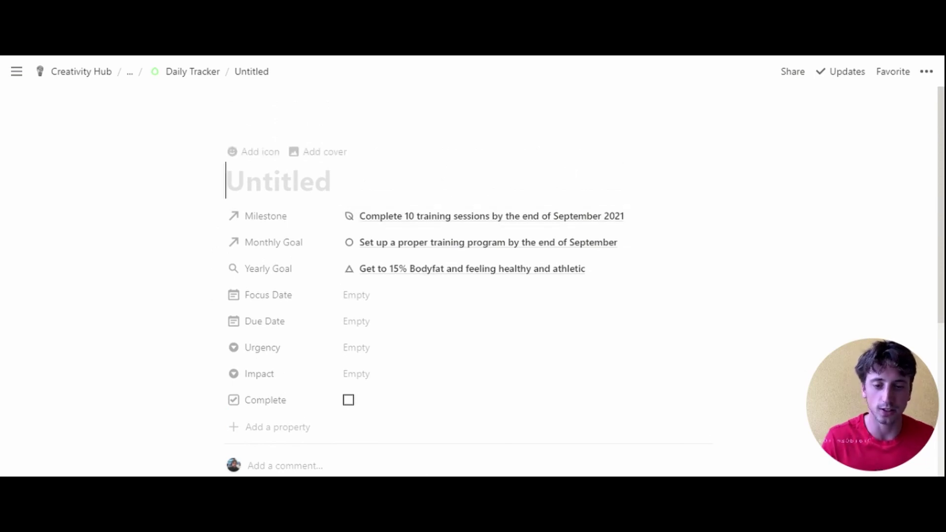
{"action": "type", "text": "Tar"}
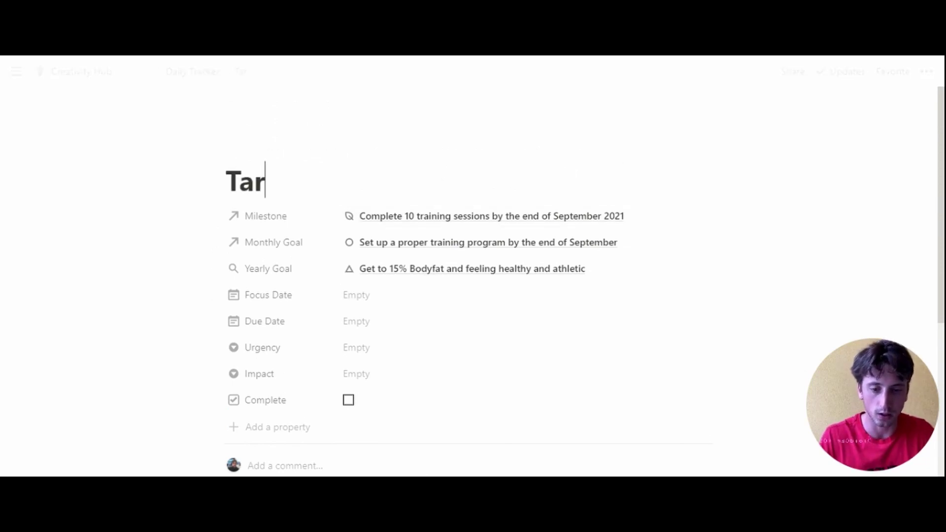
{"action": "key", "text": "BackSpace"}
{"action": "key", "text": "BackSpace"}
{"action": "type", "text": "ack"}
{"action": "key", "text": "BackSpace"}
{"action": "key", "text": "BackSpace"}
{"action": "key", "text": "BackSpace"}
{"action": "key", "text": "BackSpace"}
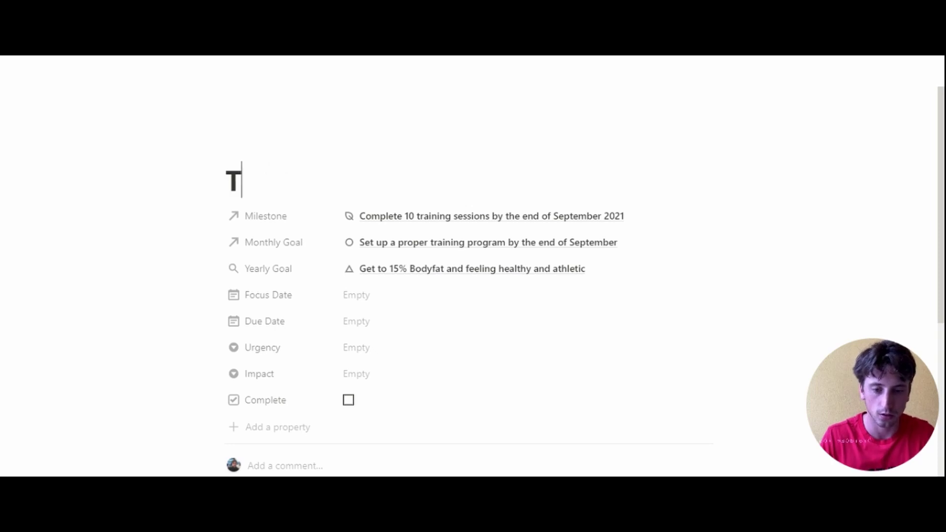
{"action": "type", "text": "rack weight first thin"}
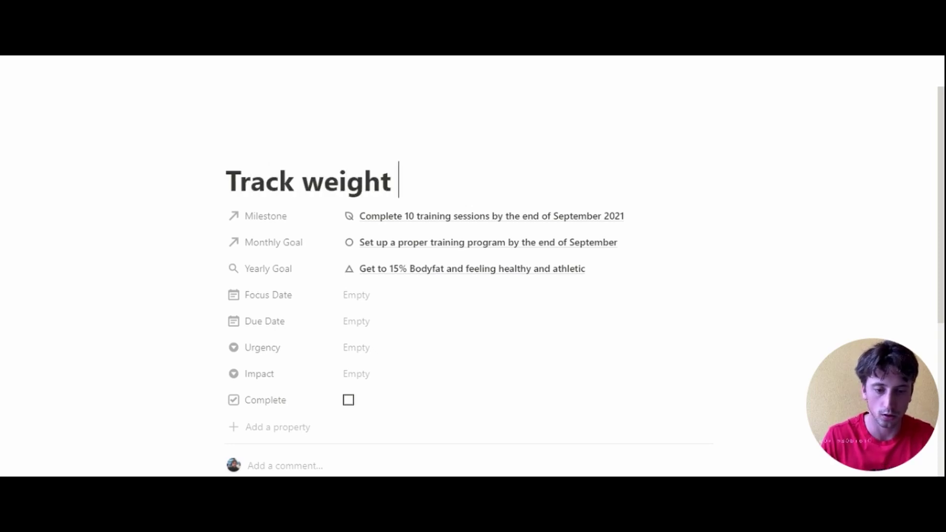
{"action": "type", "text": "g i"}
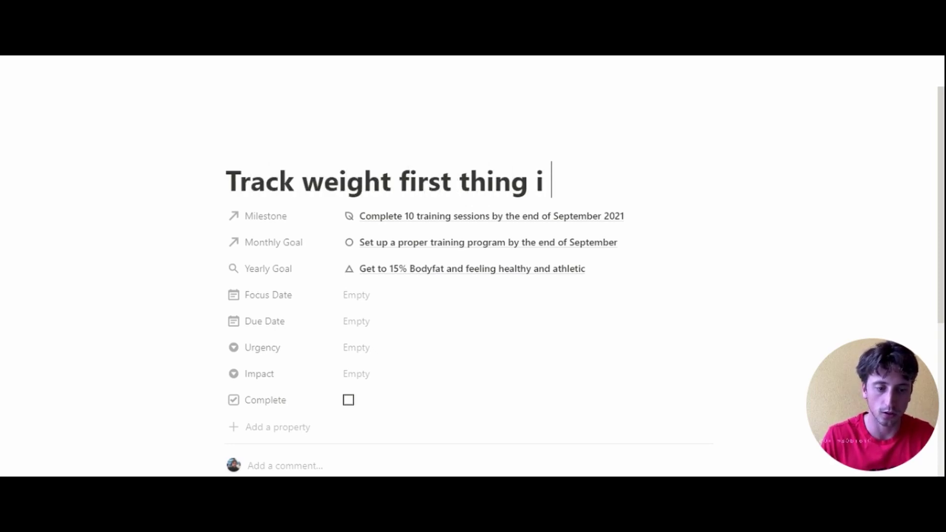
{"action": "type", "text": "n the morning at least "}
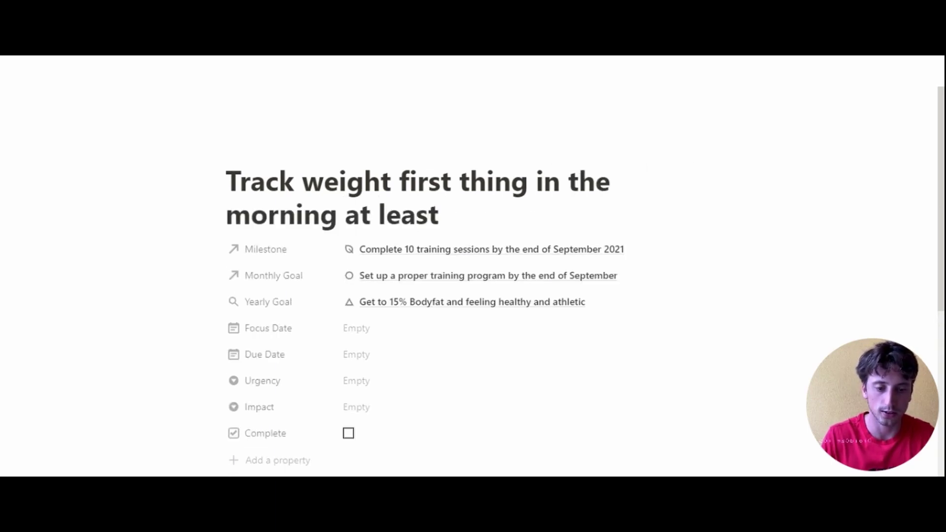
{"action": "type", "text": "4 times a we"}
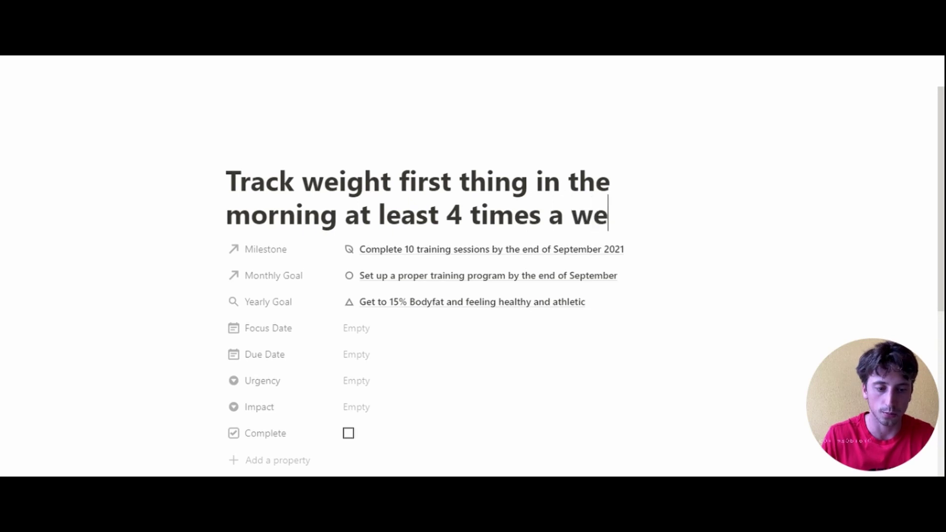
{"action": "type", "text": "ek"}
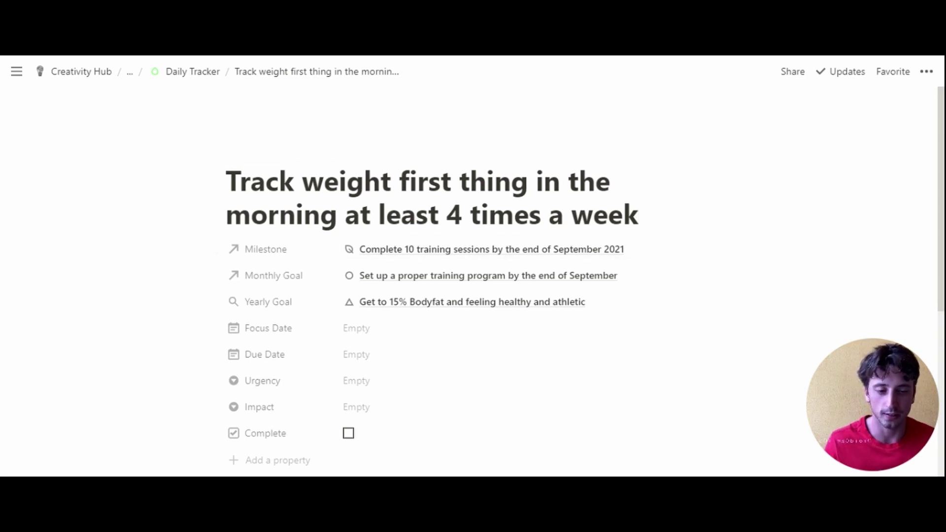
Set the weight-tracking activity's Focus Date to August 24, 2021.
{"action": "scroll", "coordinate": [473, 236], "scroll_direction": "down", "scroll_amount": 2}
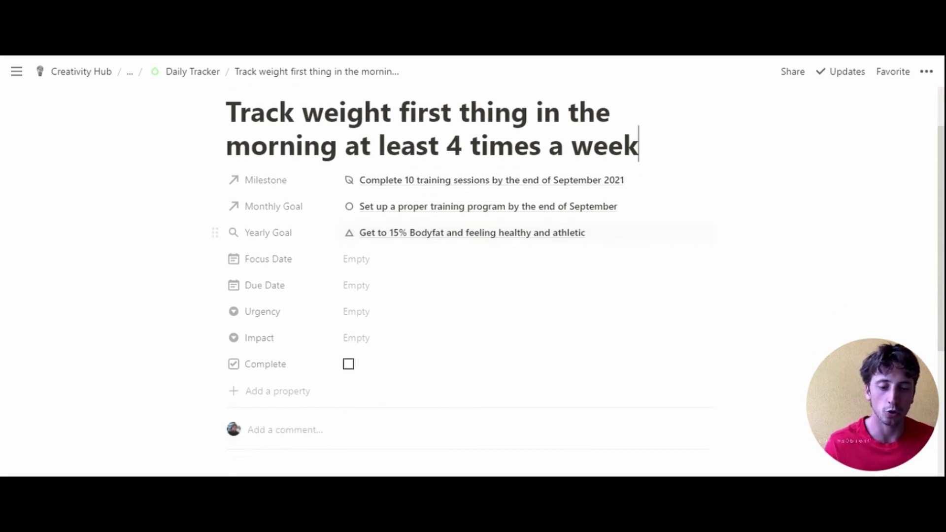
{"action": "left_click", "coordinate": [411, 260]}
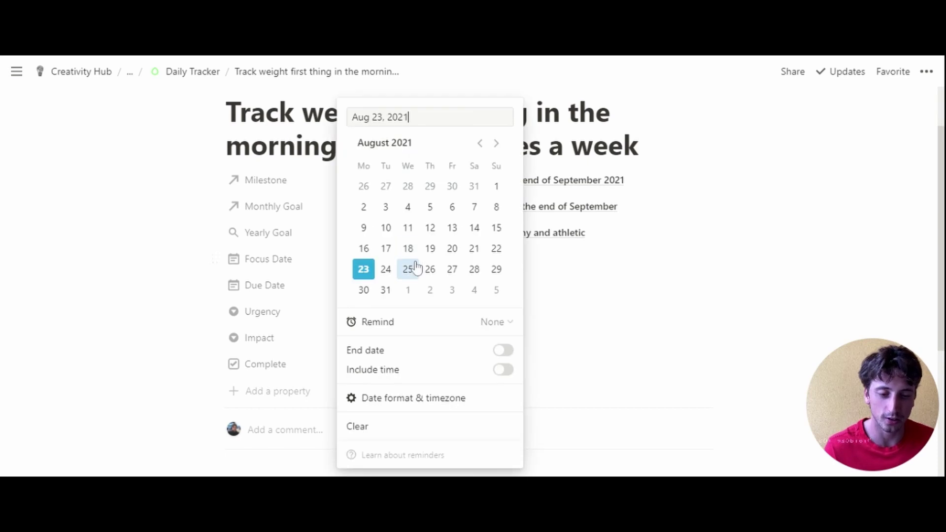
{"action": "left_click", "coordinate": [386, 270]}
{"action": "left_click", "coordinate": [566, 284]}
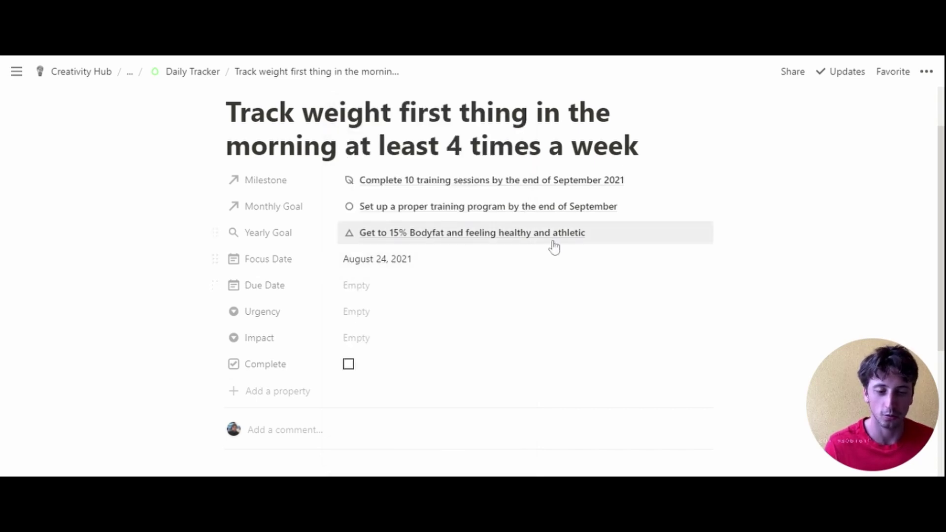
Set the weight-tracking activity's Due Date to December 31, 2021.
{"action": "scroll", "coordinate": [492, 270], "scroll_direction": "down", "scroll_amount": 2}
{"action": "left_click", "coordinate": [403, 218]}
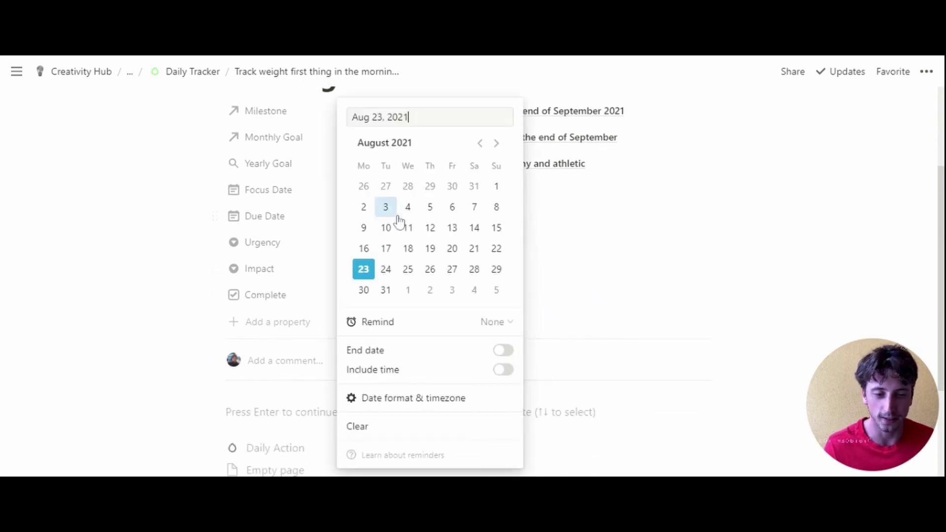
{"action": "left_click", "coordinate": [496, 144]}
{"action": "left_click", "coordinate": [498, 144]}
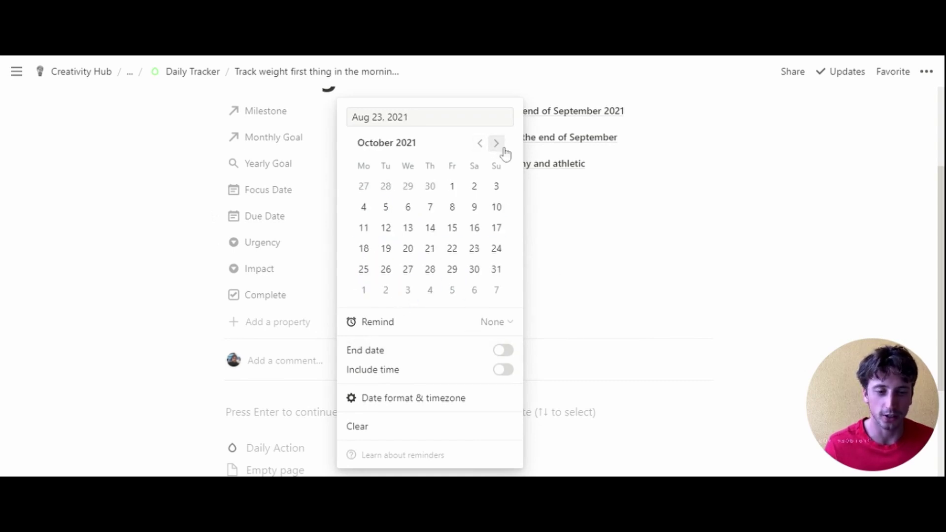
{"action": "left_click", "coordinate": [497, 144]}
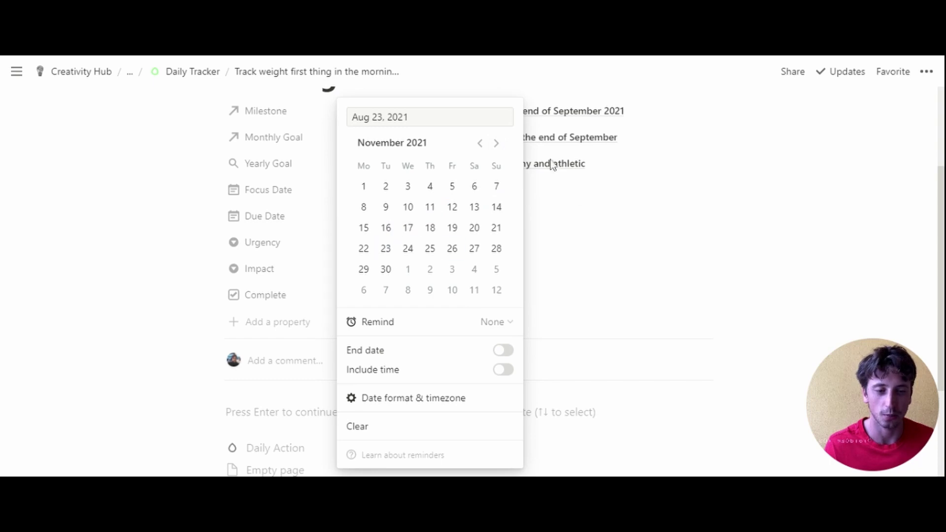
{"action": "left_click", "coordinate": [496, 143]}
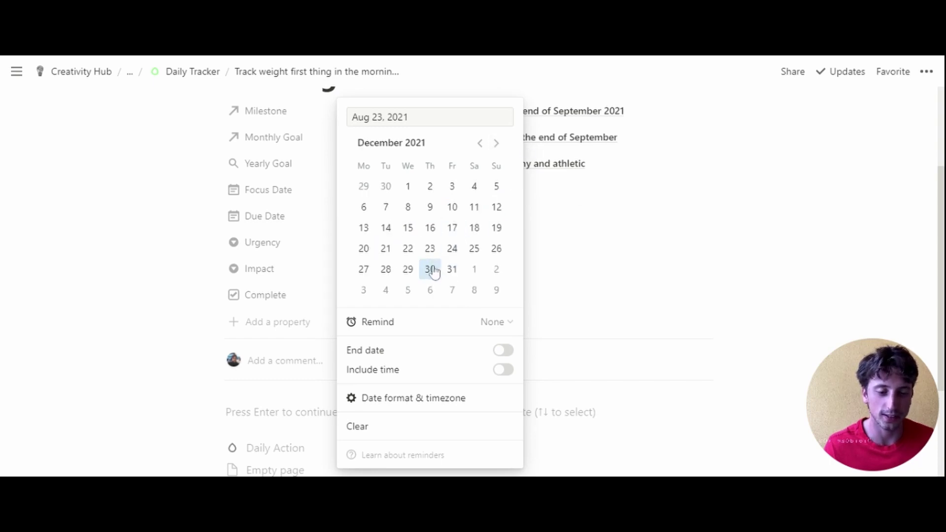
{"action": "left_click", "coordinate": [451, 270]}
{"action": "left_click", "coordinate": [615, 285]}
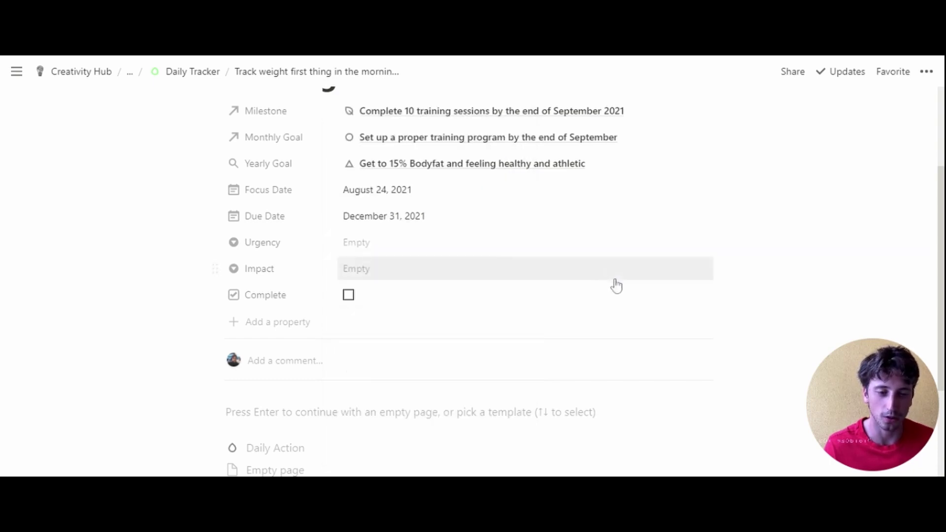
Set the activity's Urgency to Medium and its Impact to High.
{"action": "scroll", "coordinate": [541, 310], "scroll_direction": "up", "scroll_amount": 2}
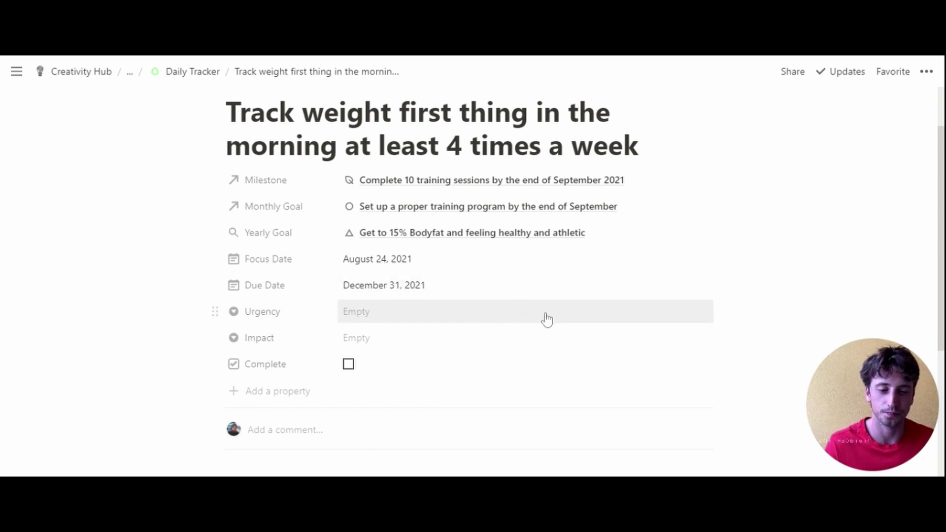
{"action": "left_click", "coordinate": [372, 320]}
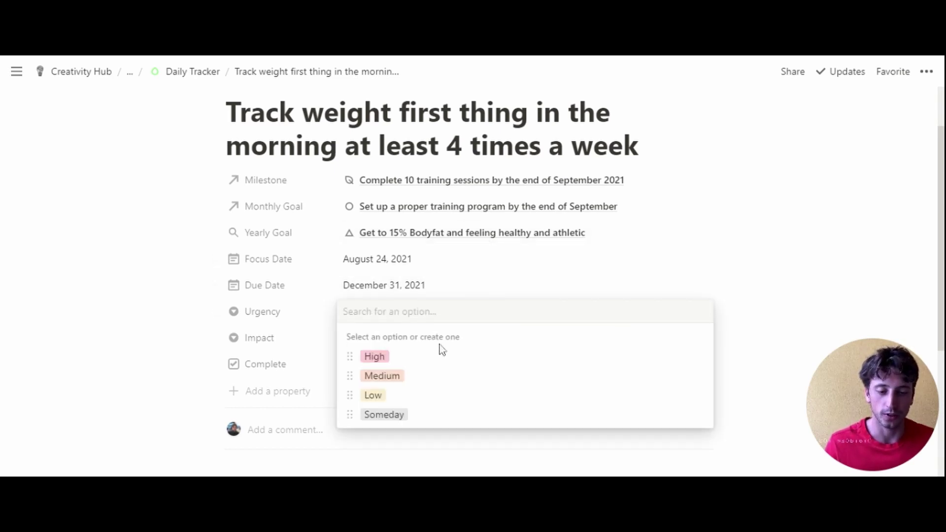
{"action": "left_click", "coordinate": [397, 382]}
{"action": "scroll", "coordinate": [488, 321], "scroll_direction": "down", "scroll_amount": 5}
{"action": "scroll", "coordinate": [490, 322], "scroll_direction": "up", "scroll_amount": 2}
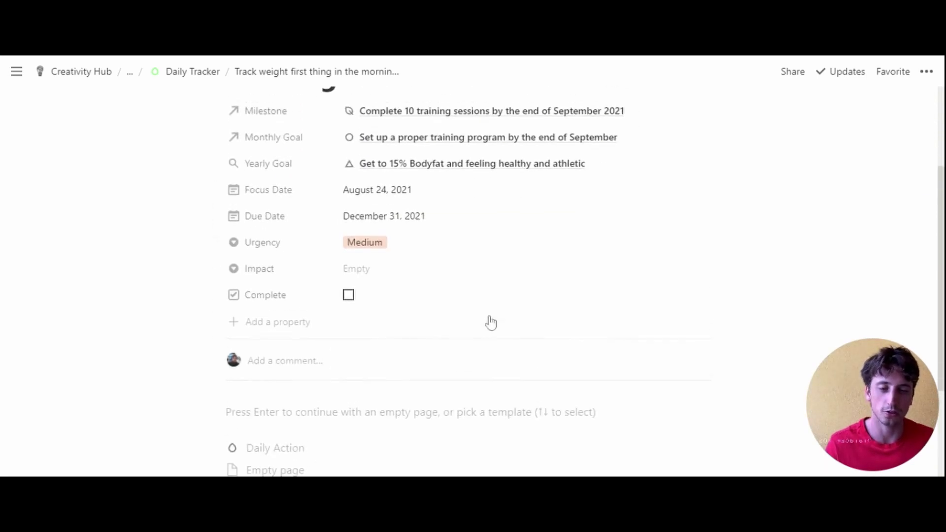
{"action": "left_click", "coordinate": [367, 273]}
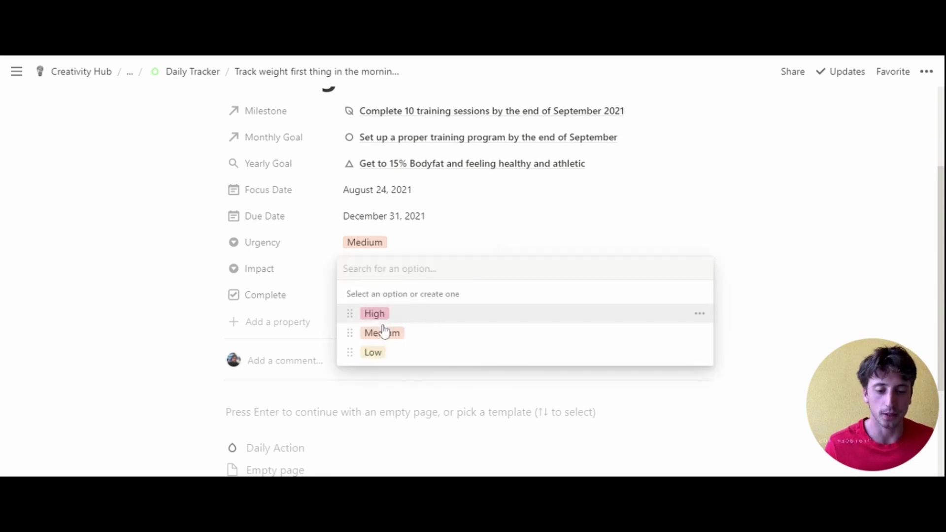
{"action": "left_click", "coordinate": [409, 315]}
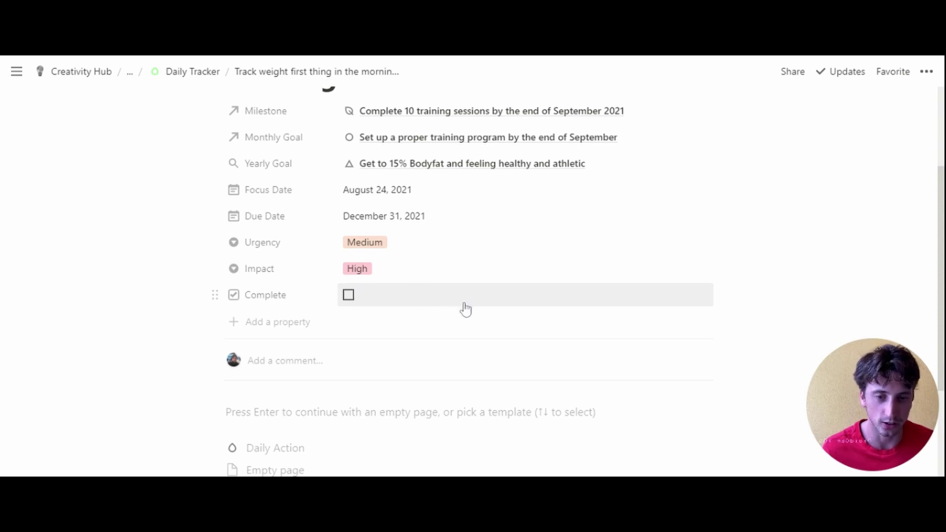
Apply the Daily Action template to the activity page and view its Context and Sub-Actions sections.
{"action": "scroll", "coordinate": [464, 308], "scroll_direction": "down", "scroll_amount": 2}
{"action": "left_click", "coordinate": [291, 383]}
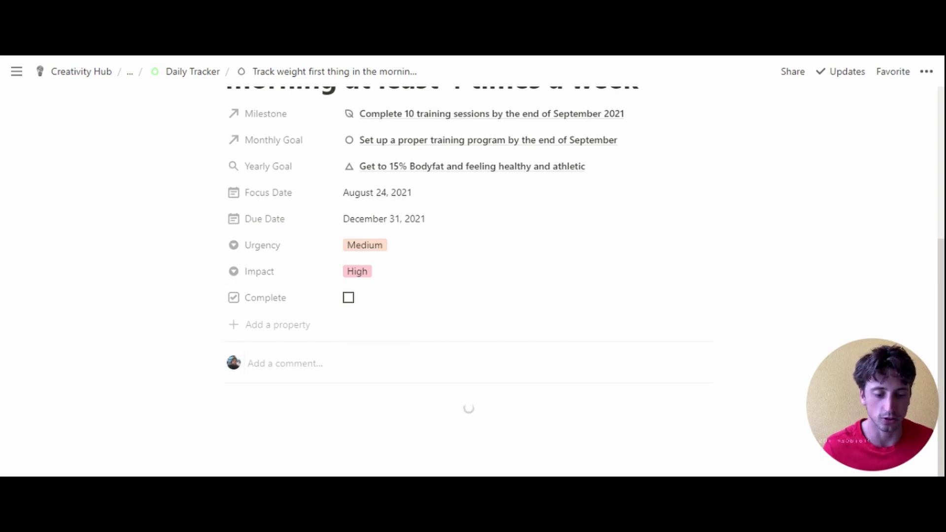
{"action": "scroll", "coordinate": [468, 266], "scroll_direction": "down", "scroll_amount": 2}
{"action": "scroll", "coordinate": [468, 266], "scroll_direction": "down", "scroll_amount": 3}
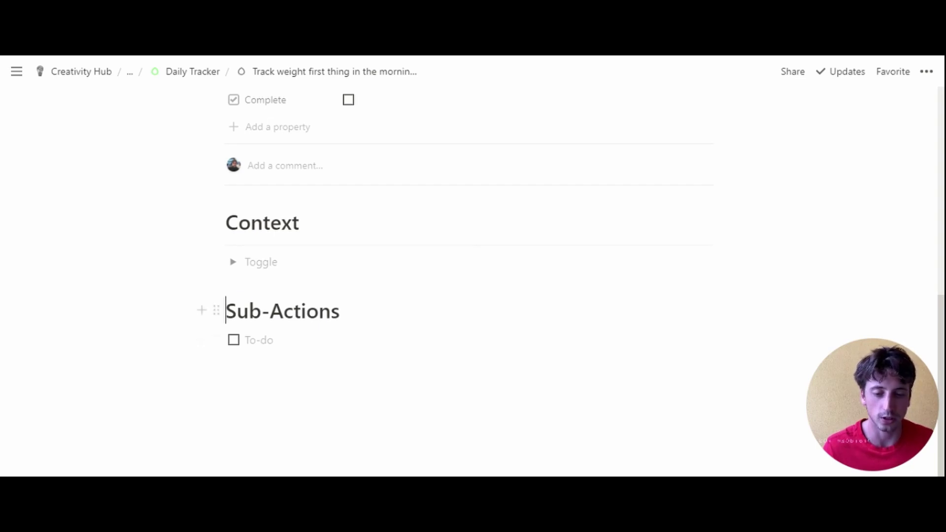
{"action": "left_click_drag", "start_coordinate": [226, 311], "coordinate": [317, 311]}
{"action": "left_click", "coordinate": [395, 279]}
Replace the toggle under Context with "Make sure to track the weight always in the same conditions, first thing in the morning after using the toilette.".
{"action": "left_click", "coordinate": [284, 269]}
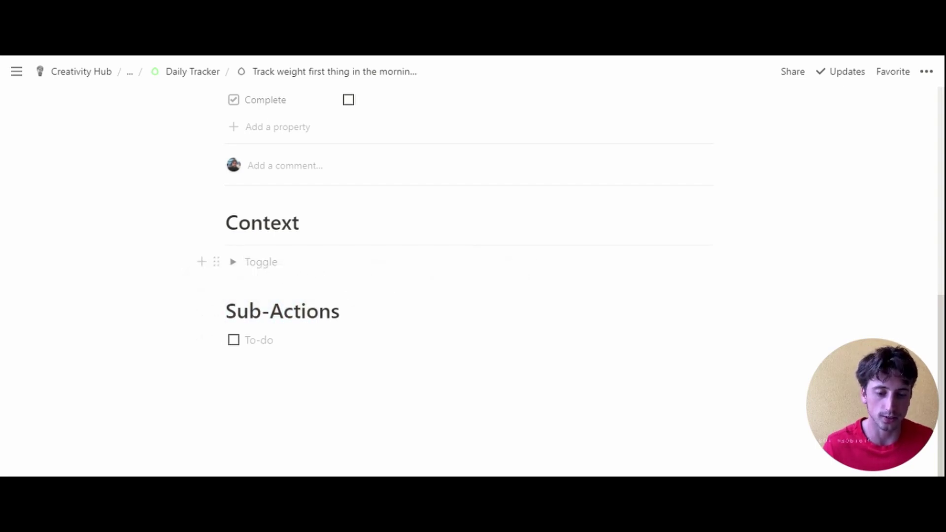
{"action": "key", "text": "BackSpace"}
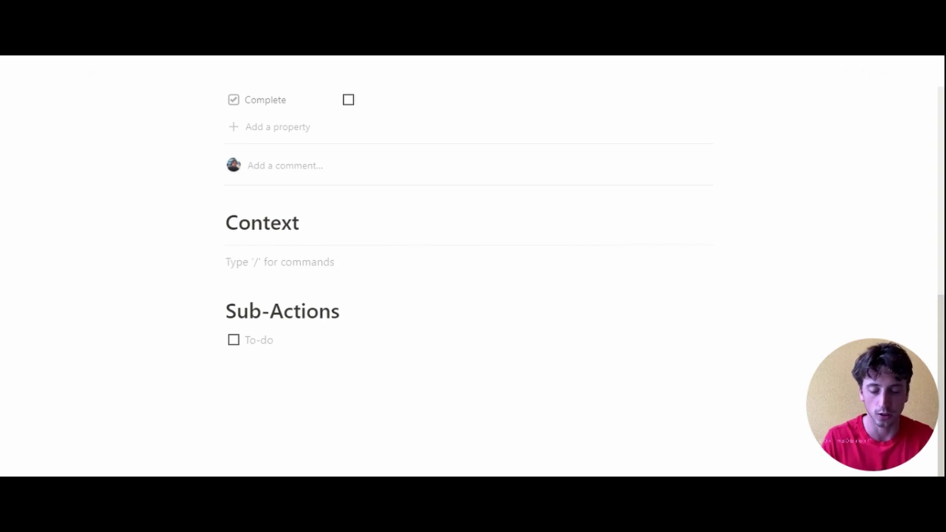
{"action": "type", "text": "Make sure to "}
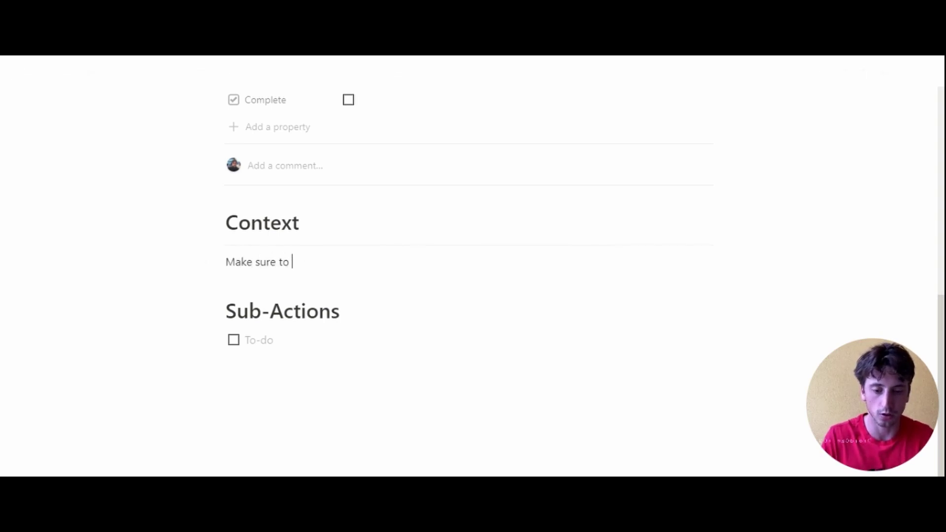
{"action": "type", "text": "track the weigh"}
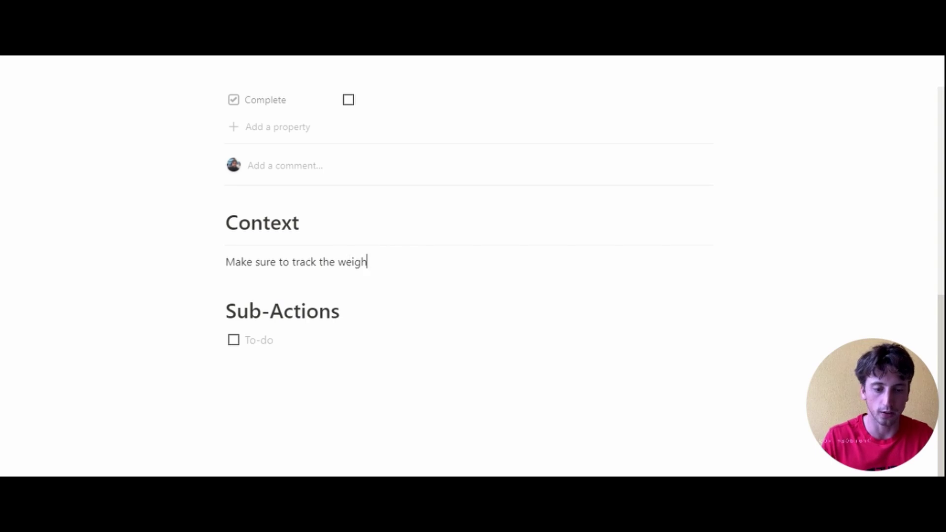
{"action": "type", "text": "t alwasy"}
{"action": "key", "text": "BackSpace"}
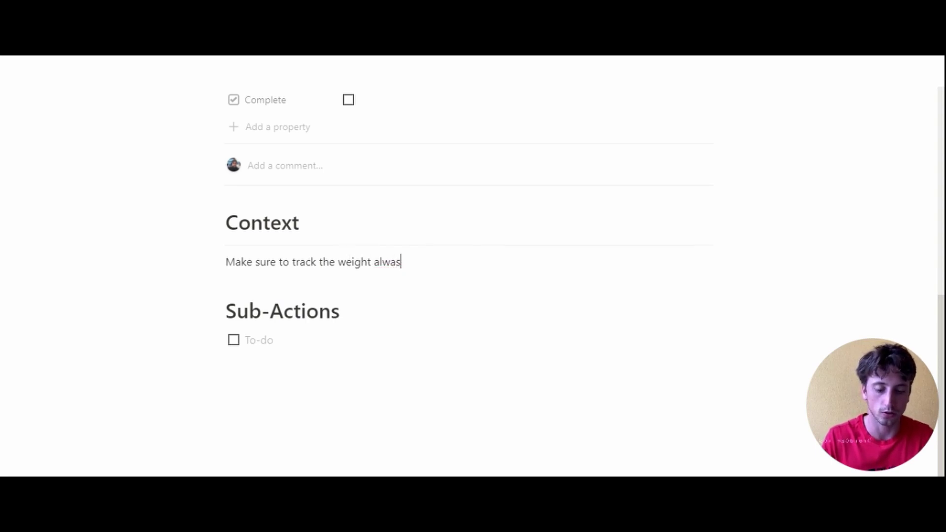
{"action": "type", "text": "in the same con"}
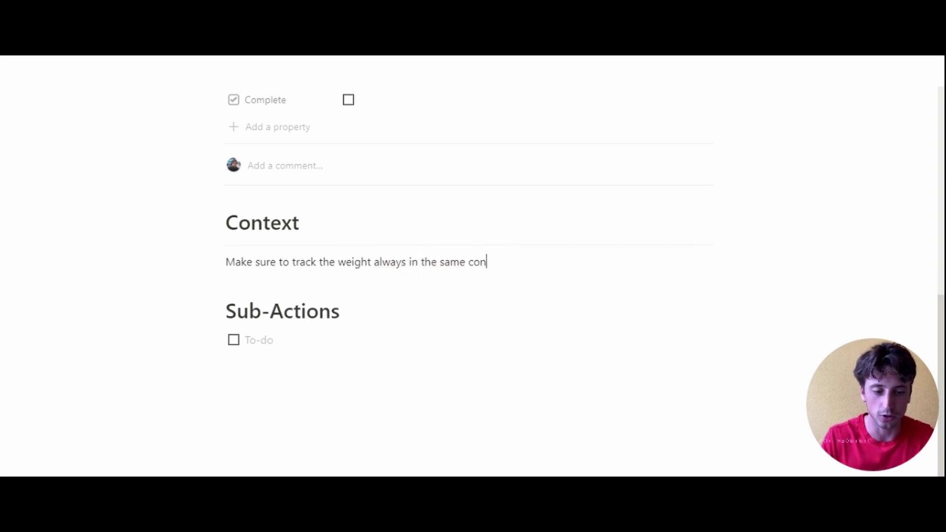
{"action": "type", "text": "ditions"}
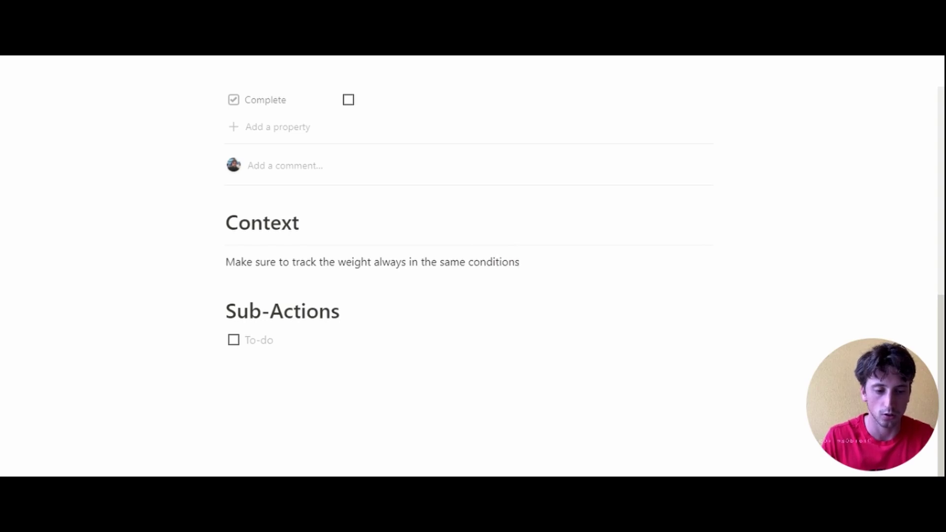
{"action": "type", "text": ", first thing in"}
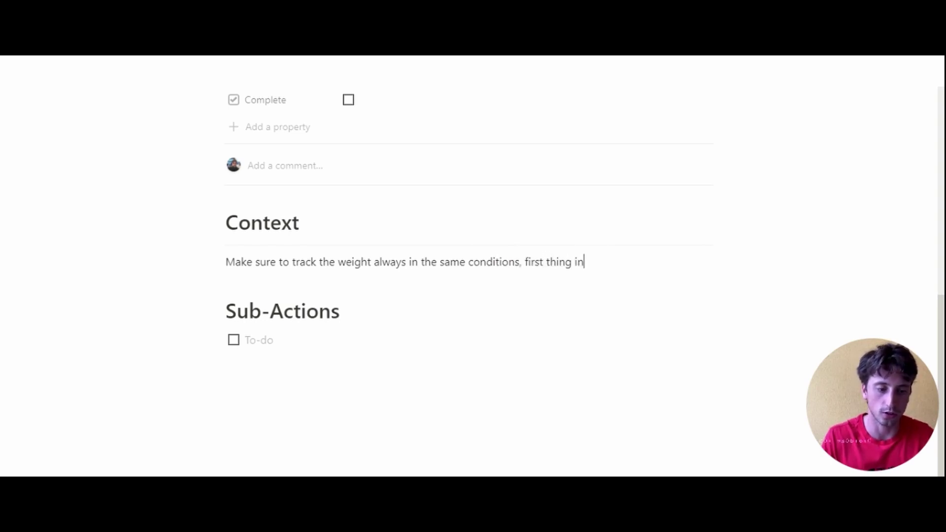
{"action": "type", "text": " the morning a"}
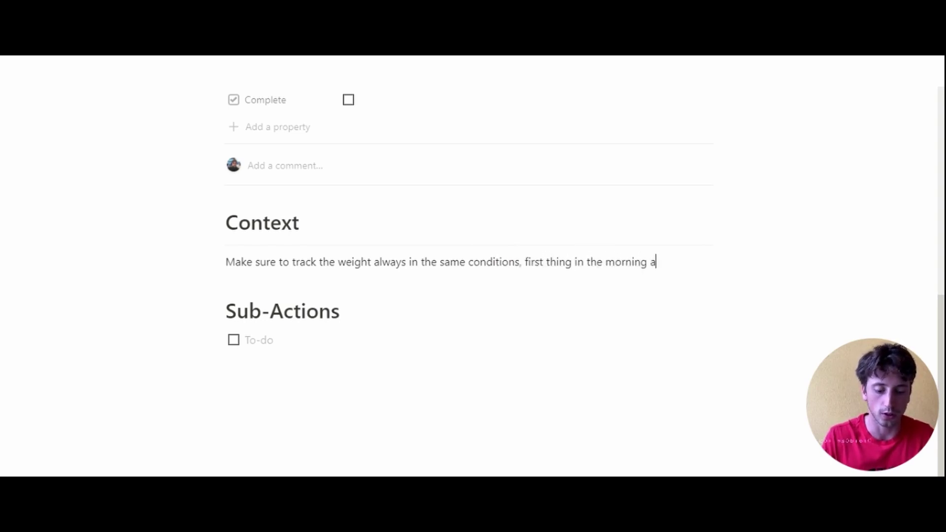
{"action": "type", "text": "fter usin"}
{"action": "type", "text": "g"}
{"action": "key", "text": "BackSpace"}
{"action": "type", "text": "us"}
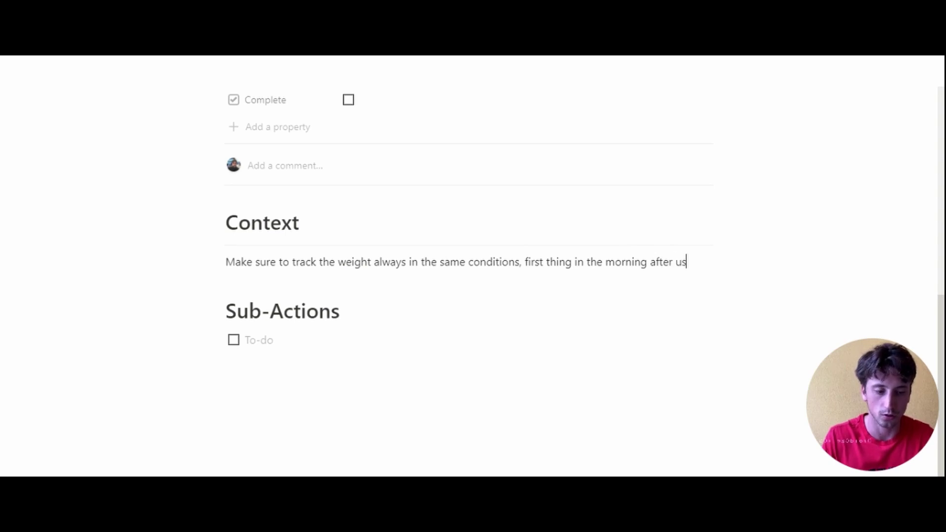
{"action": "type", "text": "ing the toilette."}
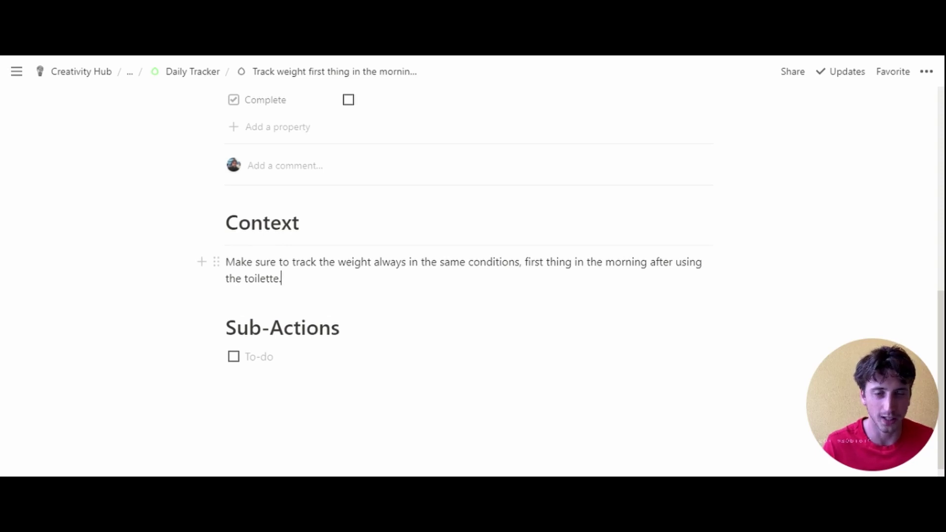
Return to the Goals Zone page and open Focus Zone | Today from the Deep Life Dashboard.
{"action": "scroll", "coordinate": [473, 266], "scroll_direction": "up", "scroll_amount": 10}
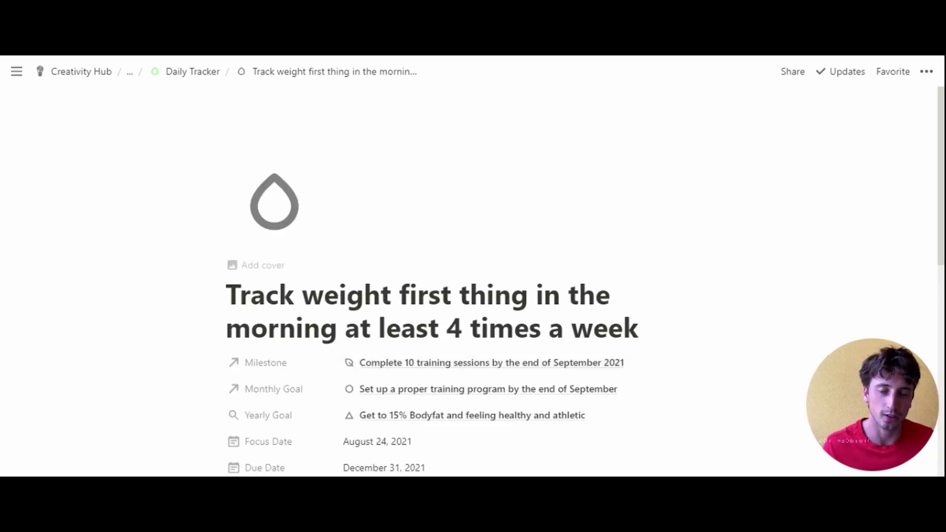
{"action": "left_click", "coordinate": [130, 72]}
{"action": "left_click", "coordinate": [138, 132]}
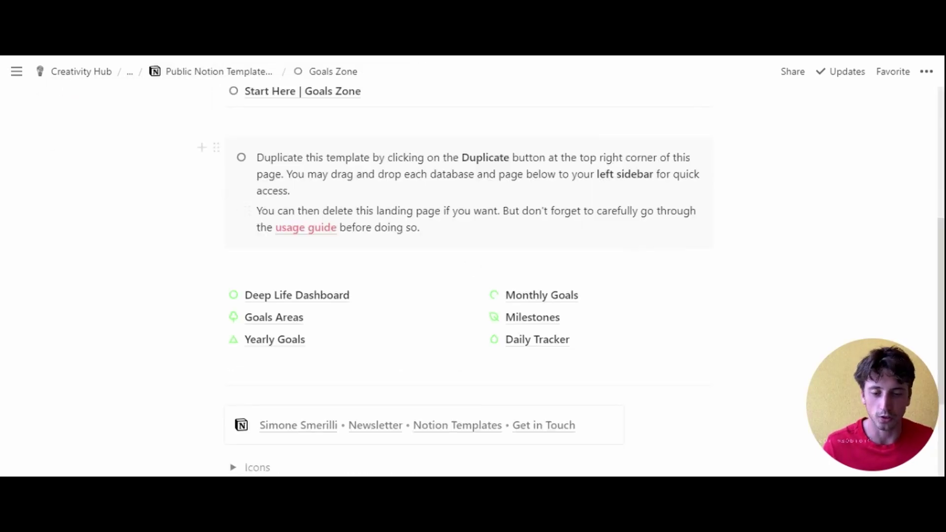
{"action": "left_click", "coordinate": [297, 295]}
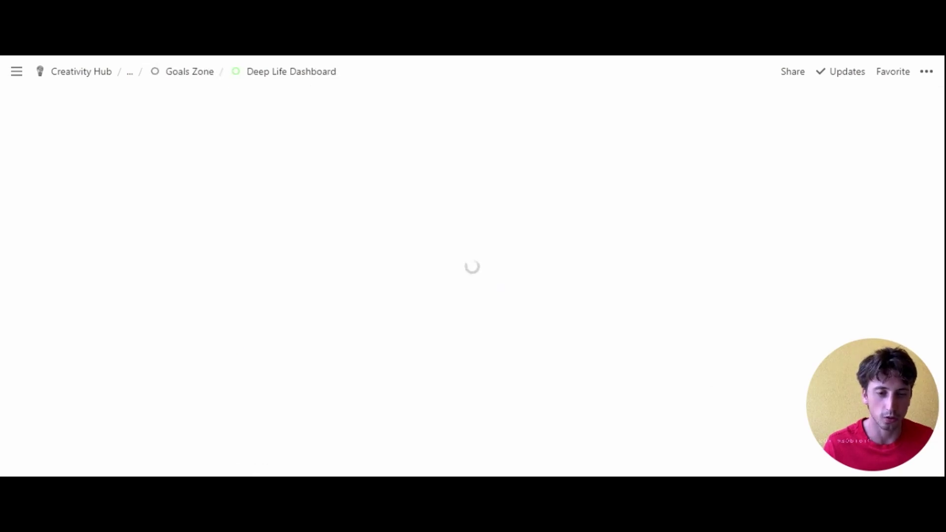
{"action": "scroll", "coordinate": [593, 235], "scroll_direction": "down", "scroll_amount": 5}
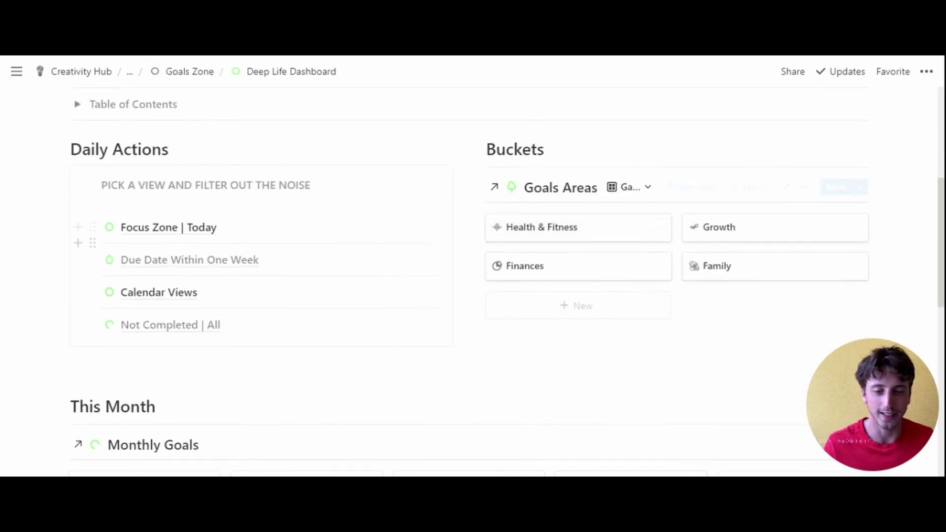
{"action": "left_click", "coordinate": [212, 238]}
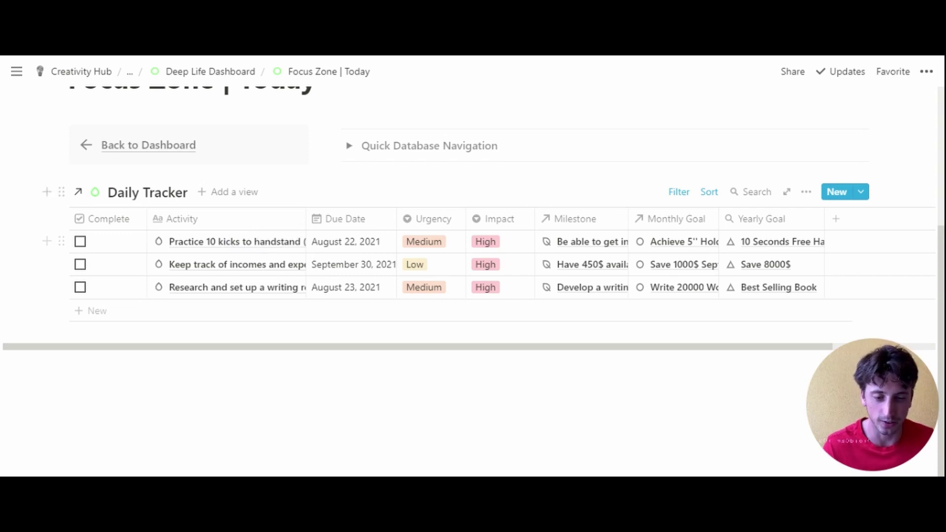
Show the Focus Date property in the Daily Tracker table and narrow its column.
{"action": "left_click", "coordinate": [805, 192]}
{"action": "left_click", "coordinate": [832, 294]}
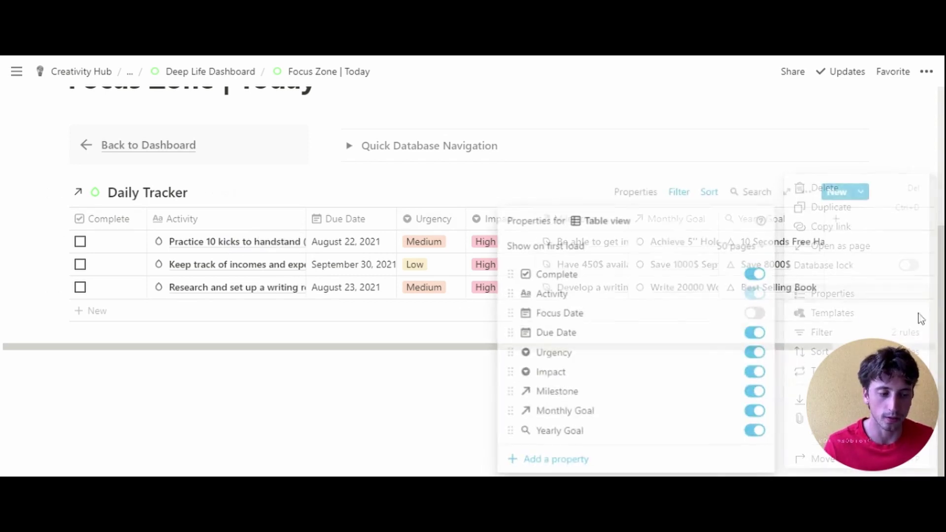
{"action": "left_click", "coordinate": [764, 312]}
{"action": "left_click", "coordinate": [400, 177]}
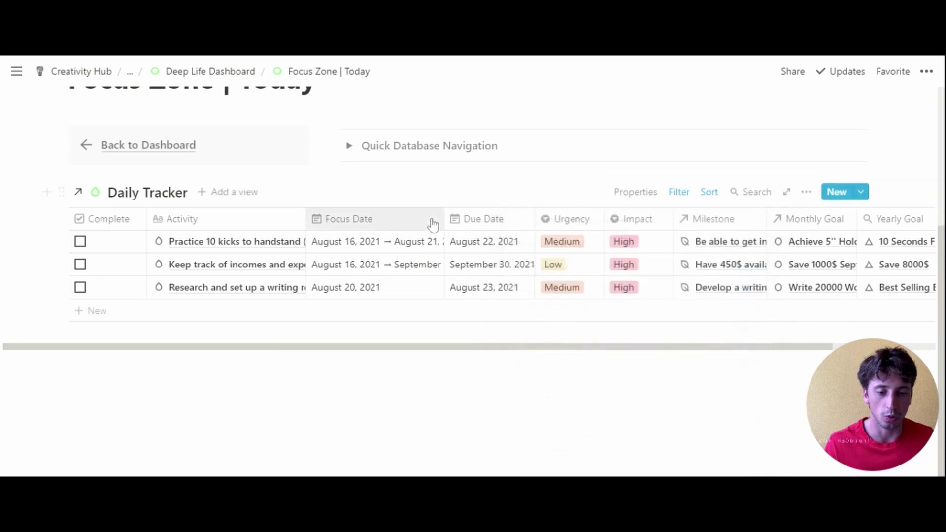
{"action": "left_click_drag", "start_coordinate": [443, 218], "coordinate": [393, 222]}
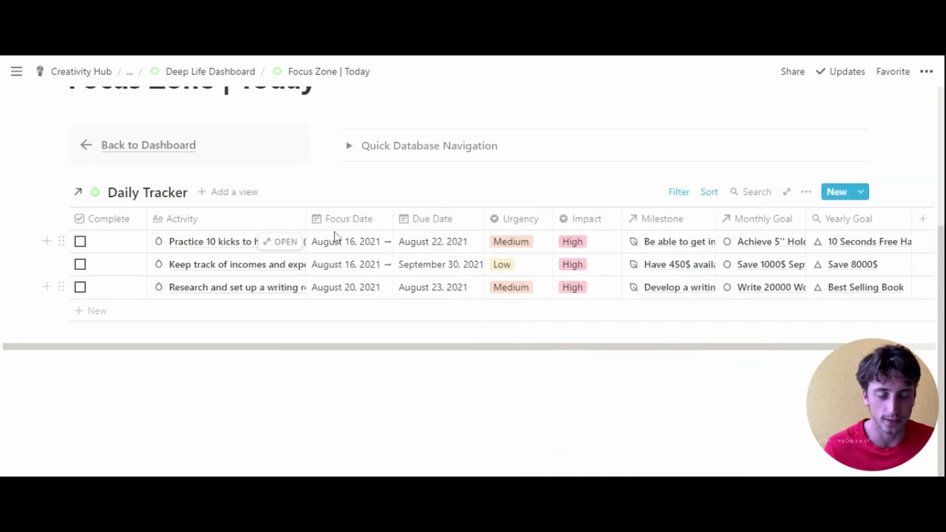
View the Focus Date calendar of the "Research and set up a writing…" activity, then close it.
{"action": "left_click", "coordinate": [339, 286]}
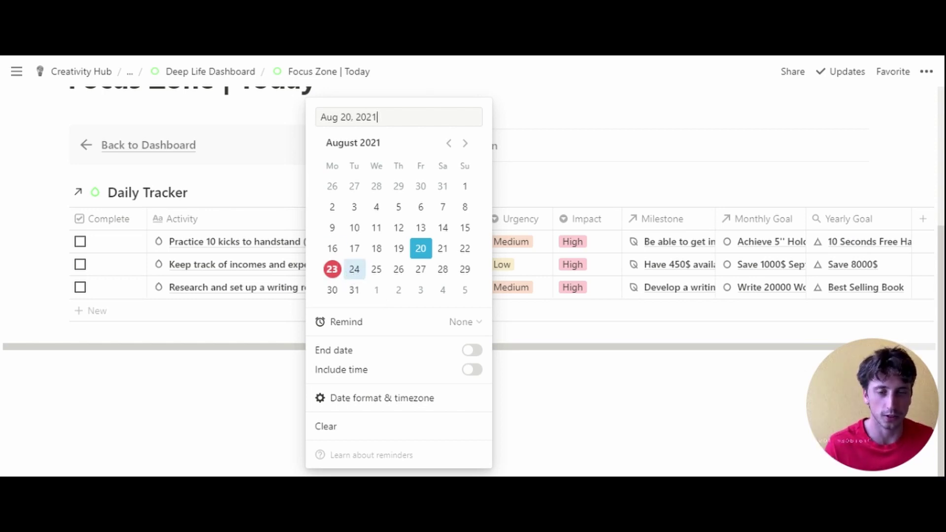
{"action": "left_click", "coordinate": [256, 262]}
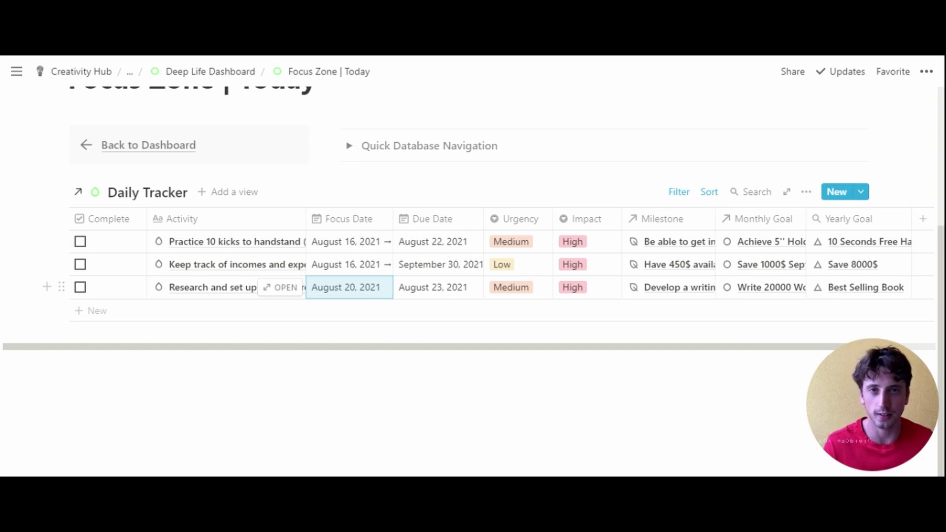
{"action": "left_click", "coordinate": [332, 289]}
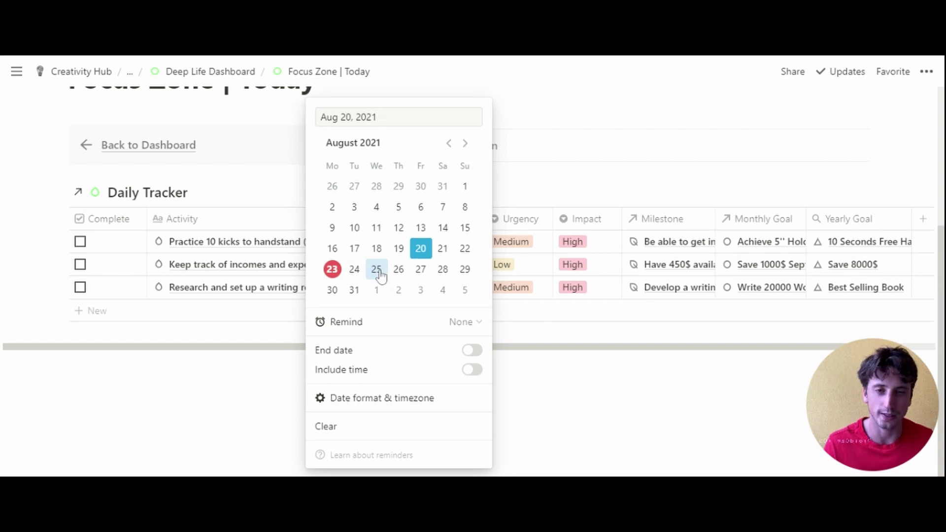
{"action": "key", "text": "Escape"}
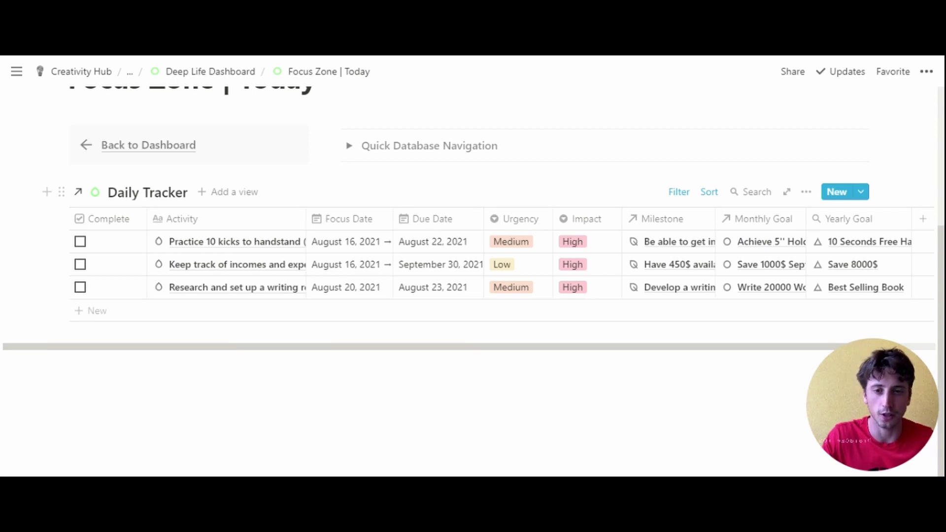
Go back to the Deep Life Dashboard, view its Monthly Goals under This Month, and return to the Goals Zone page.
{"action": "key", "text": "ctrl+bracketleft"}
{"action": "scroll", "coordinate": [472, 266], "scroll_direction": "down", "scroll_amount": 2}
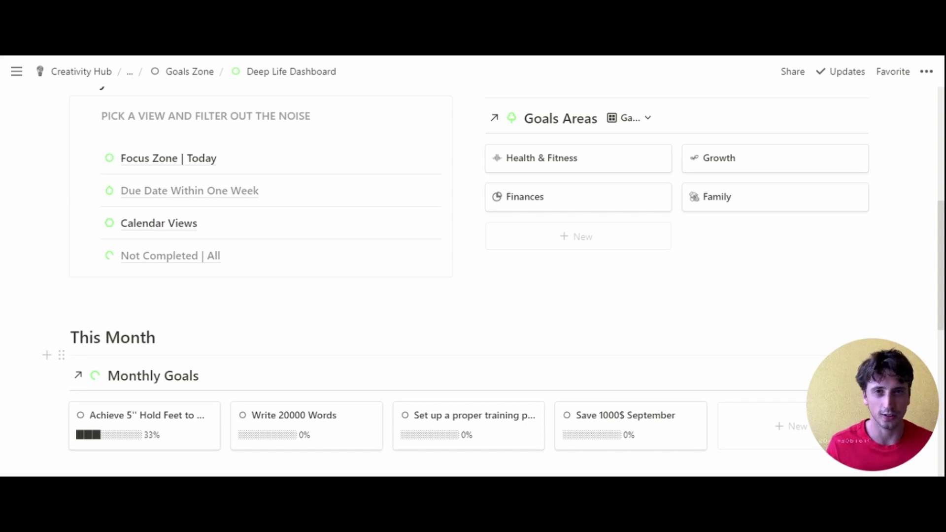
{"action": "scroll", "coordinate": [247, 90], "scroll_direction": "up", "scroll_amount": 7}
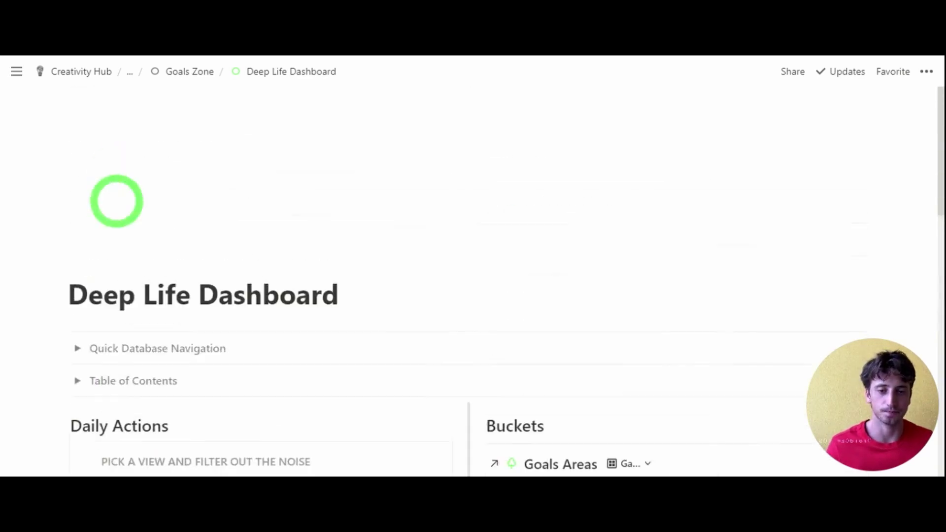
{"action": "left_click", "coordinate": [189, 71]}
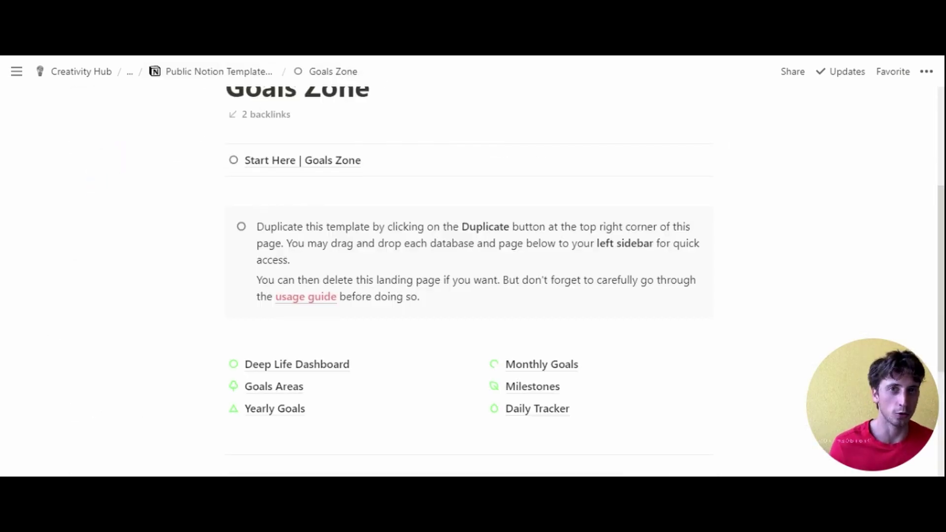